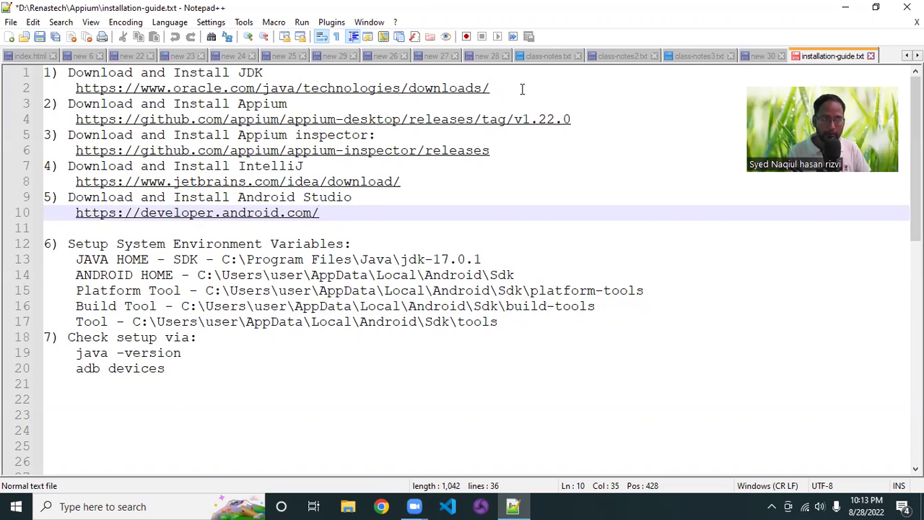
# - Copy the Oracle Java downloads link from the installation guide and open it in Chrome
pyautogui.click(502, 198)
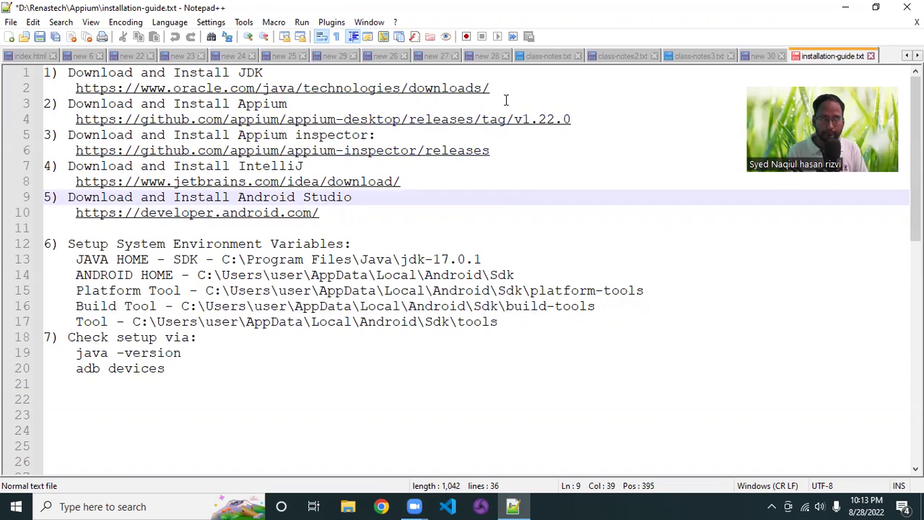
pyautogui.moveTo(508, 88); pyautogui.dragTo(72, 89)
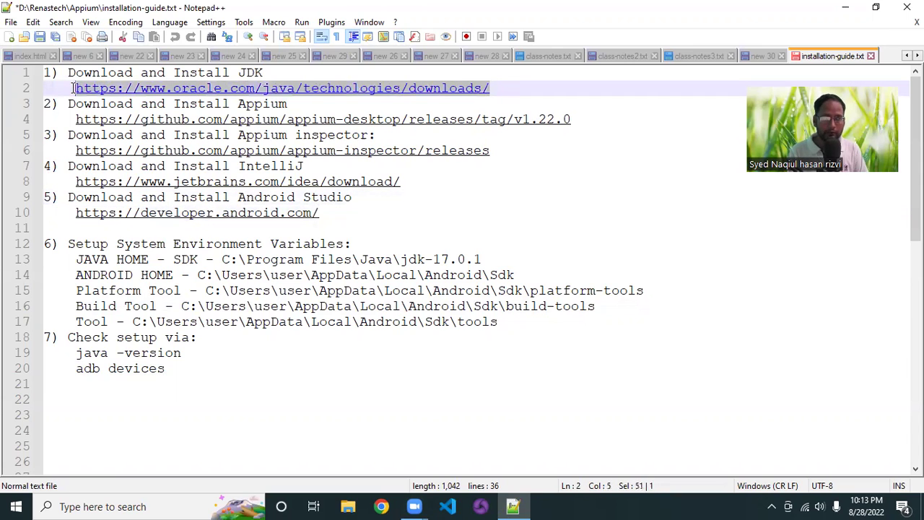
pyautogui.click(507, 85)
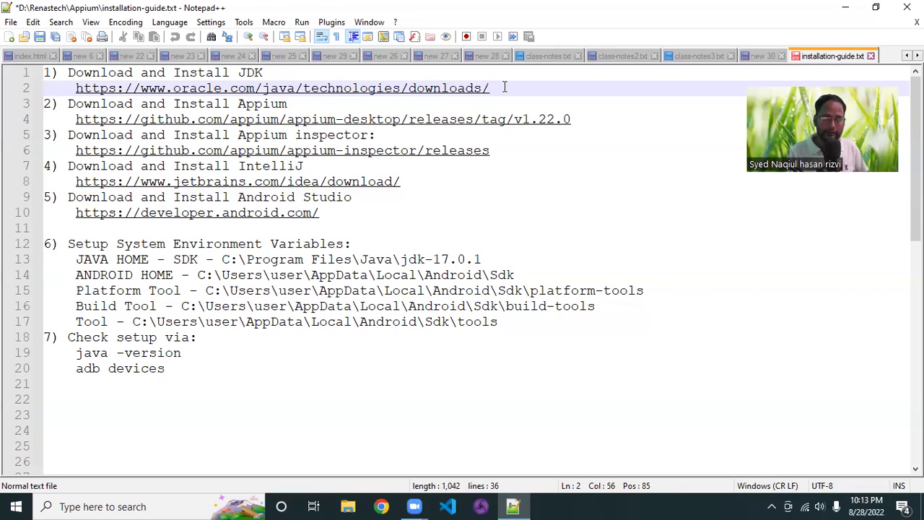
pyautogui.moveTo(504, 87); pyautogui.dragTo(75, 88)
pyautogui.hotkey('ctrl', 'c')
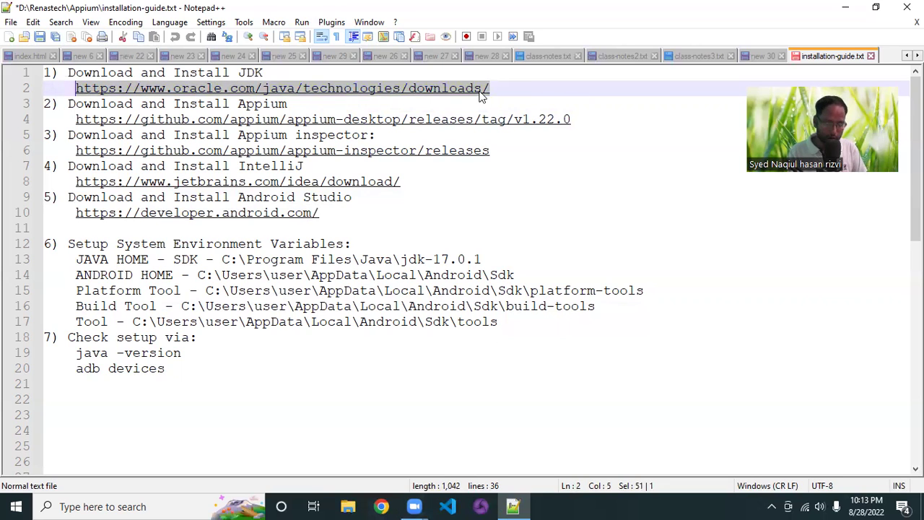
pyautogui.click(388, 500)
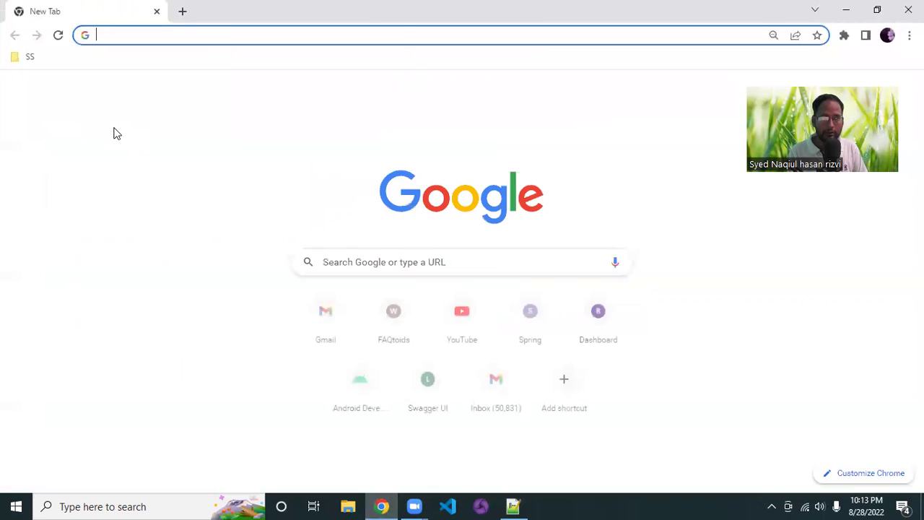
pyautogui.hotkey('ctrl', 'v')
pyautogui.press('Return')
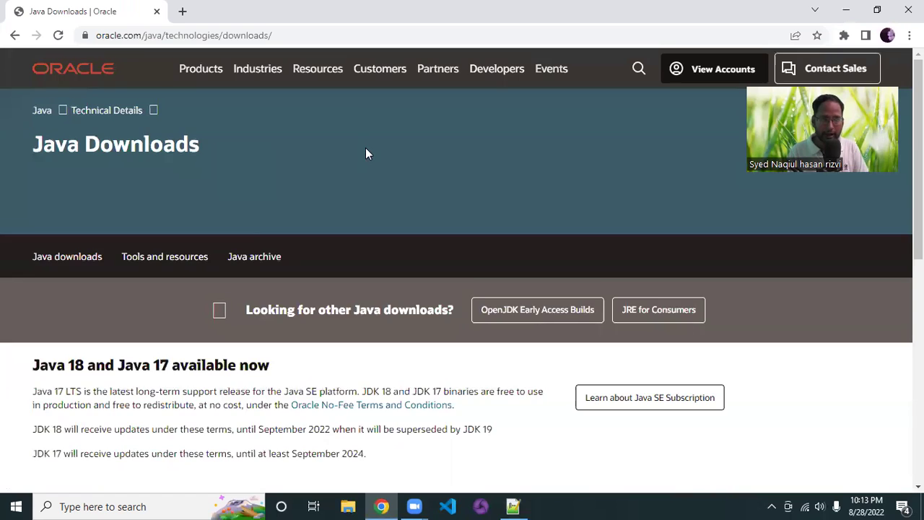
# - Show the Java 18 downloads for Windows and examine the available JDK installers
pyautogui.scroll(-10, 366, 153)
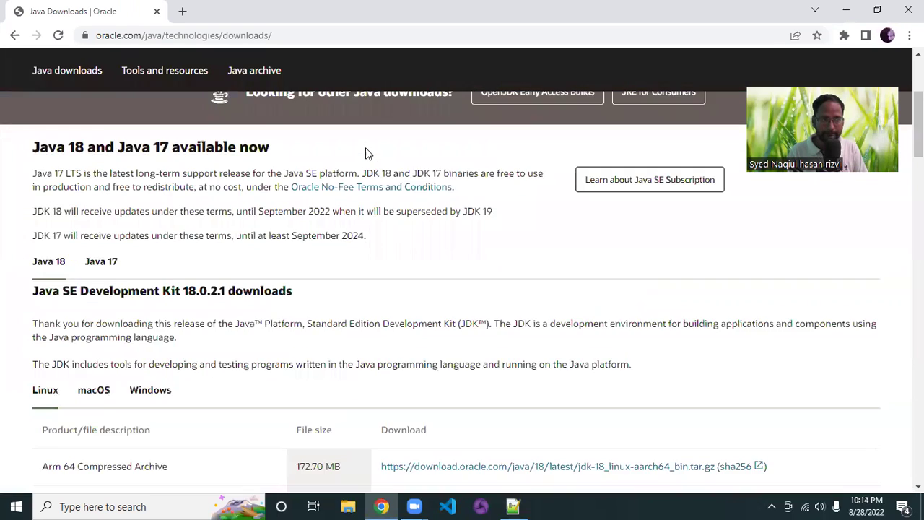
pyautogui.scroll(3, 366, 153)
pyautogui.scroll(-2, 319, 343)
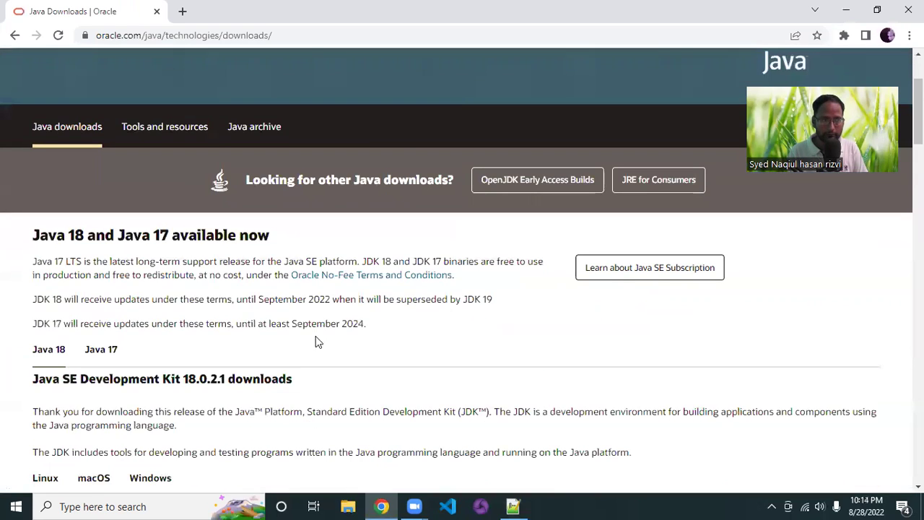
pyautogui.scroll(-3, 393, 278)
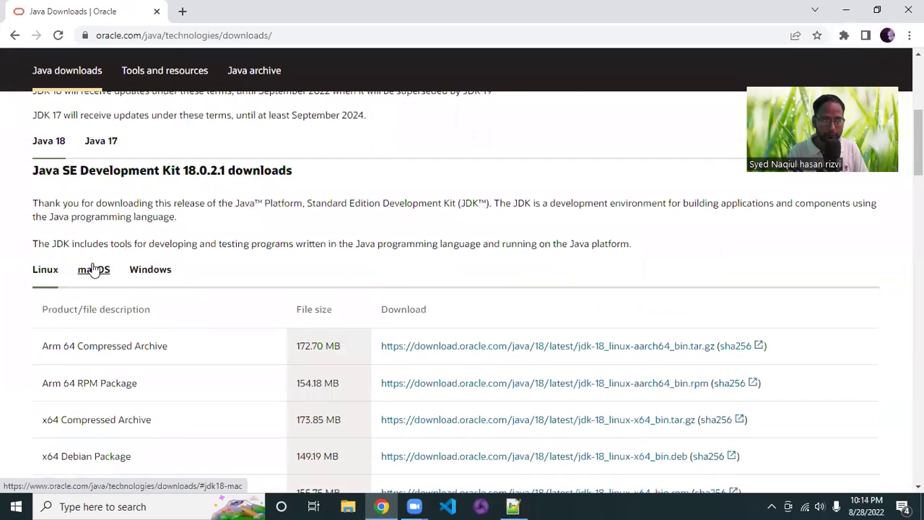
pyautogui.click(147, 273)
pyautogui.scroll(-3, 275, 192)
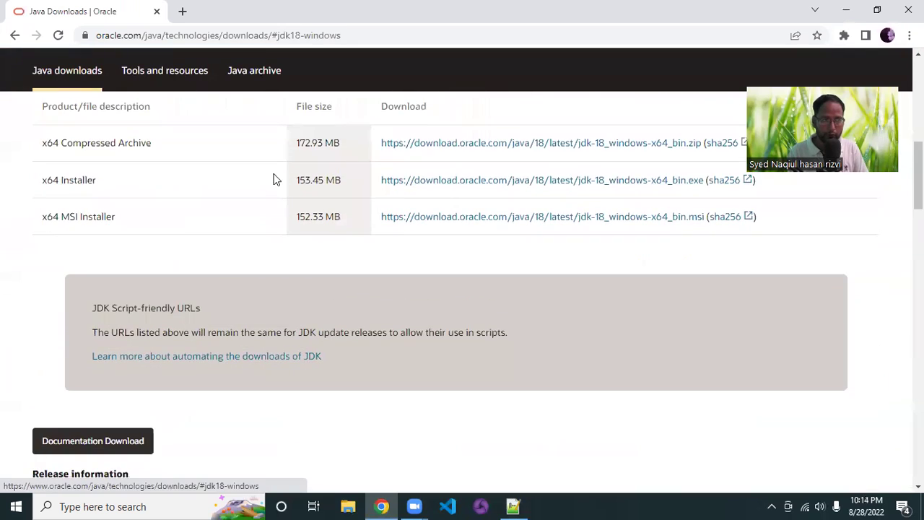
pyautogui.scroll(1, 249, 174)
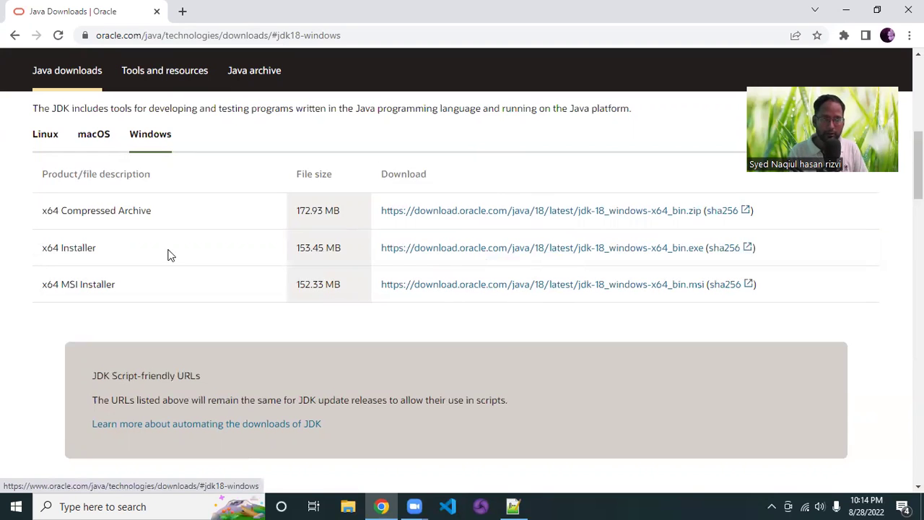
# - Switch to the installation guide in Notepad++ and highlight the Appium download entry with its link
pyautogui.click(511, 505)
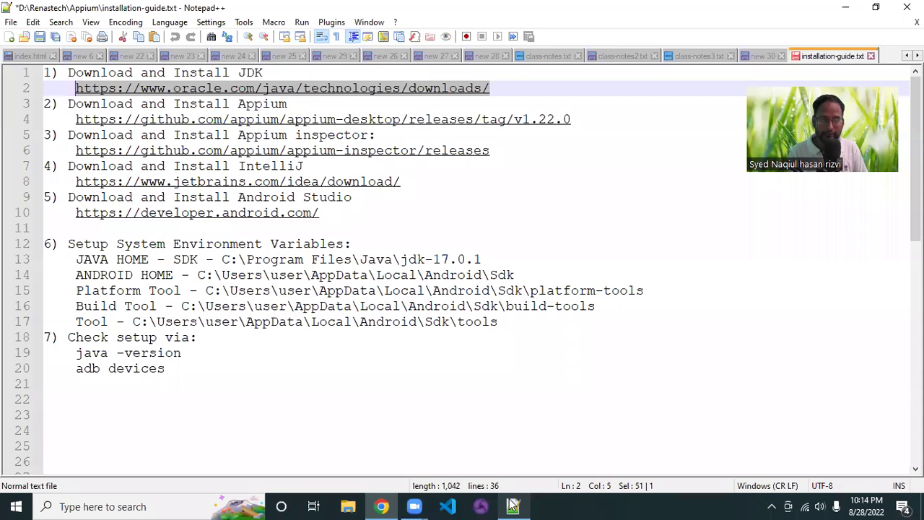
pyautogui.click(552, 196)
pyautogui.moveTo(582, 118); pyautogui.dragTo(67, 103)
pyautogui.click(595, 121)
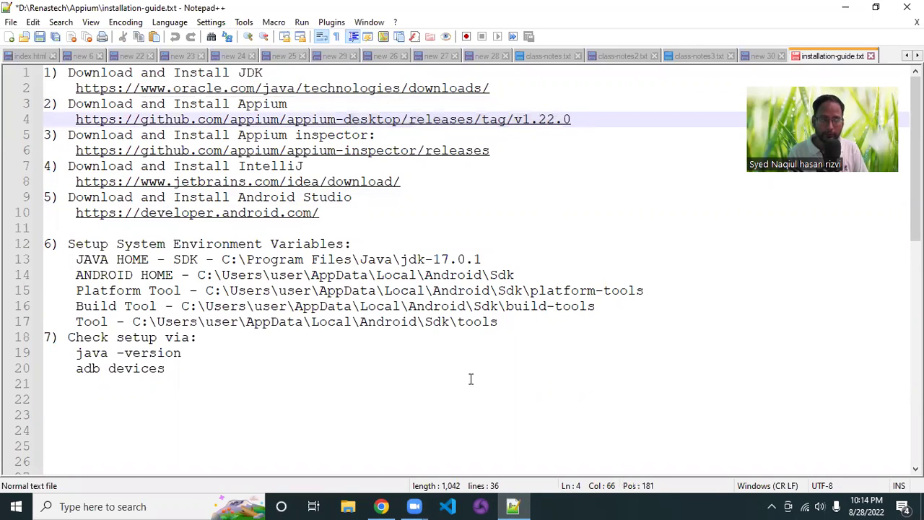
# - Search Google in Chrome for "appium server", then open the Appium site in a new tab and its Downloads page
pyautogui.click(391, 503)
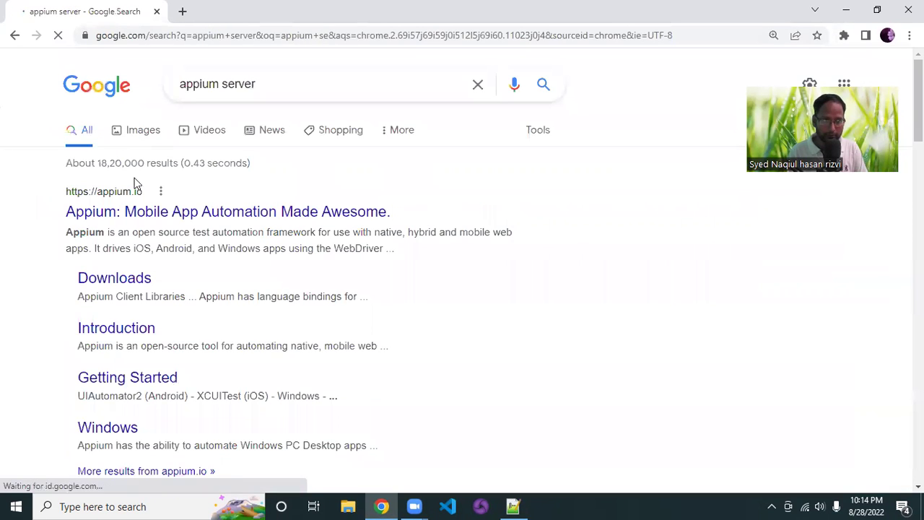
pyautogui.keyDown('ctrl'); pyautogui.click(128, 208); pyautogui.keyUp('ctrl')
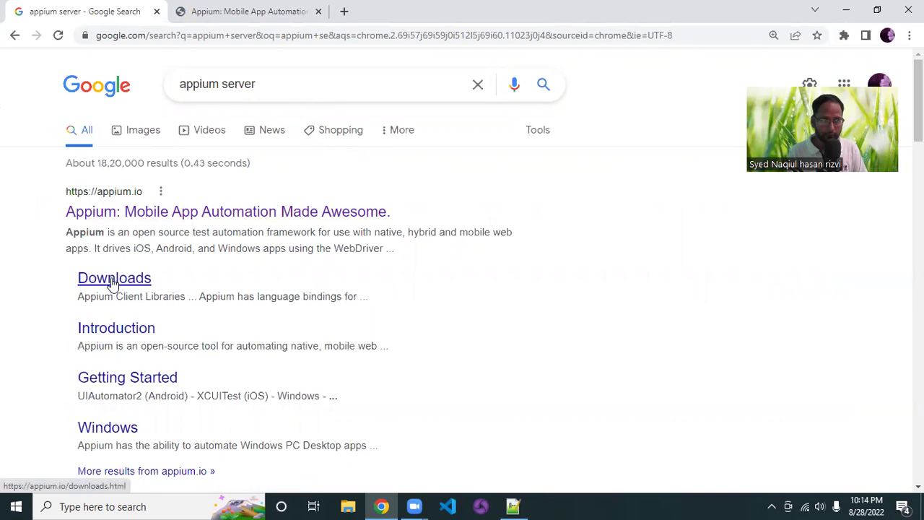
pyautogui.click(113, 282)
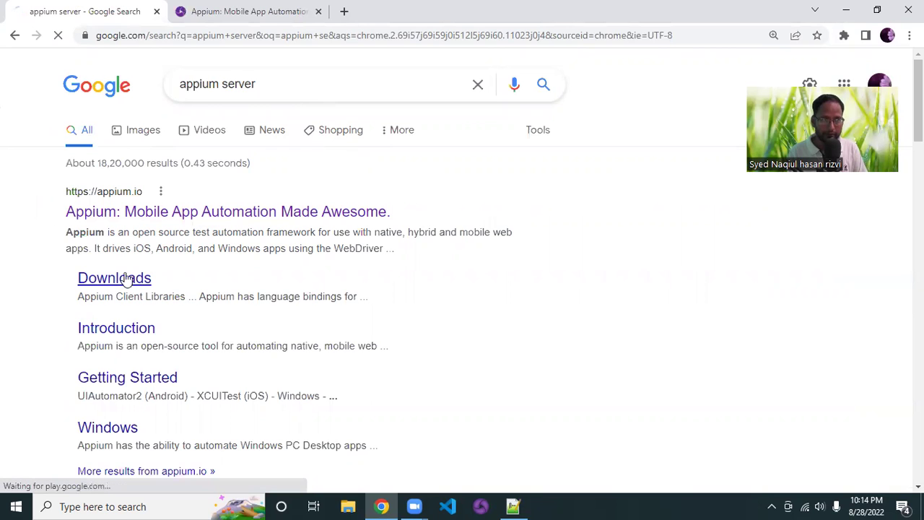
# - Review the Appium client library languages and open the release page of Appium-Desktop for OSX, Windows and Linux
pyautogui.scroll(-3, 346, 216)
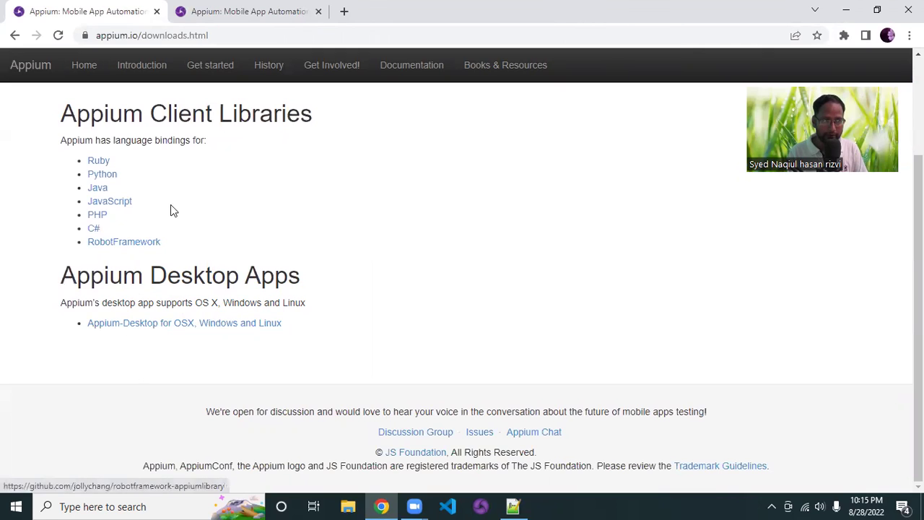
pyautogui.moveTo(34, 140); pyautogui.dragTo(203, 246)
pyautogui.click(277, 258)
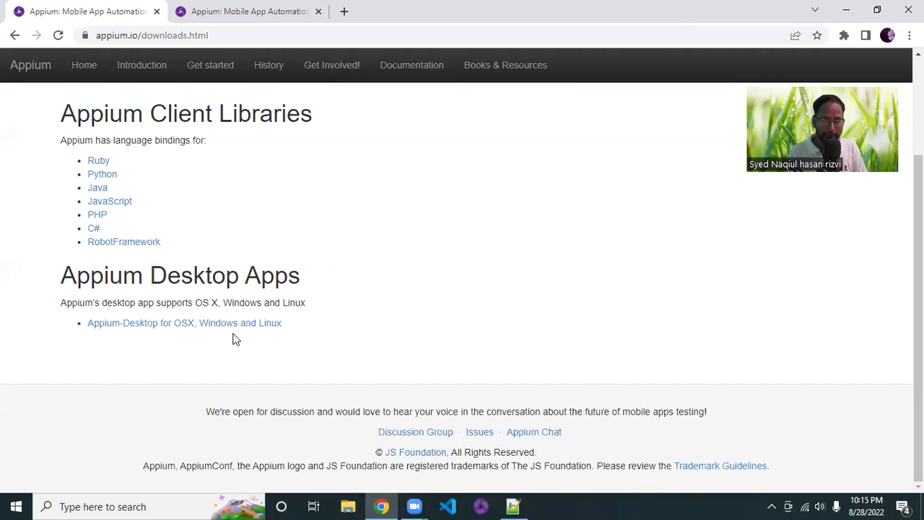
pyautogui.click(175, 324)
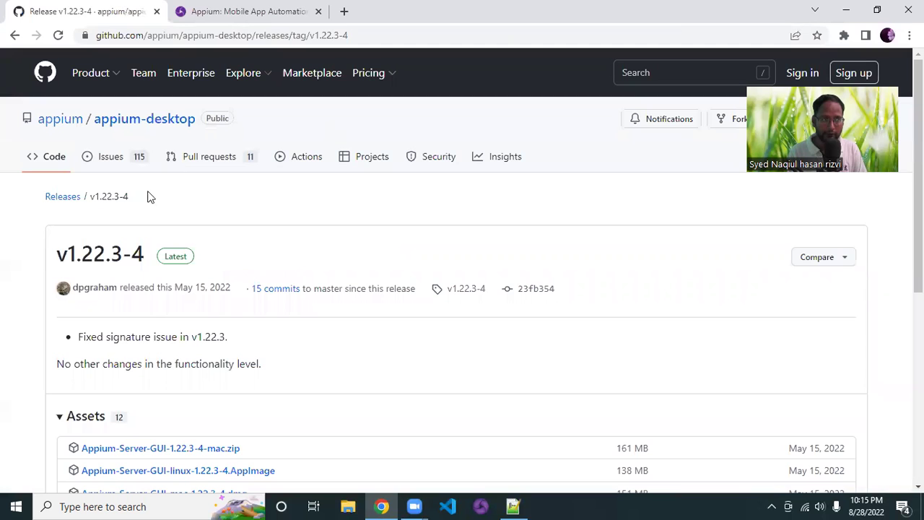
# - Start downloading Appium-Server-GUI-windows-1.22.3-4.exe from the release assets, then cancel the download and dismiss its notice
pyautogui.scroll(-5, 375, 320)
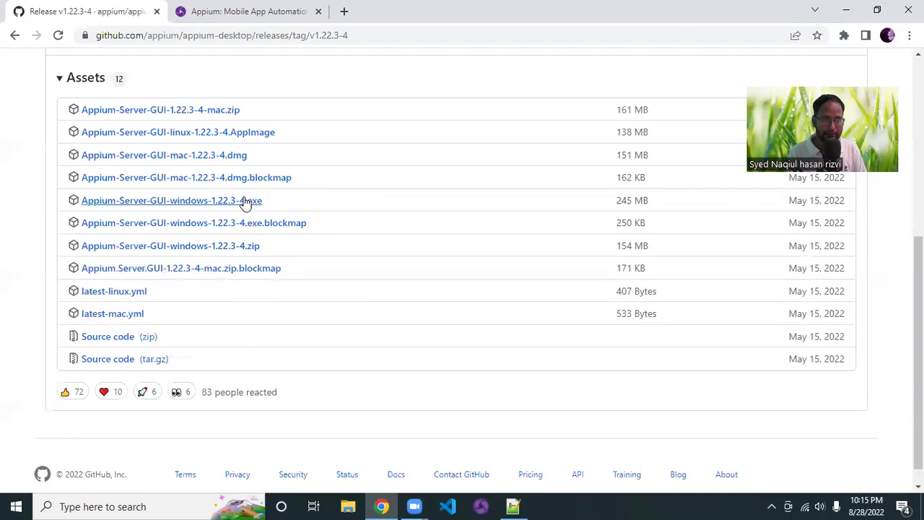
pyautogui.click(215, 202)
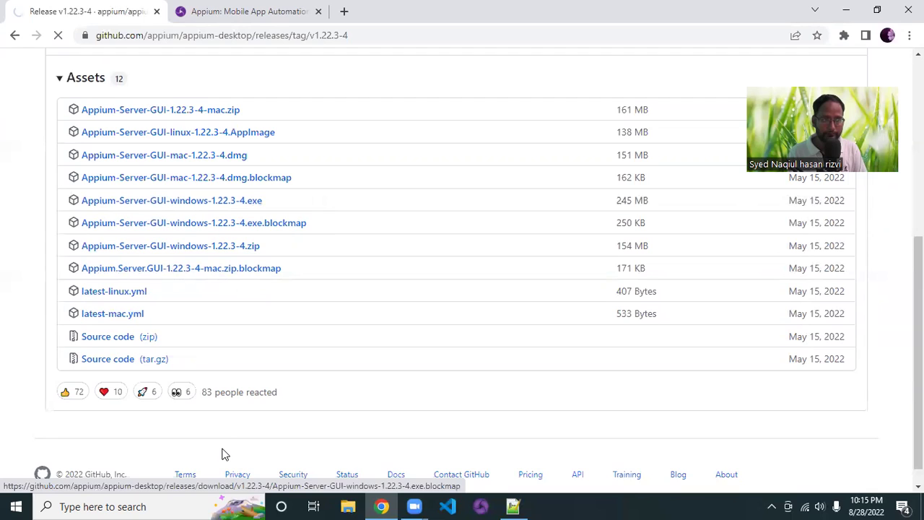
pyautogui.click(144, 472)
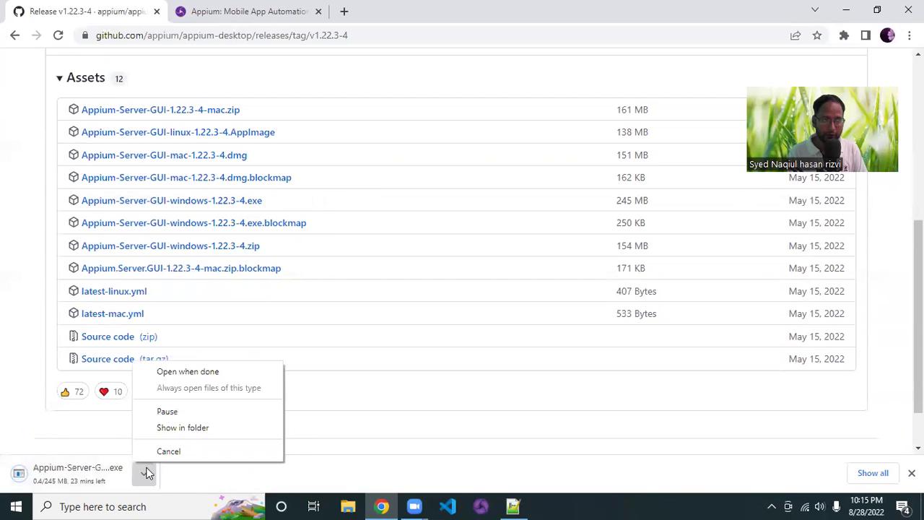
pyautogui.click(173, 448)
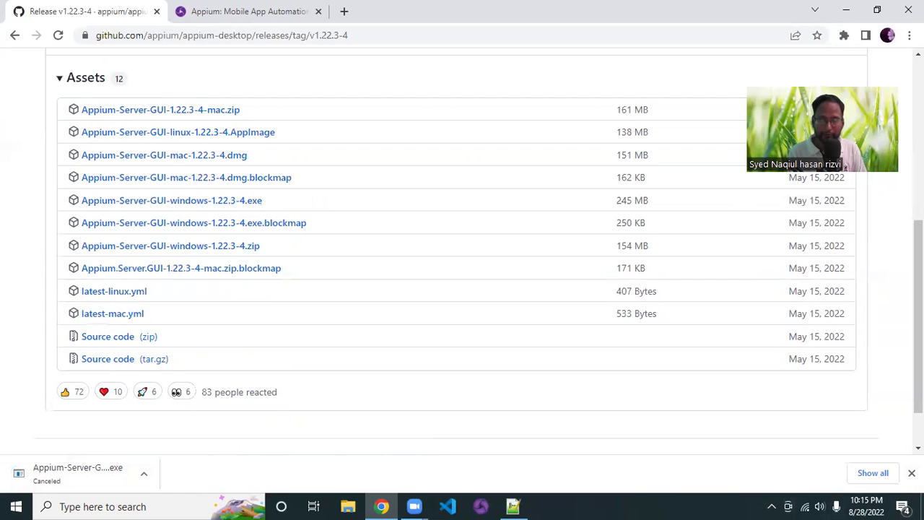
pyautogui.click(911, 472)
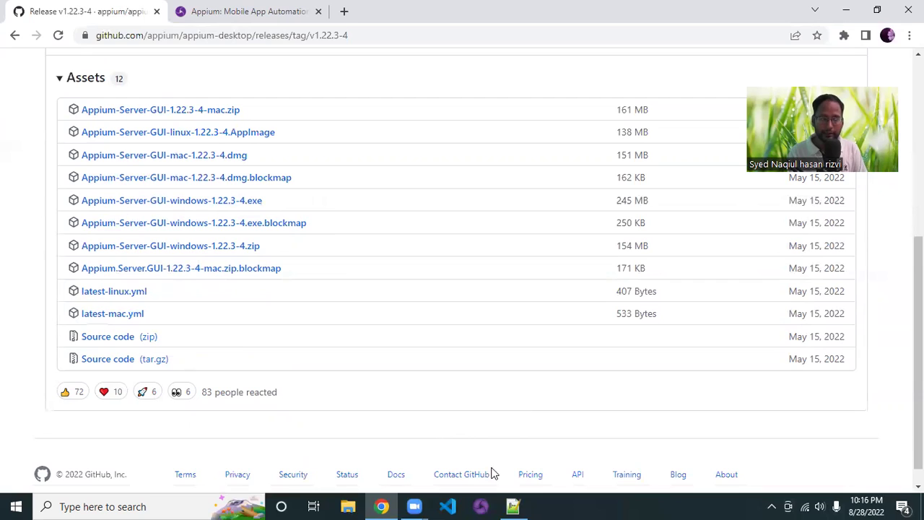
# - Launch the Appium desktop server and switch to the Notepad++ installation guide to highlight the Appium entry
pyautogui.click(481, 505)
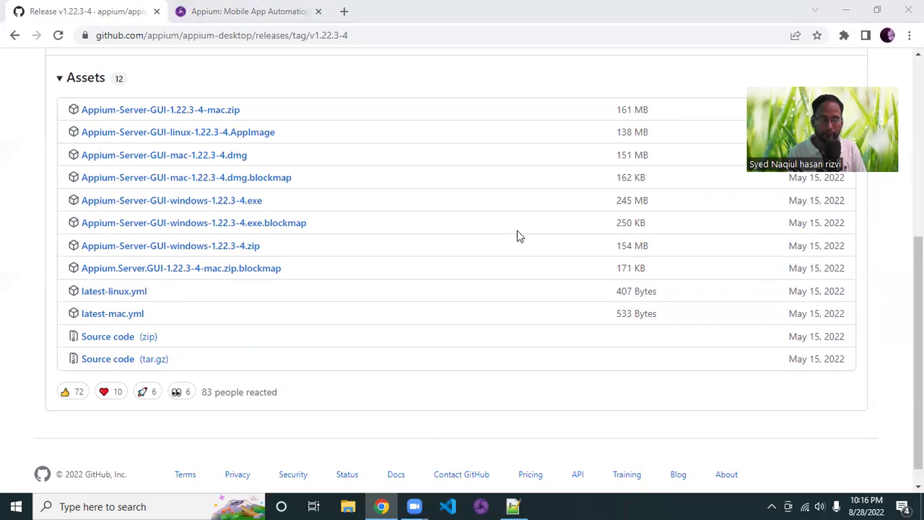
pyautogui.click(487, 505)
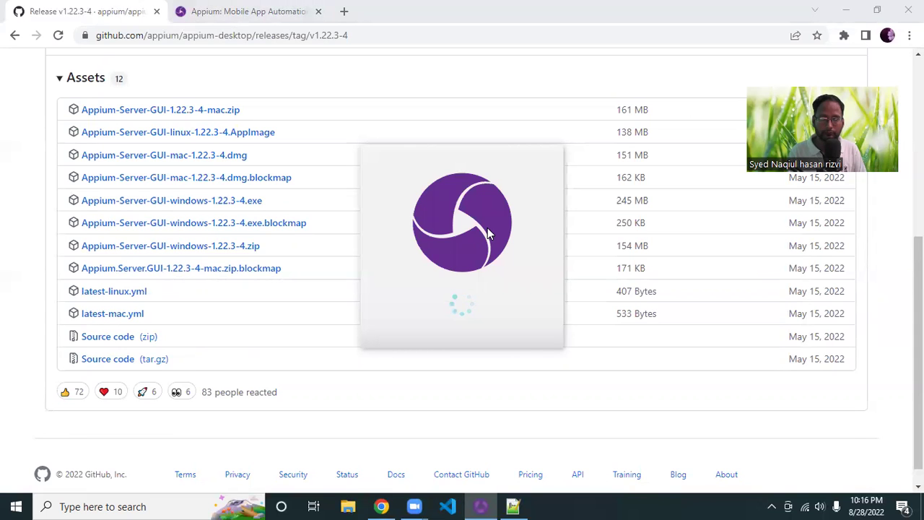
pyautogui.click(514, 505)
pyautogui.moveTo(572, 119); pyautogui.dragTo(44, 105)
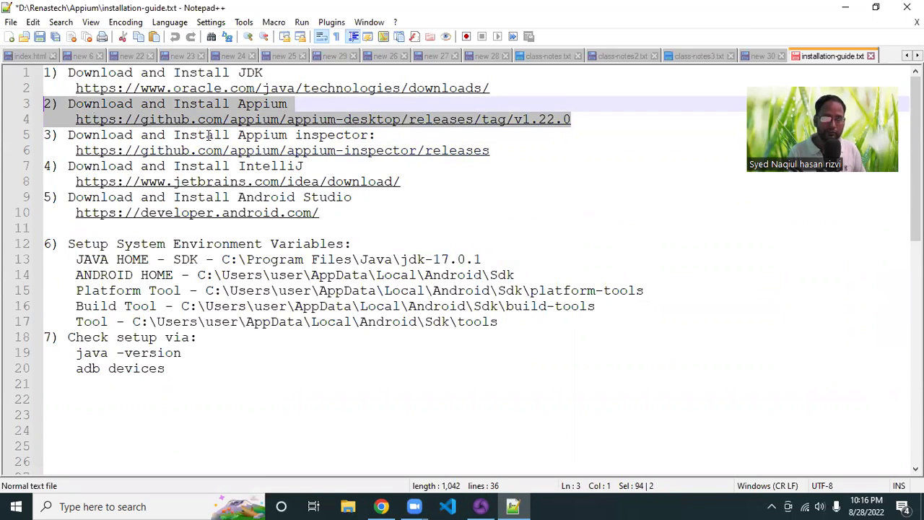
pyautogui.click(513, 151)
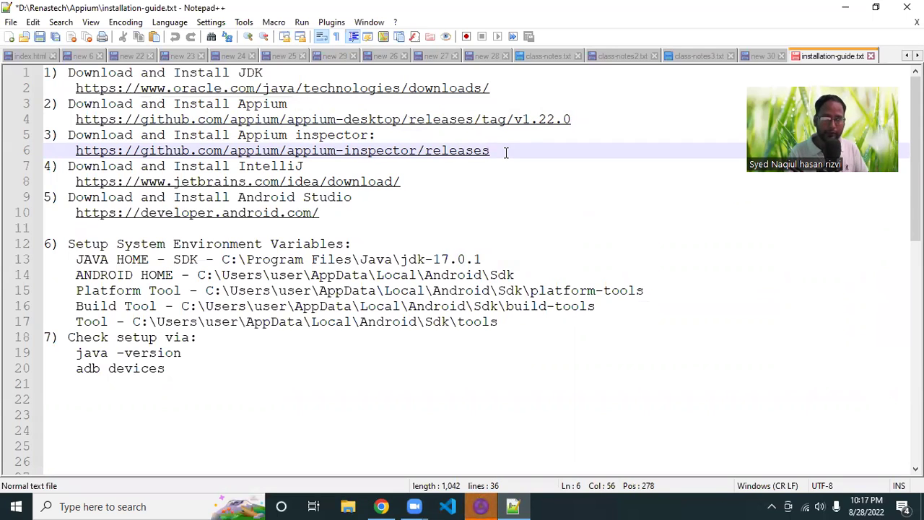
# - Highlight the version part of the guide's Appium link, view the Appium server window and minimize it
pyautogui.moveTo(570, 119); pyautogui.dragTo(497, 119)
pyautogui.click(542, 150)
pyautogui.click(481, 506)
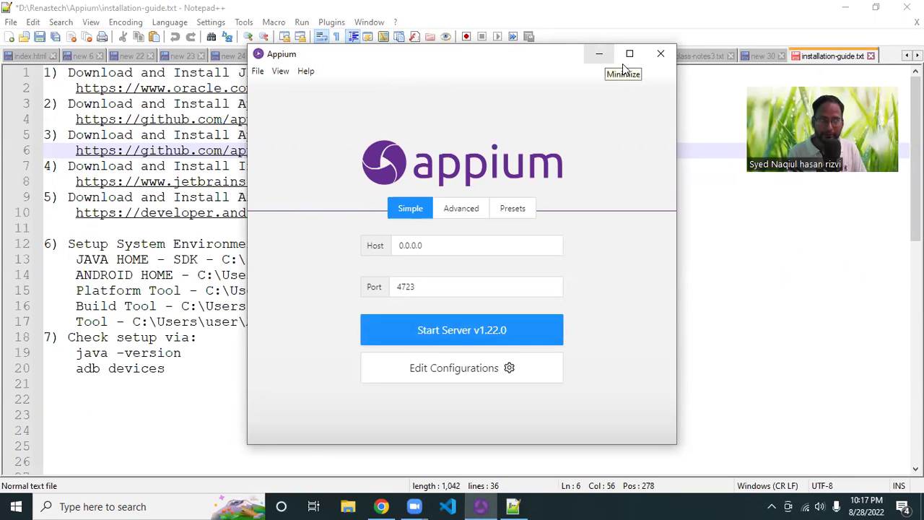
pyautogui.click(599, 54)
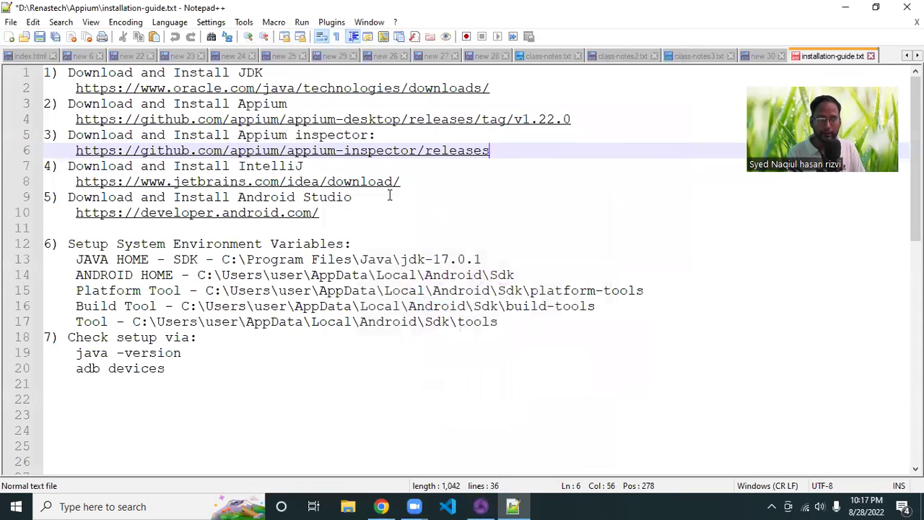
# - Copy the appium-inspector releases link from the guide, open it in Chrome and examine the 2022.8.1 release assets
pyautogui.moveTo(500, 151); pyautogui.dragTo(75, 151)
pyautogui.hotkey('ctrl', 'c')
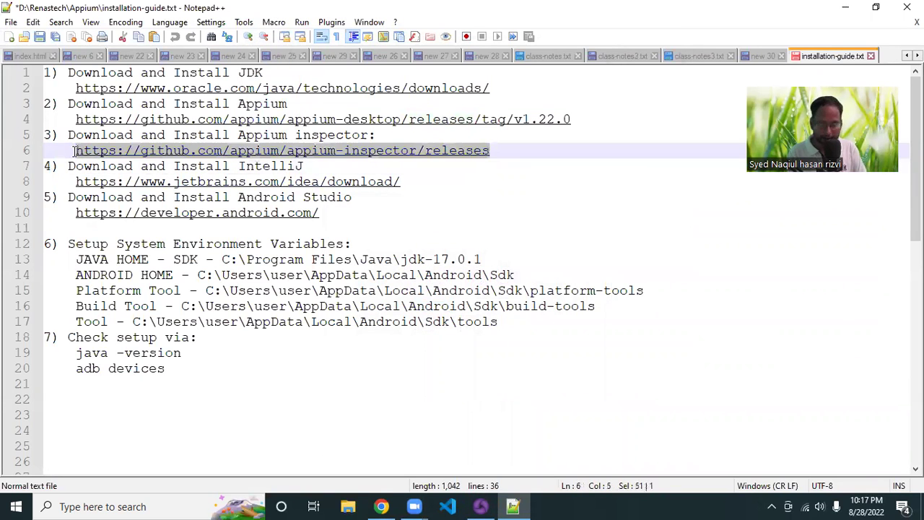
pyautogui.click(381, 506)
pyautogui.click(114, 32)
pyautogui.hotkey('ctrl', 'v')
pyautogui.press('Return')
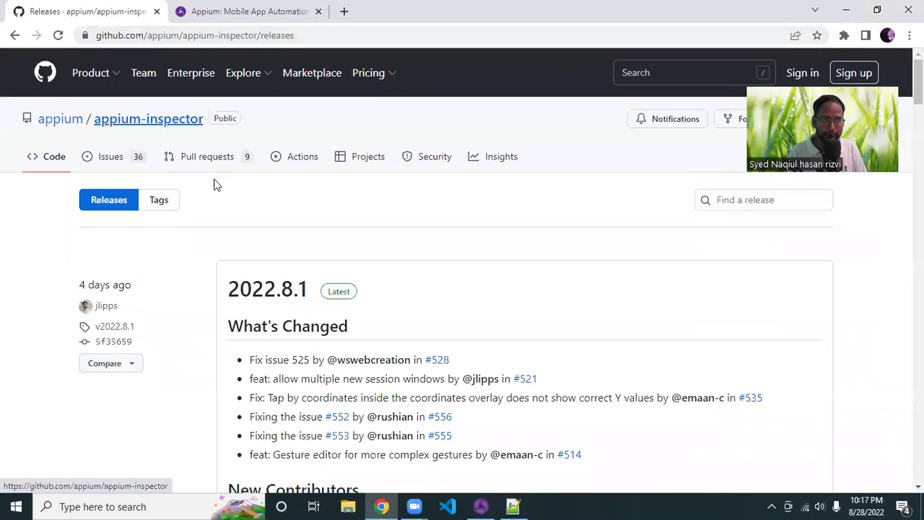
pyautogui.scroll(-6, 385, 242)
pyautogui.scroll(-2, 386, 243)
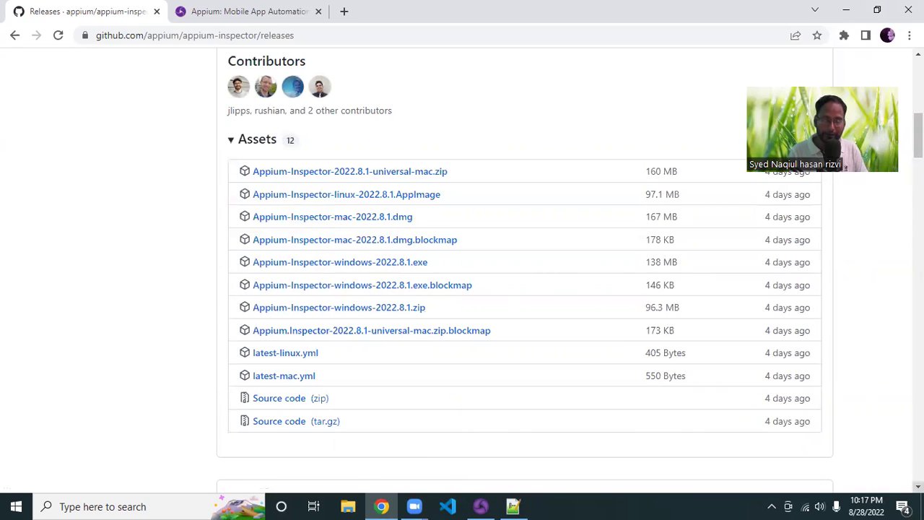
# - Show the desktop and open the Appium-Inspector-windows-2021.12.2 folder
pyautogui.click(922, 507)
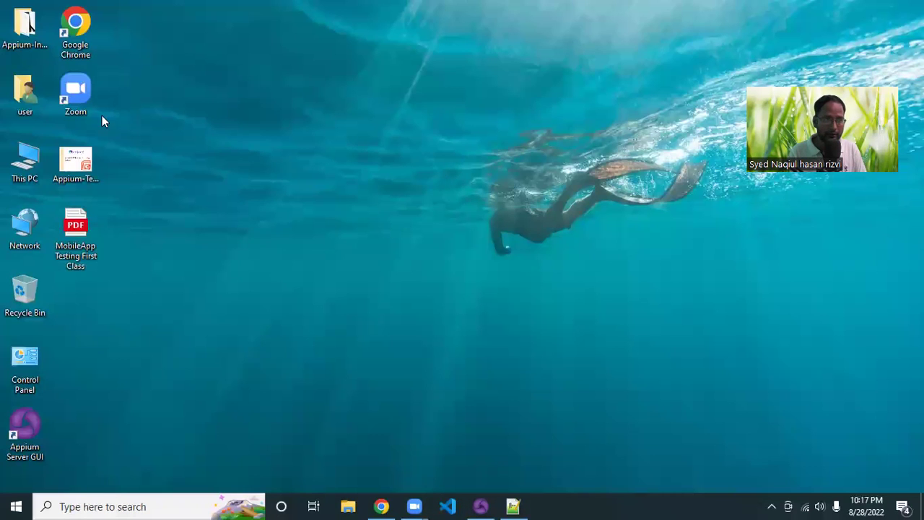
pyautogui.doubleClick(24, 25)
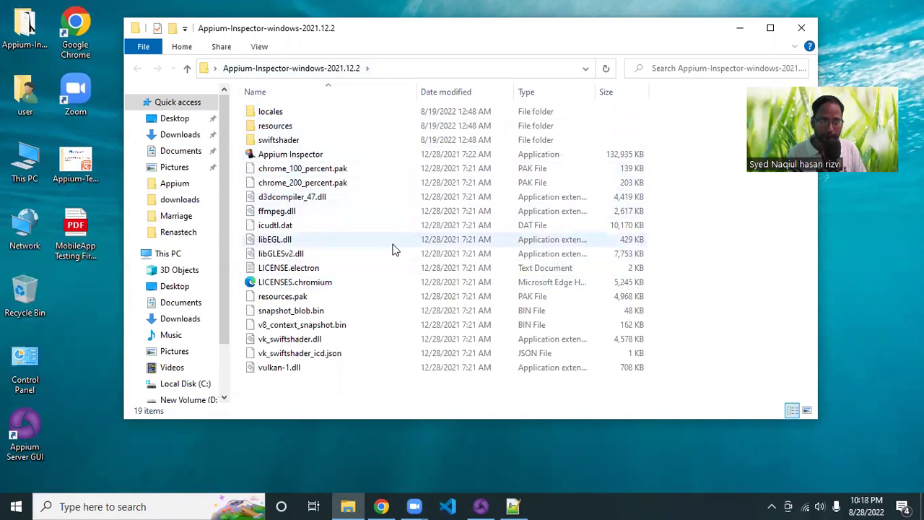
# - Minimize the Appium Inspector folder, return to the Notepad++ installation guide and highlight the IntelliJ entry
pyautogui.click(744, 29)
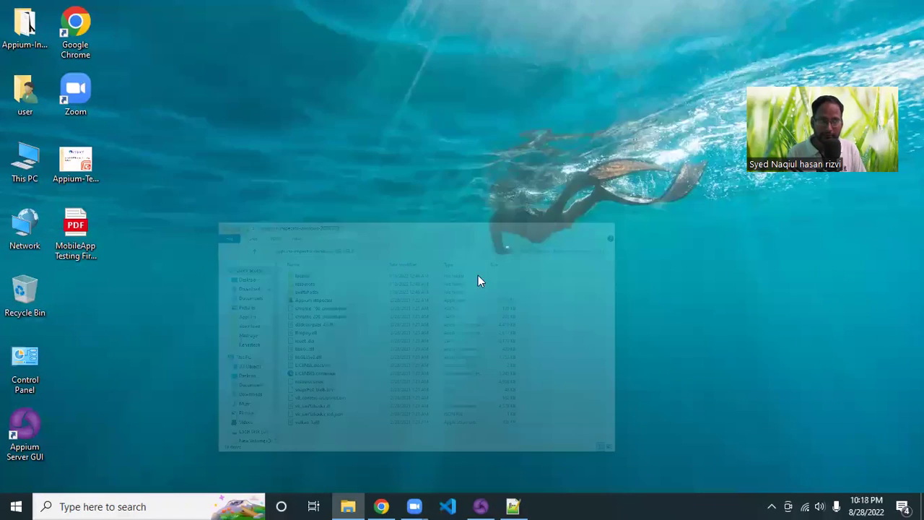
pyautogui.click(512, 506)
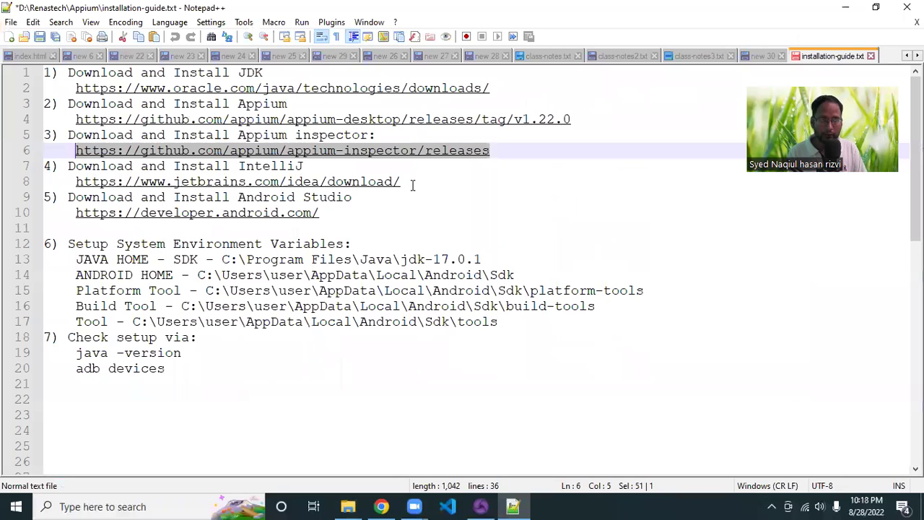
pyautogui.moveTo(412, 186); pyautogui.dragTo(35, 171)
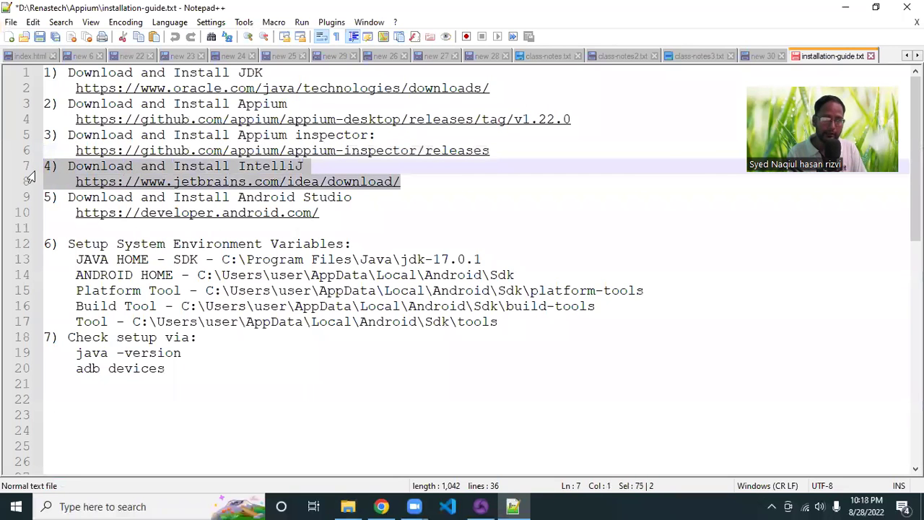
pyautogui.click(411, 181)
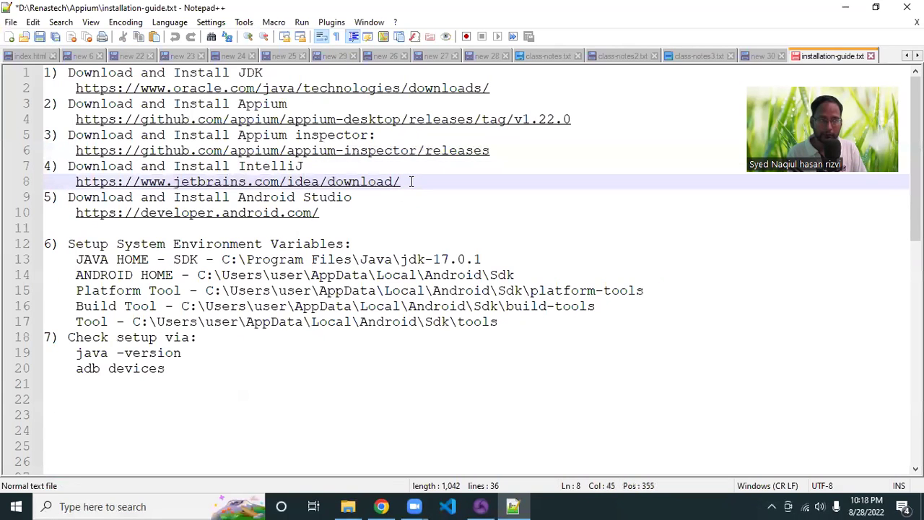
pyautogui.moveTo(411, 182); pyautogui.dragTo(76, 181)
pyautogui.hotkey('ctrl', 'c')
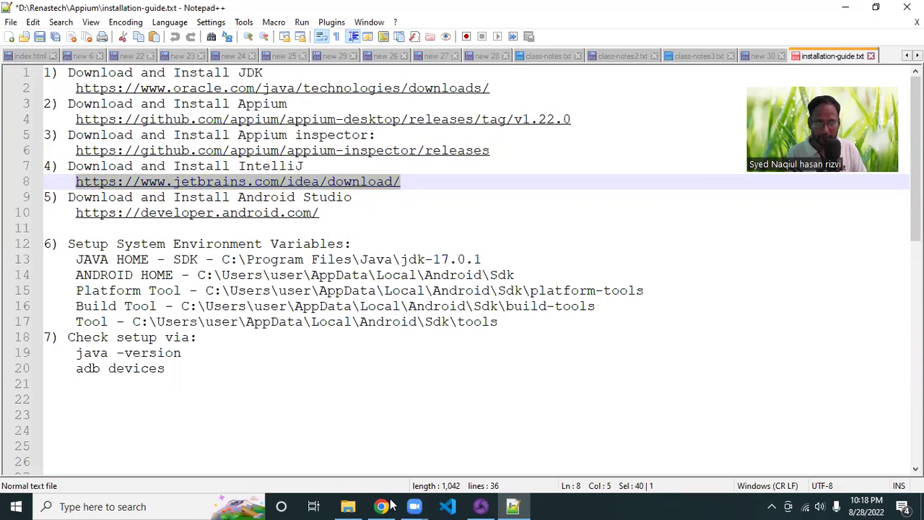
pyautogui.hotkey('alt', 'Tab')
pyautogui.click(137, 36)
pyautogui.hotkey('ctrl', 'v')
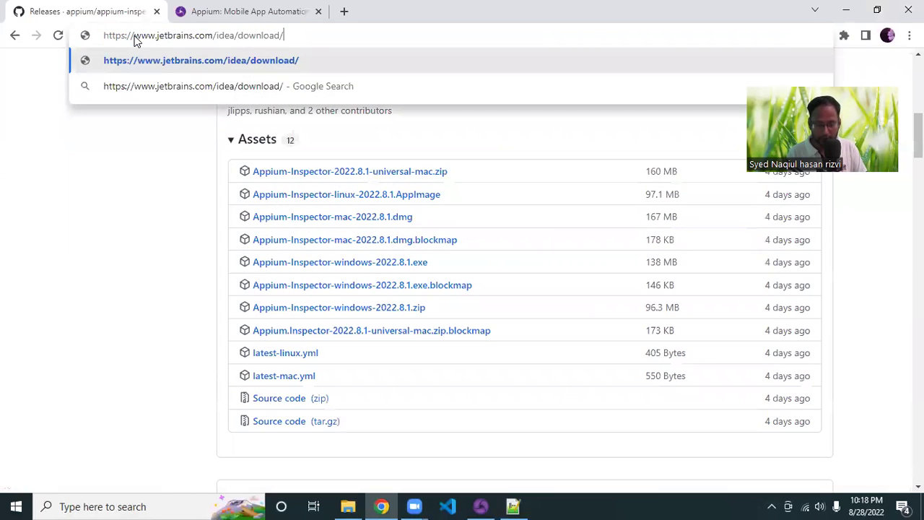
pyautogui.press('Return')
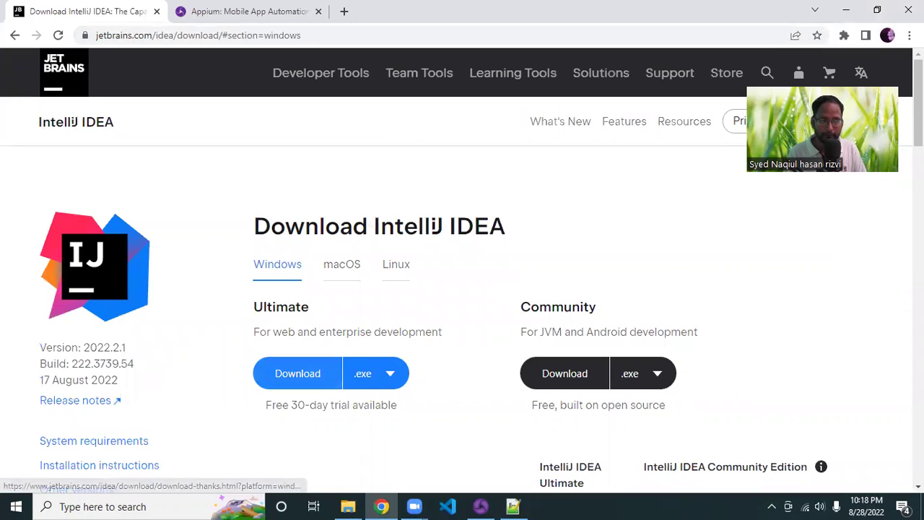
pyautogui.click(846, 7)
pyautogui.click(373, 211)
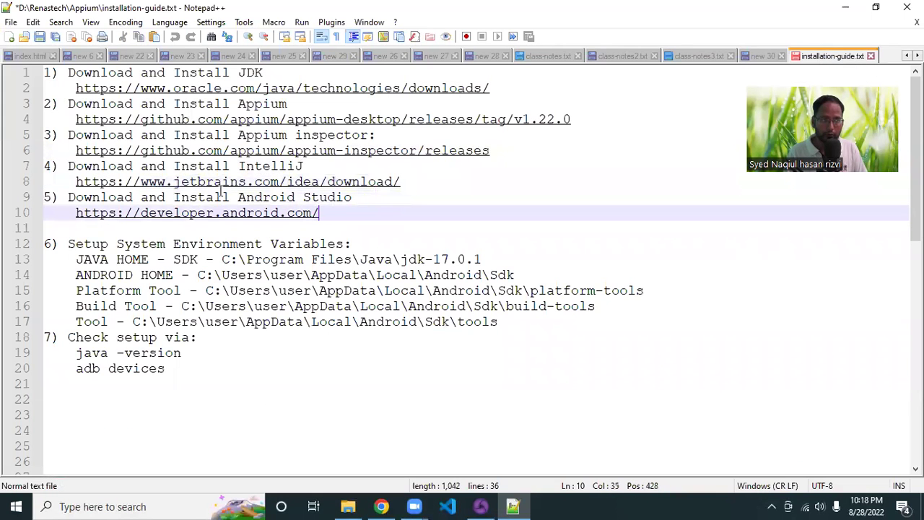
pyautogui.moveTo(320, 213); pyautogui.dragTo(77, 213)
pyautogui.hotkey('ctrl', 'c')
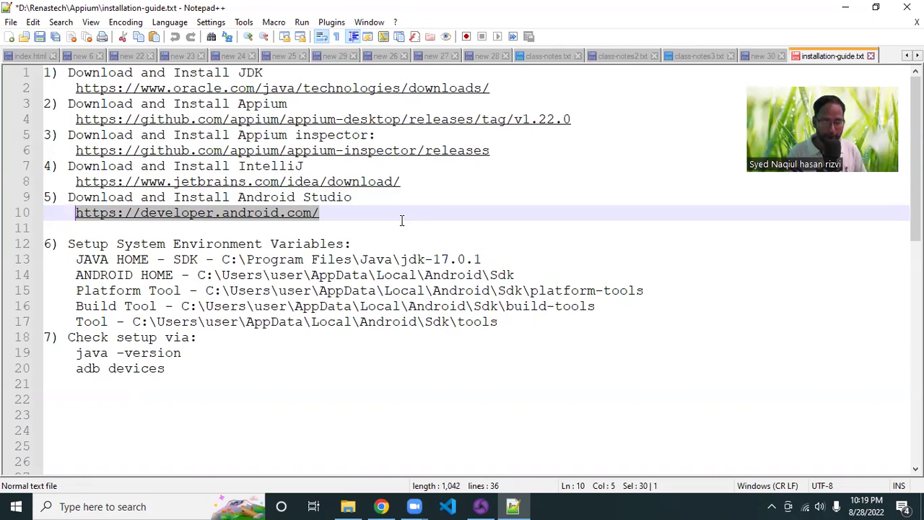
pyautogui.click(381, 506)
pyautogui.click(121, 37)
pyautogui.hotkey('ctrl', 'v')
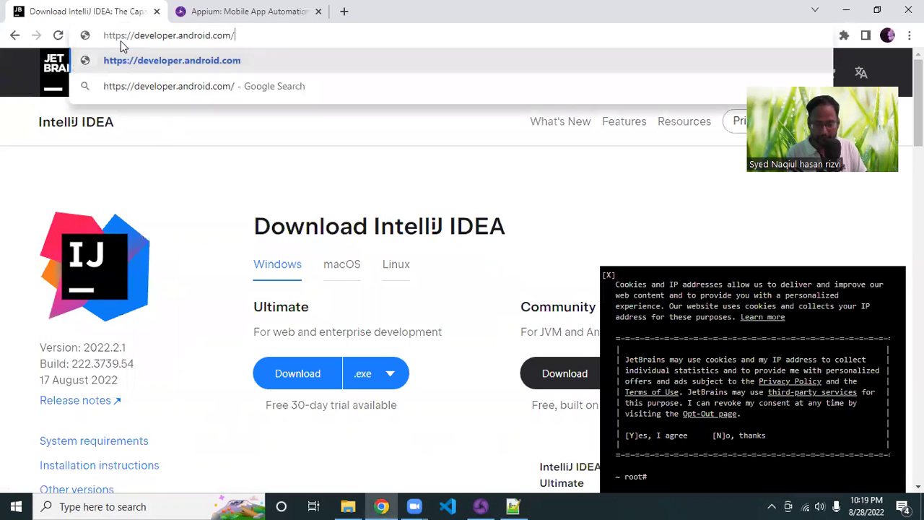
pyautogui.press('Return')
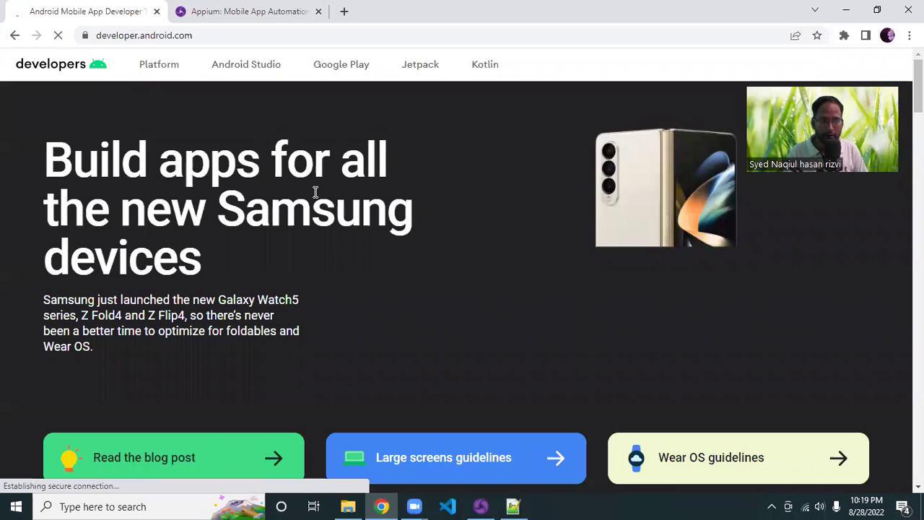
# - Open the Android Studio download page from the Android developers home page and find its download option
pyautogui.scroll(-5, 315, 192)
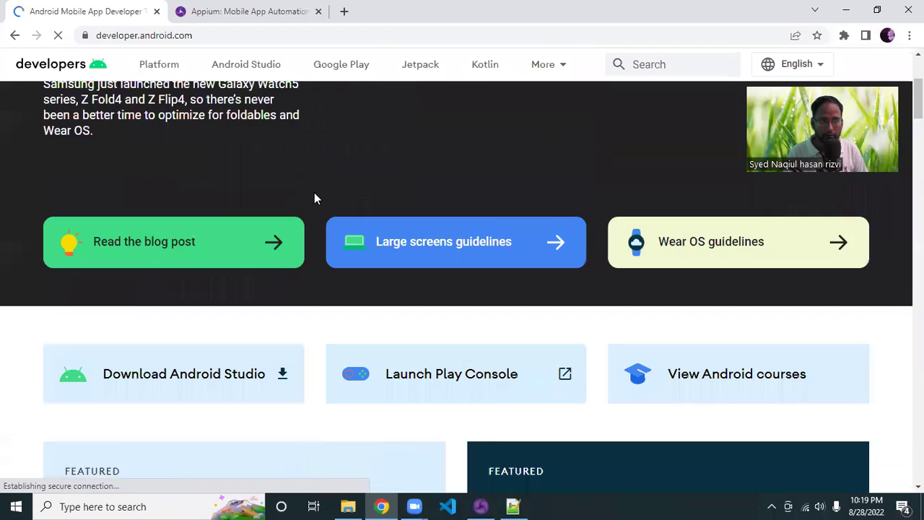
pyautogui.click(192, 256)
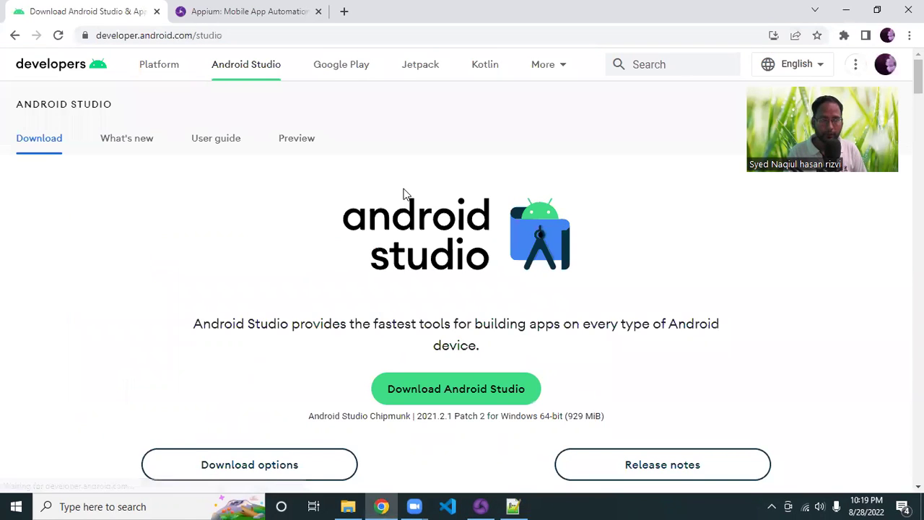
pyautogui.scroll(-4, 405, 195)
pyautogui.scroll(2, 443, 186)
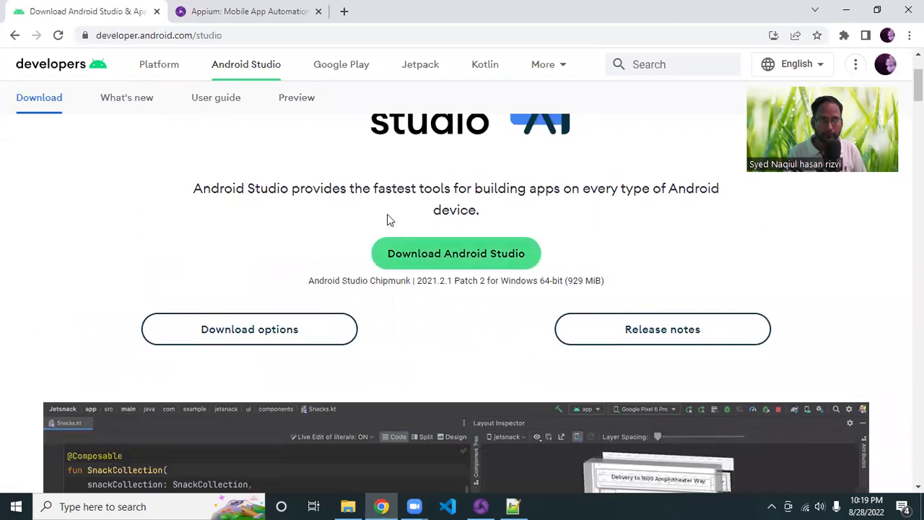
# - Start the Android Studio download and agree to the terms and conditions at the end of the license agreement
pyautogui.click(445, 259)
pyautogui.scroll(-3, 440, 246)
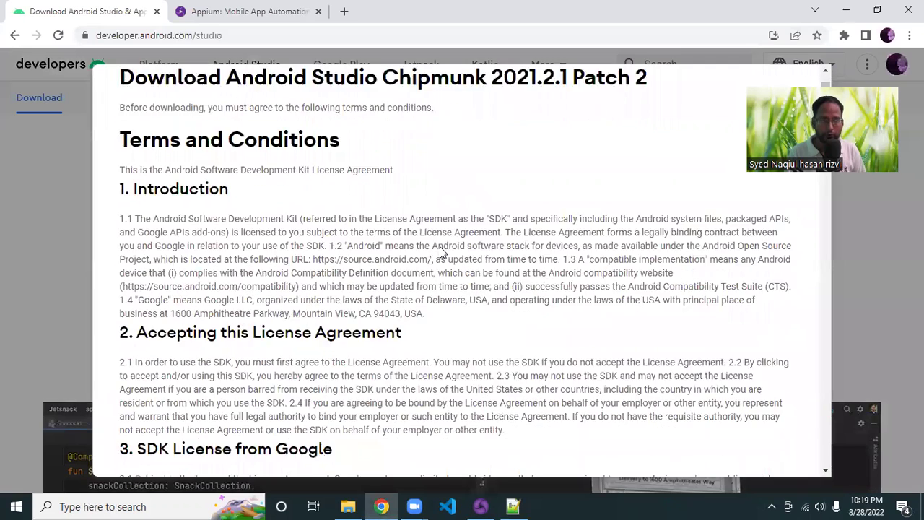
pyautogui.scroll(-10, 440, 242)
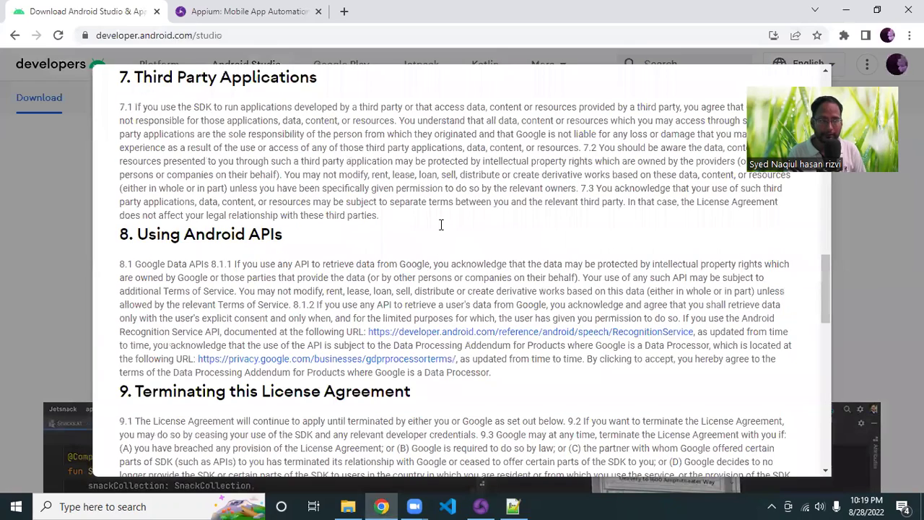
pyautogui.scroll(-15, 440, 242)
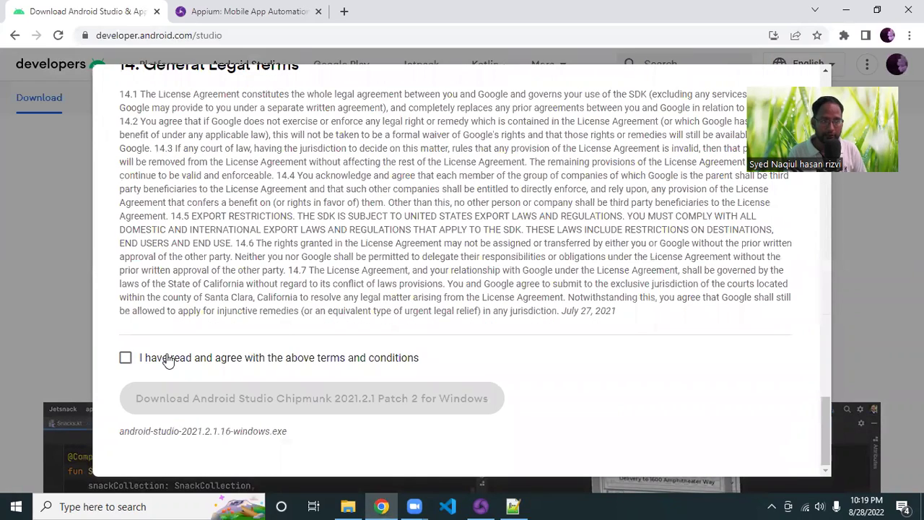
pyautogui.click(165, 357)
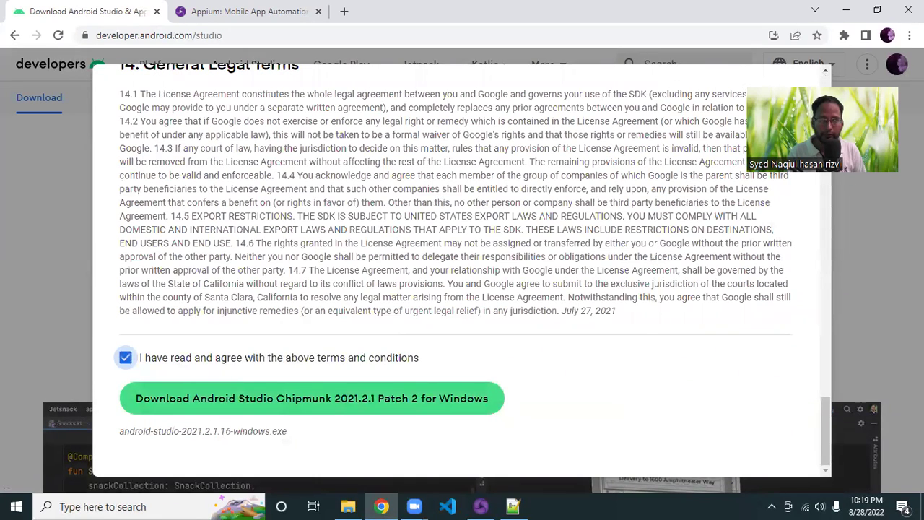
# - Look back through the license agreement, close the download dialog and minimize Chrome to return to the guide
pyautogui.scroll(5, 364, 323)
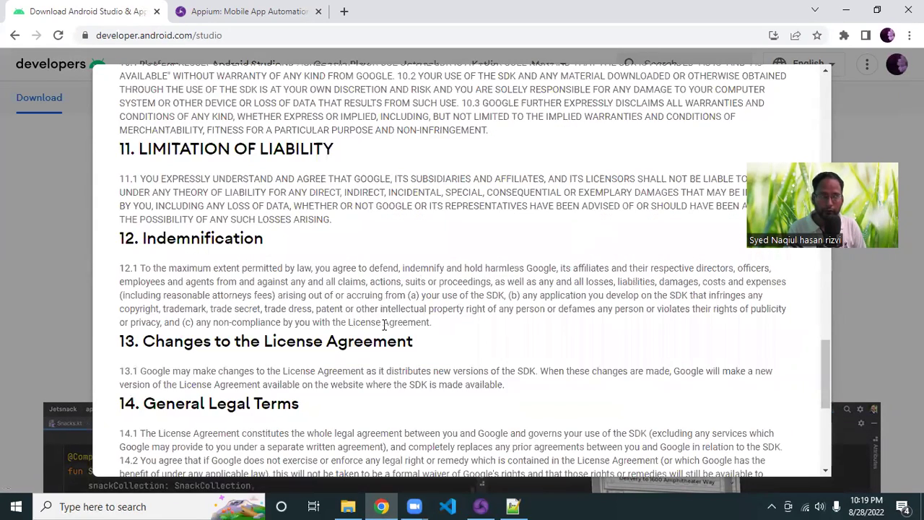
pyautogui.scroll(5, 385, 322)
pyautogui.scroll(-10, 566, 326)
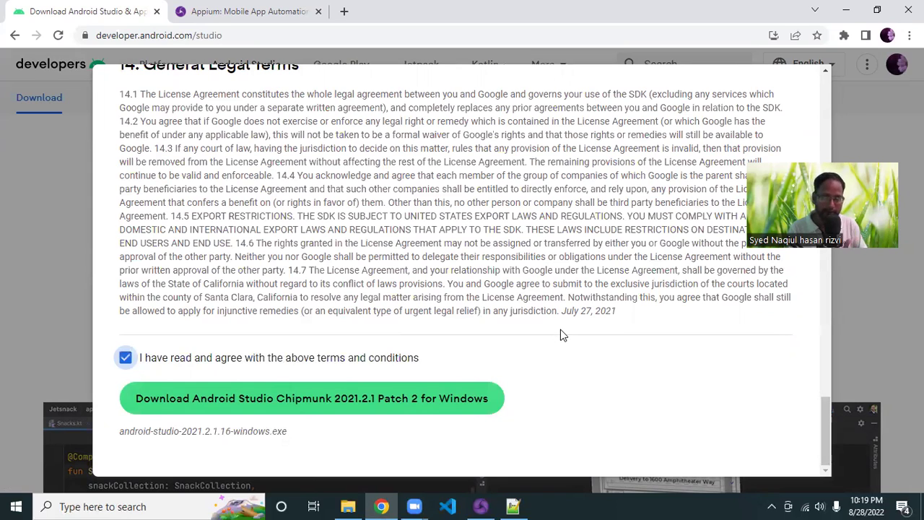
pyautogui.scroll(3, 563, 334)
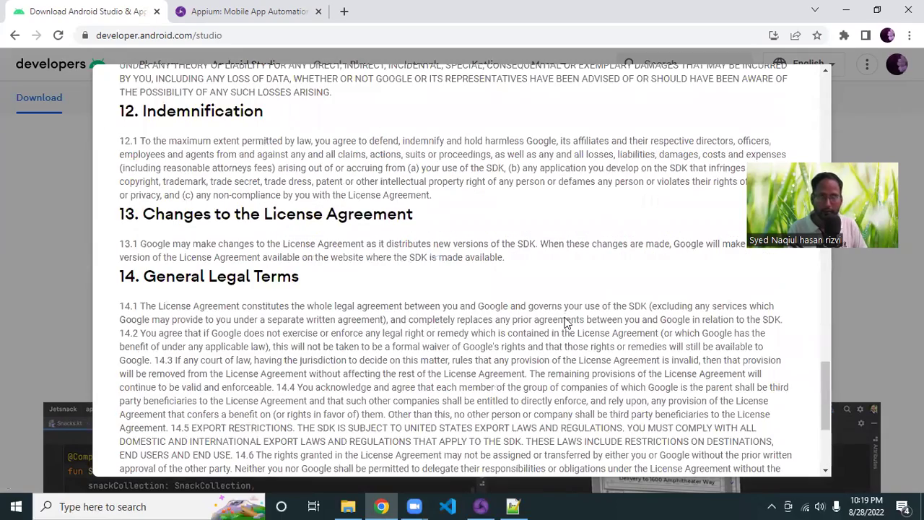
pyautogui.scroll(15, 565, 323)
pyautogui.scroll(10, 561, 314)
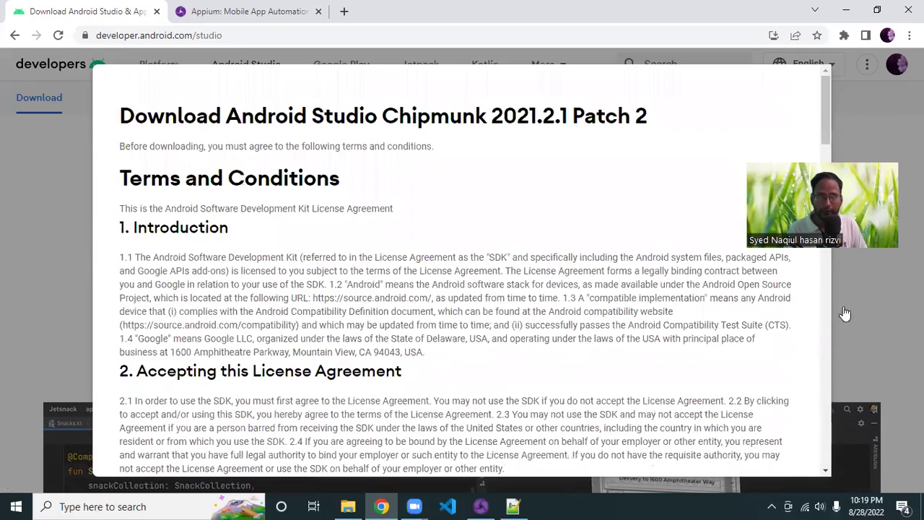
pyautogui.click(834, 132)
pyautogui.click(845, 12)
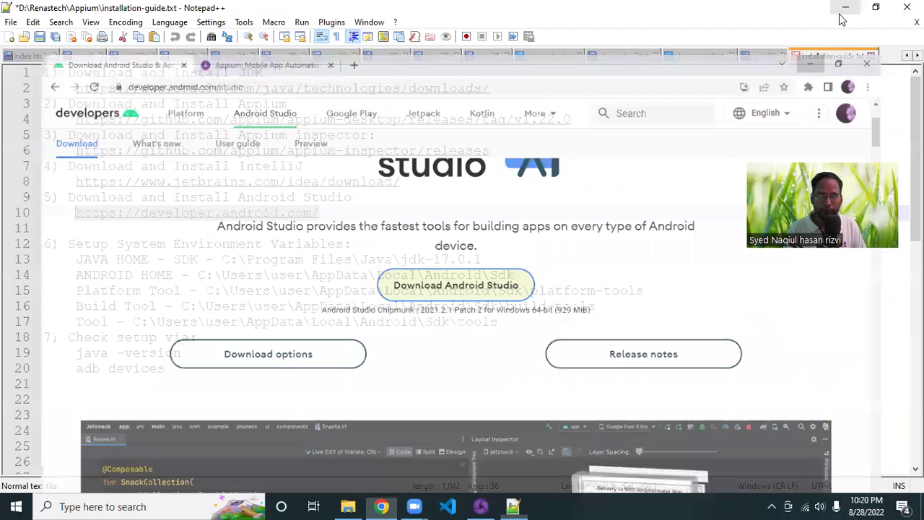
# - Search Windows for Android Studio, launch it and minimize the guide to bring the program into view
pyautogui.click(7, 505)
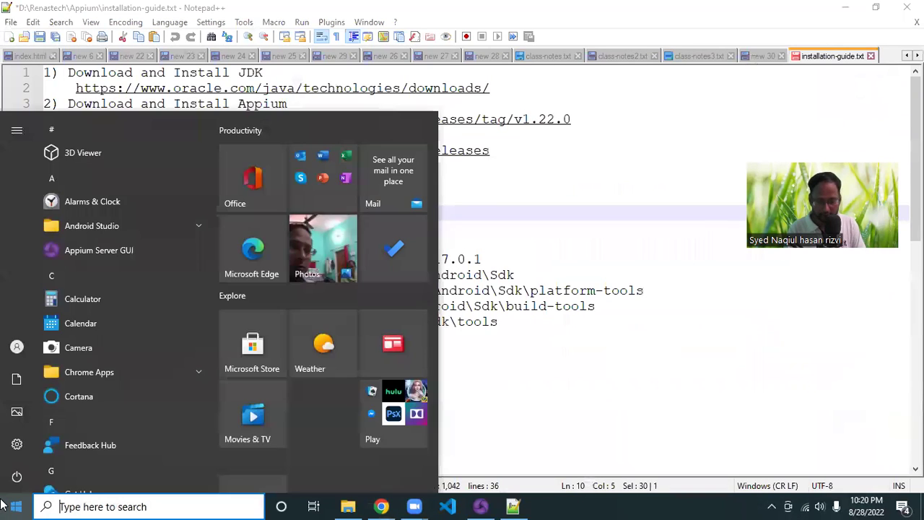
pyautogui.write('android st')
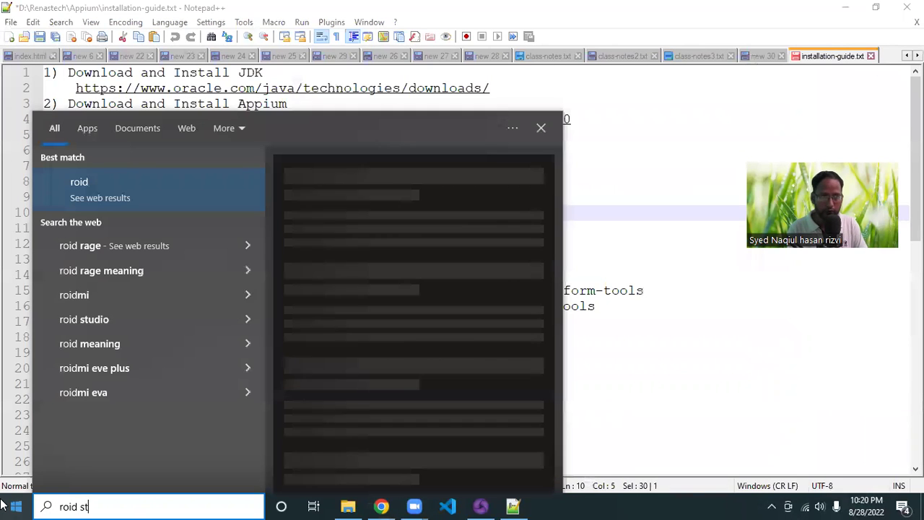
pyautogui.press('BackSpace')
pyautogui.press('BackSpace')
pyautogui.press('BackSpace')
pyautogui.press('BackSpace')
pyautogui.press('BackSpace')
pyautogui.press('BackSpace')
pyautogui.press('BackSpace')
pyautogui.press('BackSpace')
pyautogui.press('BackSpace')
pyautogui.press('BackSpace')
pyautogui.write('adr')
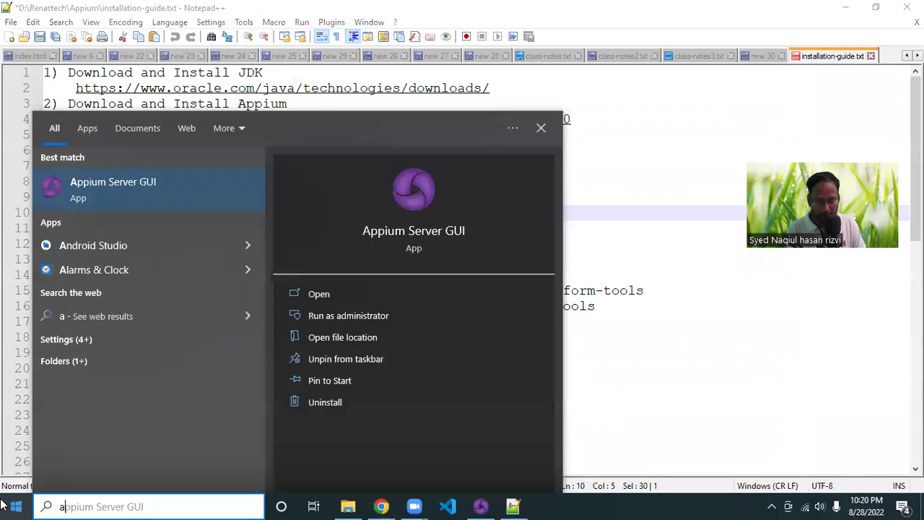
pyautogui.press('BackSpace')
pyautogui.press('BackSpace')
pyautogui.press('BackSpace')
pyautogui.write('and')
pyautogui.press('Escape')
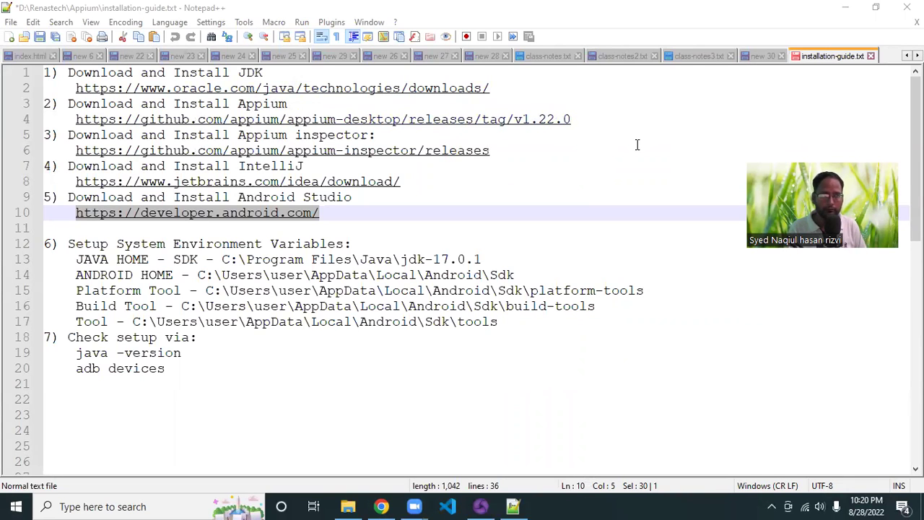
pyautogui.click(849, 12)
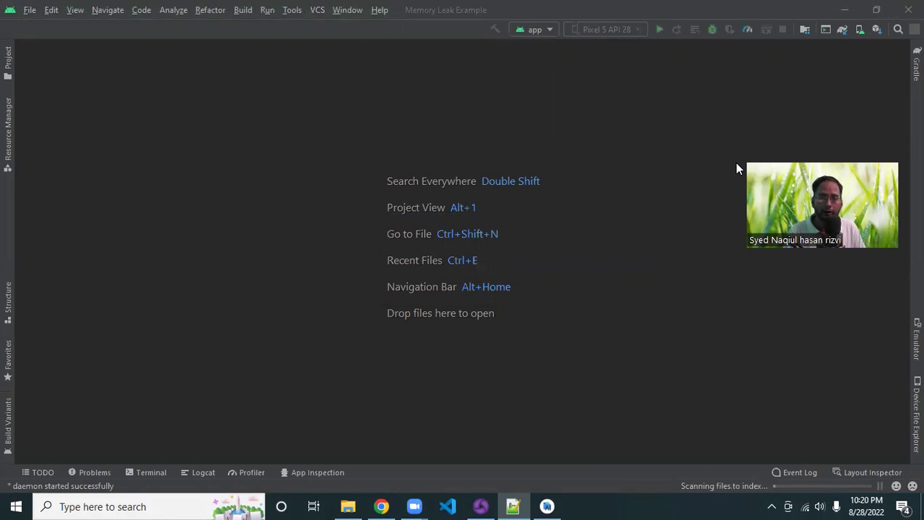
# - Switch to the Notepad++ guide, highlight its five download and install entries and minimize it to return to Android Studio
pyautogui.click(509, 505)
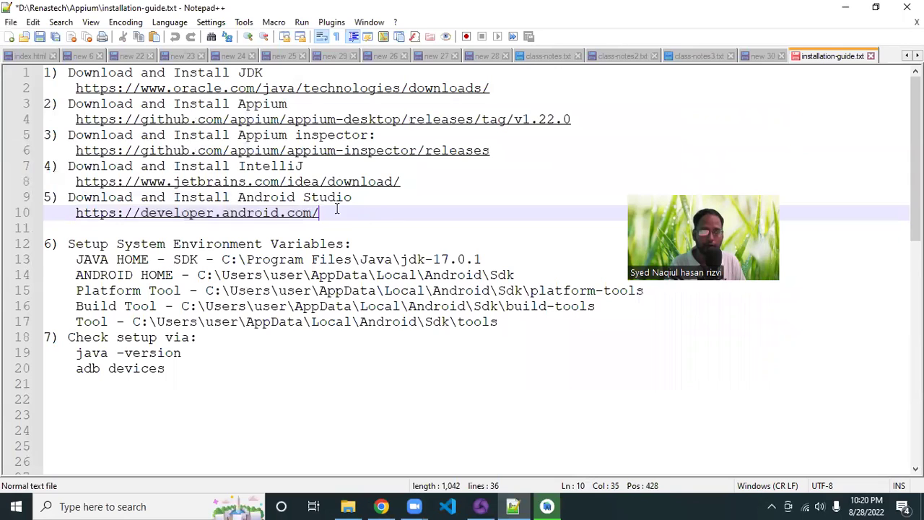
pyautogui.moveTo(337, 210); pyautogui.dragTo(31, 73)
pyautogui.click(435, 219)
pyautogui.click(848, 7)
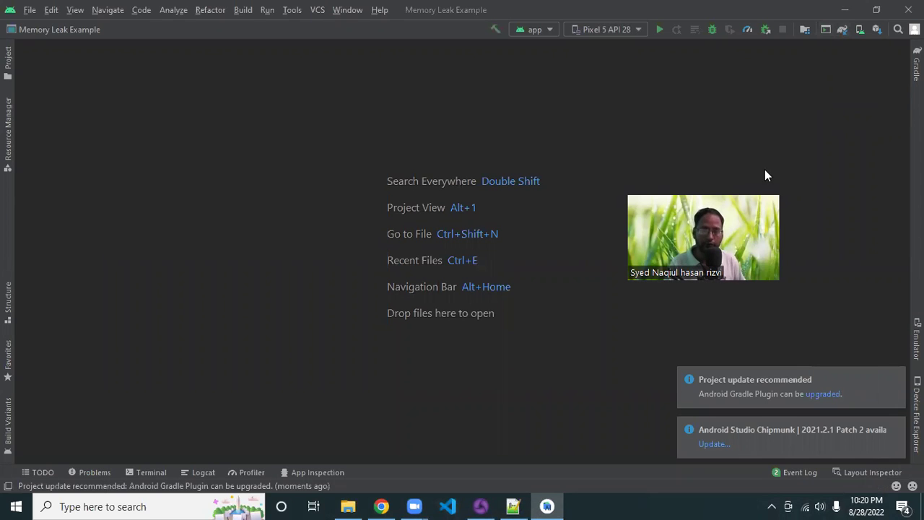
# - View the guide once more, switch back to Android Studio and dismiss the project update and Chipmunk update notifications
pyautogui.click(513, 506)
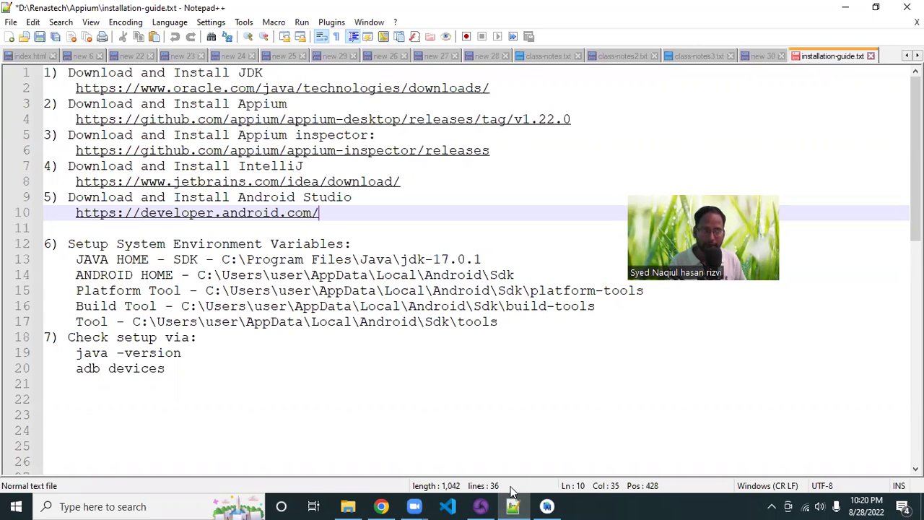
pyautogui.click(547, 506)
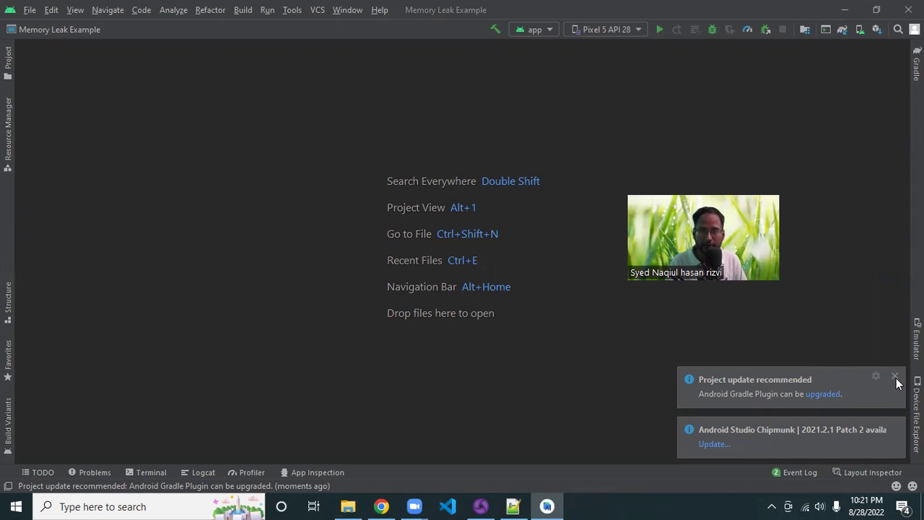
pyautogui.click(895, 377)
pyautogui.click(895, 428)
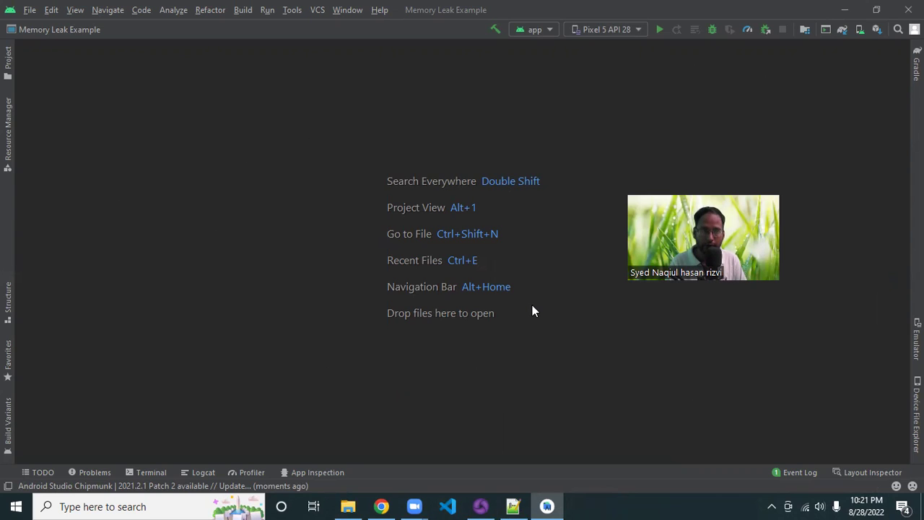
# - Open the virtual device manager and start a new phone device using the Pixel 5 hardware definition
pyautogui.click(857, 31)
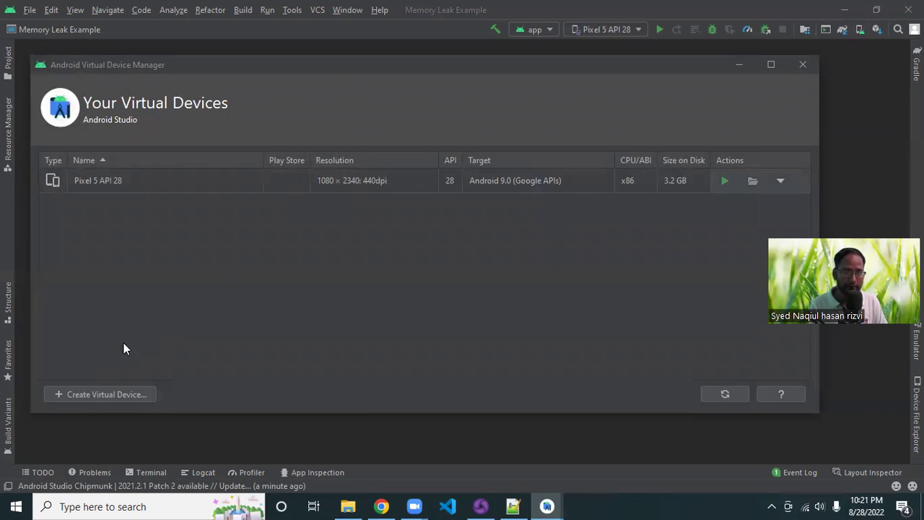
pyautogui.click(112, 394)
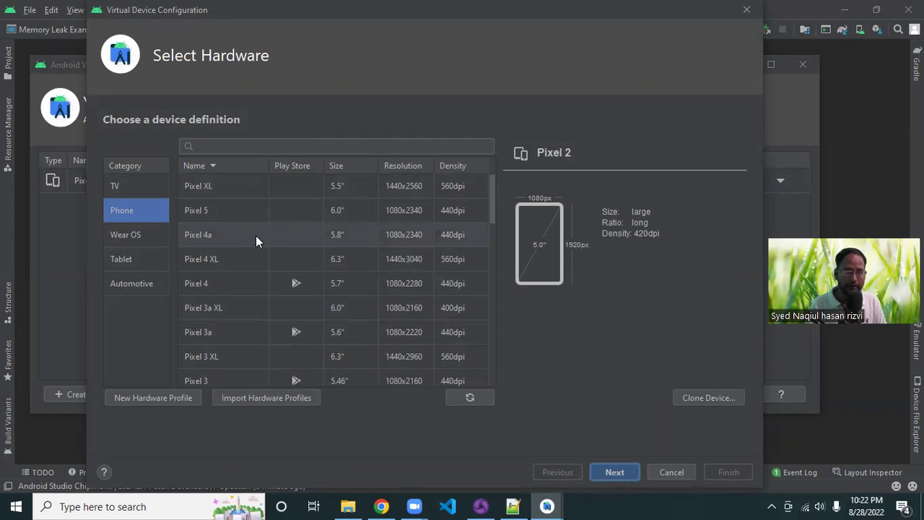
pyautogui.scroll(-3, 254, 233)
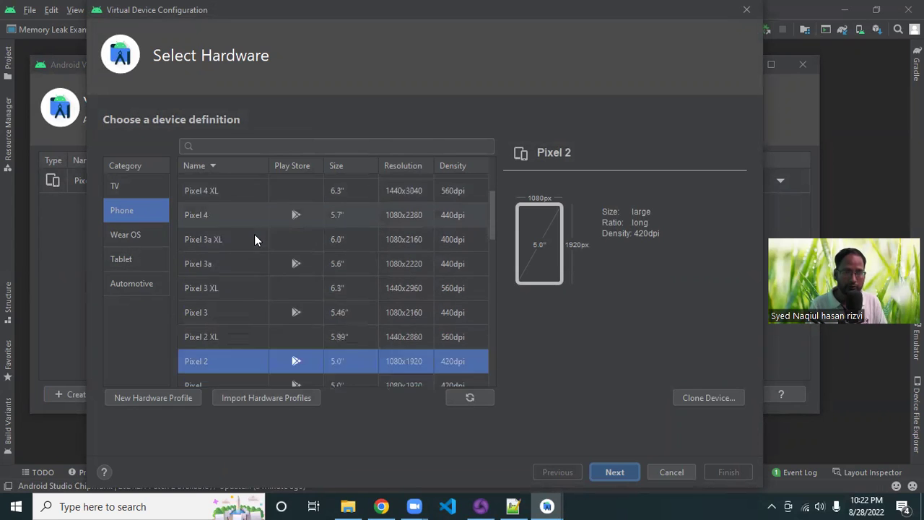
pyautogui.click(220, 184)
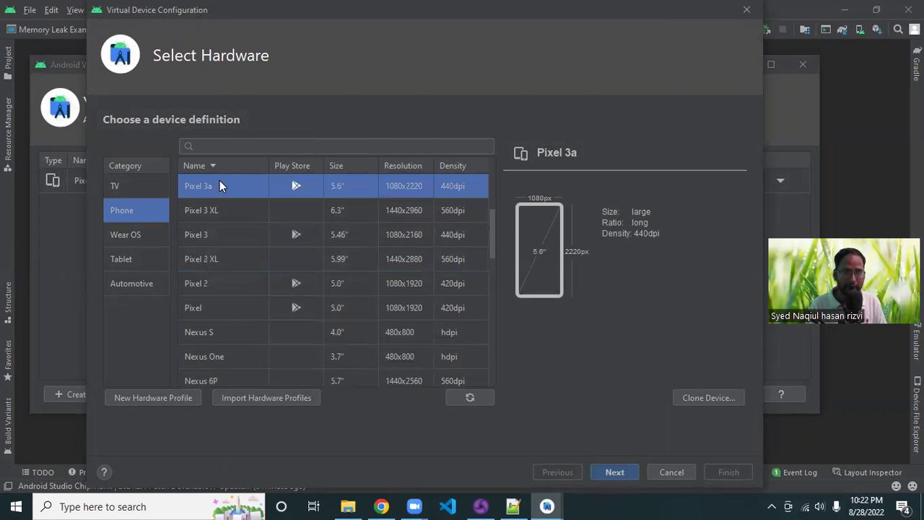
pyautogui.scroll(-8, 208, 237)
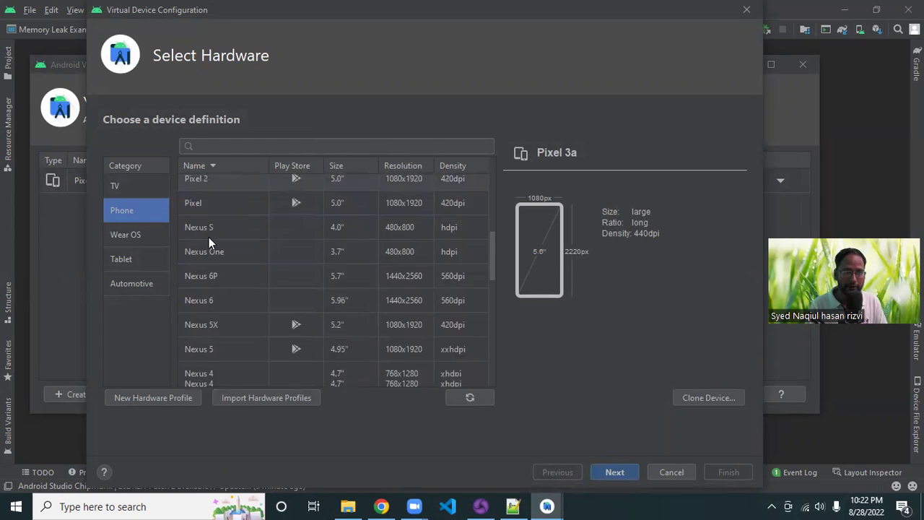
pyautogui.scroll(2, 230, 245)
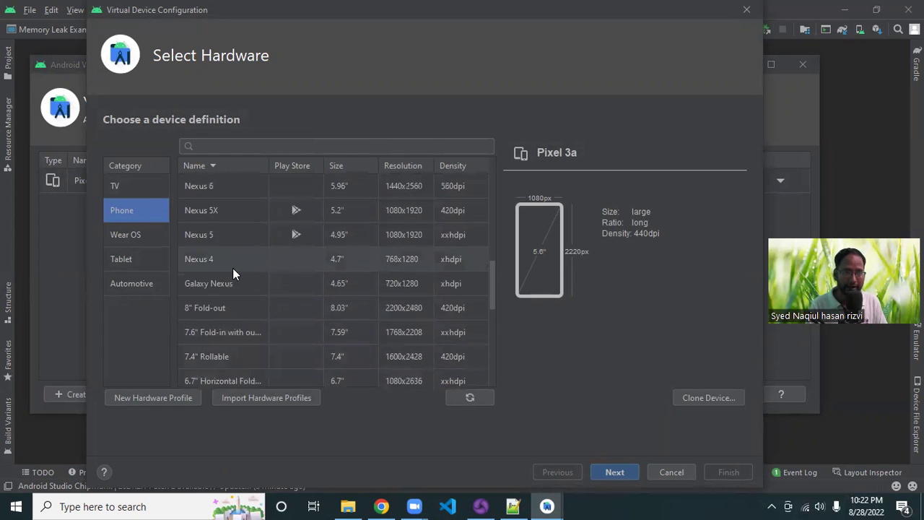
pyautogui.scroll(5, 243, 263)
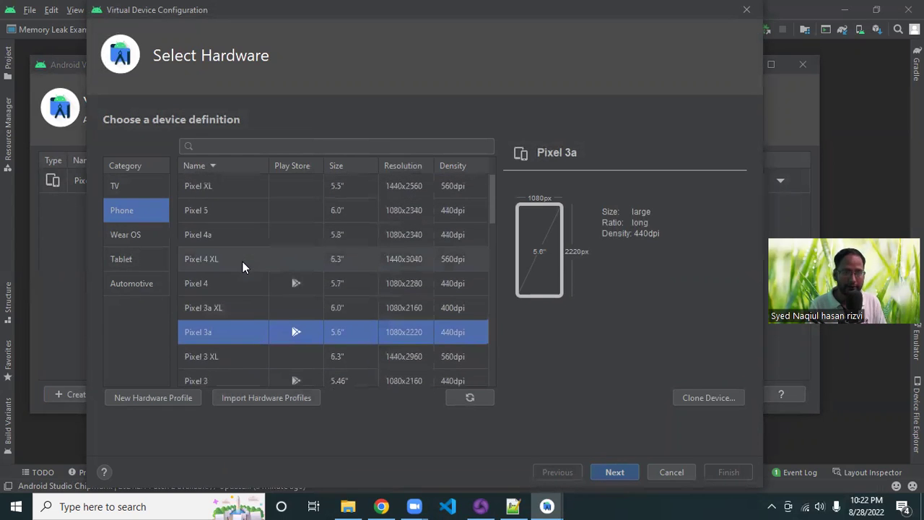
pyautogui.click(218, 208)
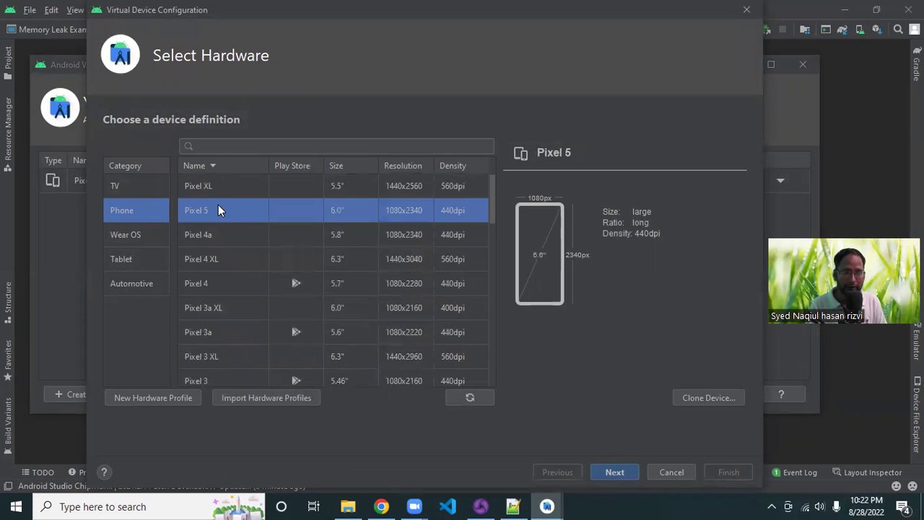
pyautogui.click(613, 472)
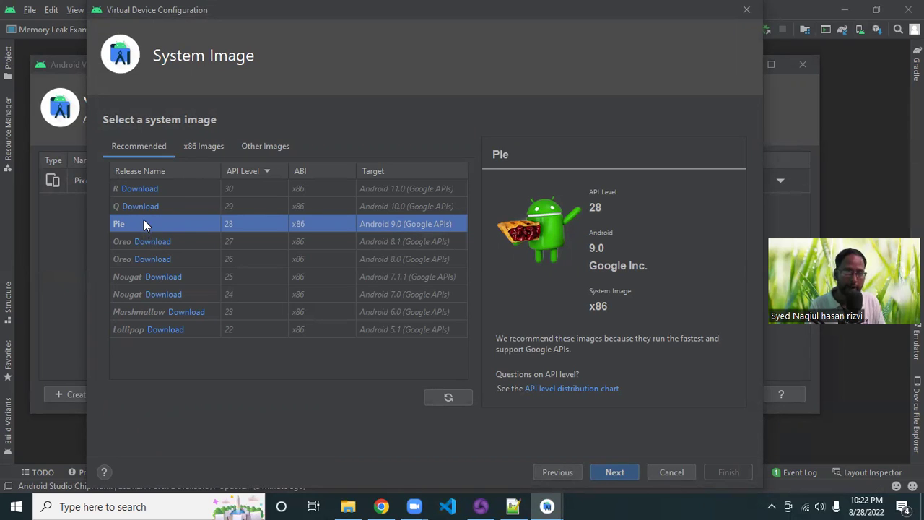
# - Try downloading the Oreo API 27 system image, cancelling the installation and closing the virtual device configuration
pyautogui.click(150, 244)
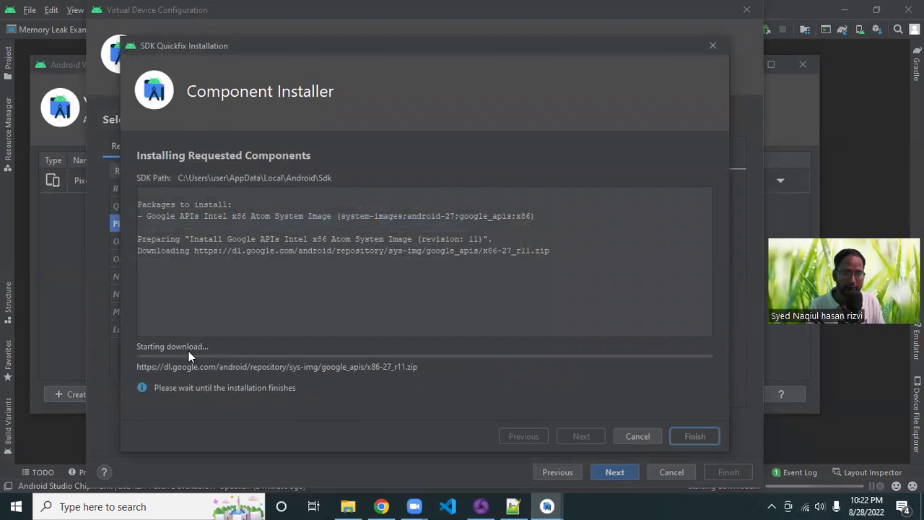
pyautogui.click(630, 433)
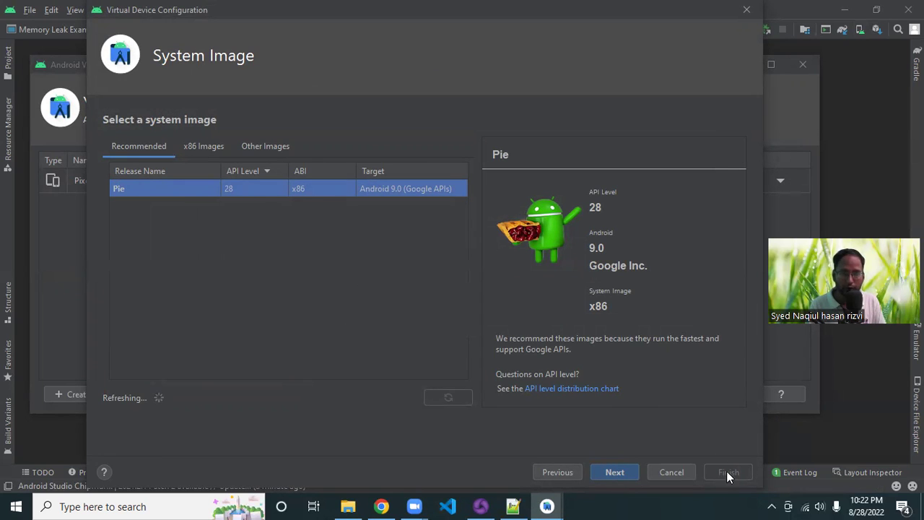
pyautogui.click(747, 11)
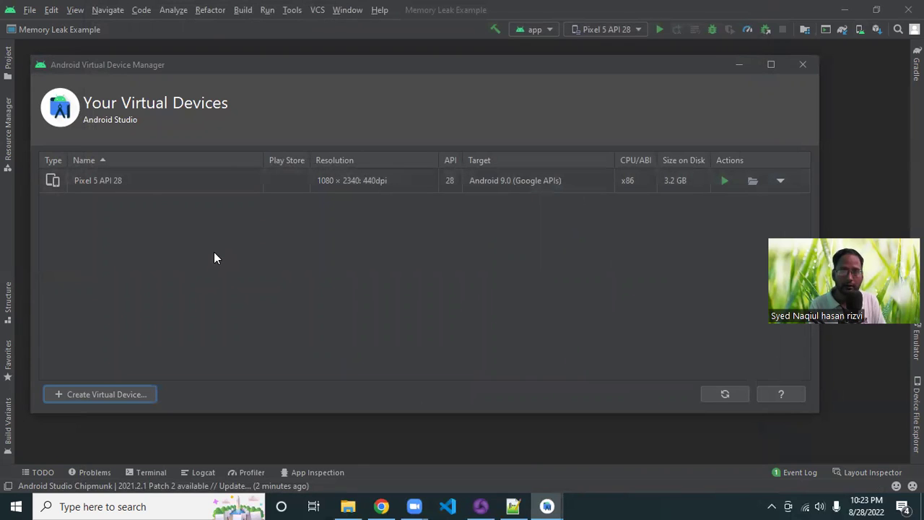
# - Launch the Pixel 5 API 28 virtual device and browse its app drawer before returning to its home screen
pyautogui.click(725, 184)
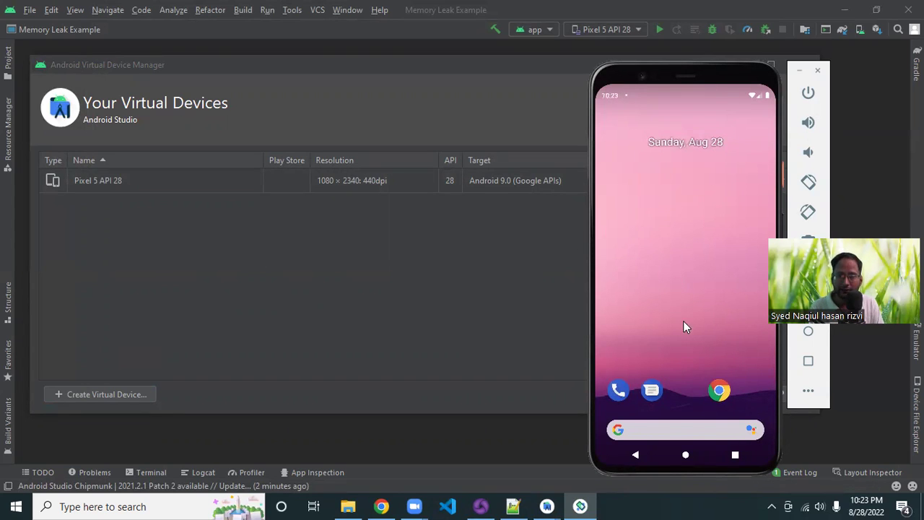
pyautogui.moveTo(687, 337); pyautogui.dragTo(705, 181)
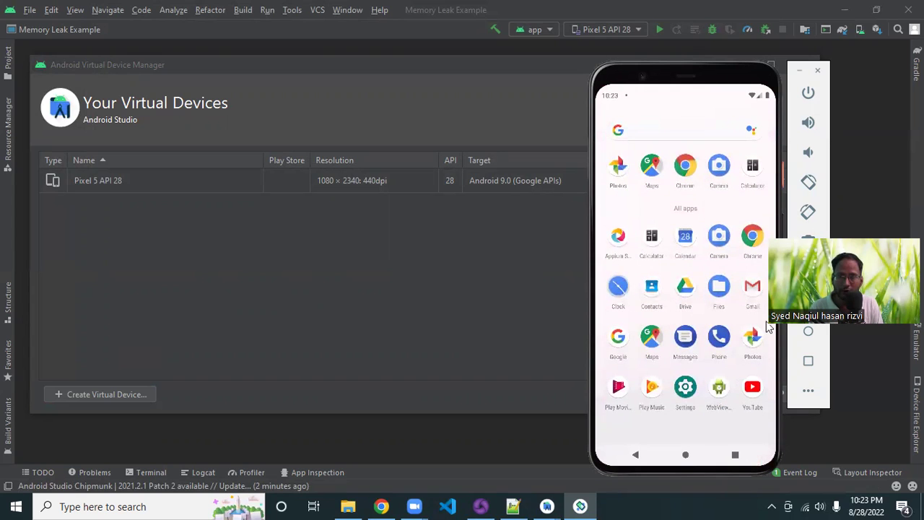
pyautogui.click(736, 455)
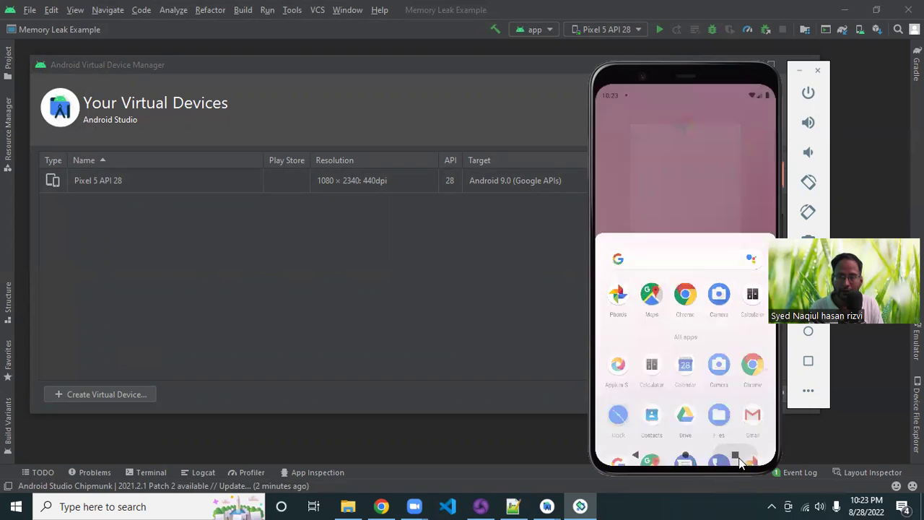
pyautogui.moveTo(683, 311); pyautogui.dragTo(734, 67)
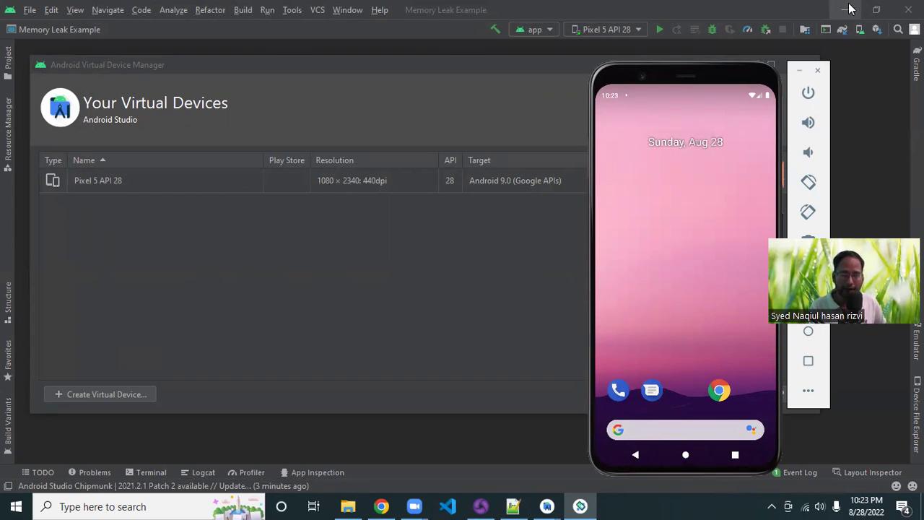
# - Switch to the Notepad++ installation guide and review the system environment variable entries, from the Tool path to JAVA HOME
pyautogui.click(512, 506)
pyautogui.click(351, 352)
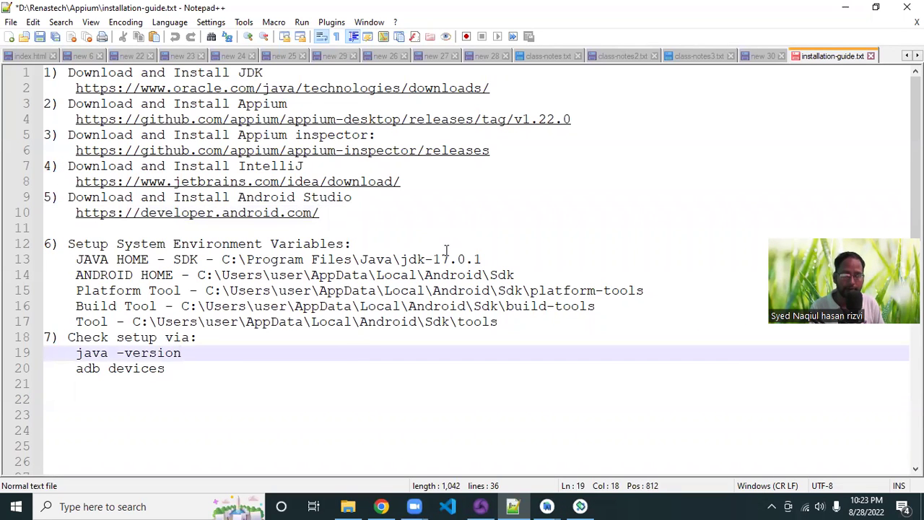
pyautogui.click(544, 325)
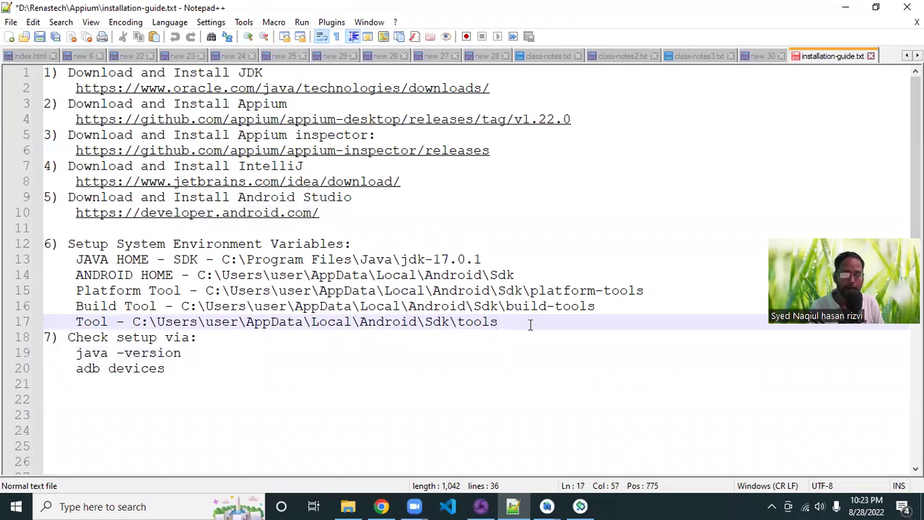
pyautogui.click(502, 259)
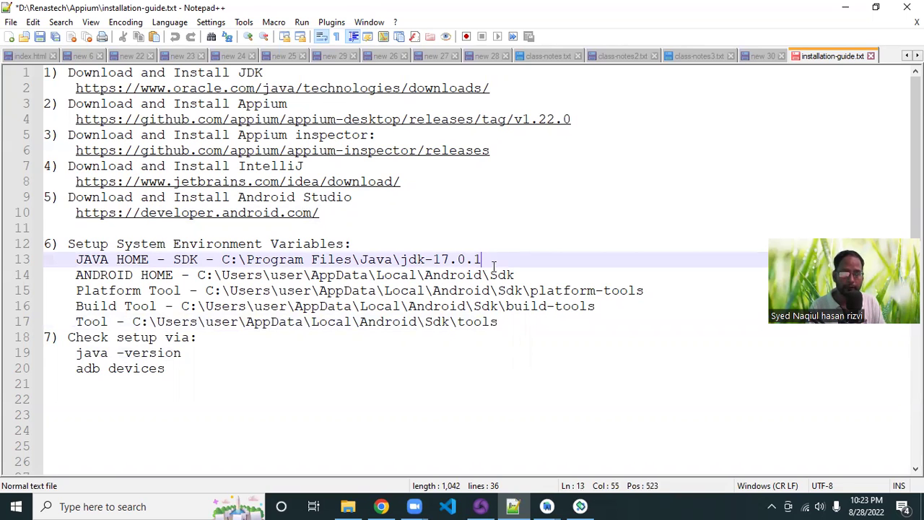
# - Search Windows for "envir" and open the Environment Variables dialog from System Properties
pyautogui.click(130, 506)
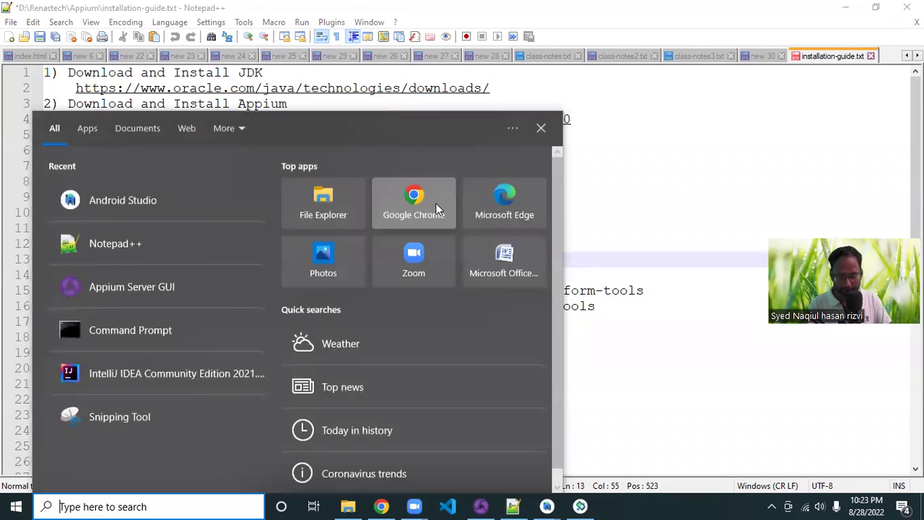
pyautogui.write('envir')
pyautogui.press('Return')
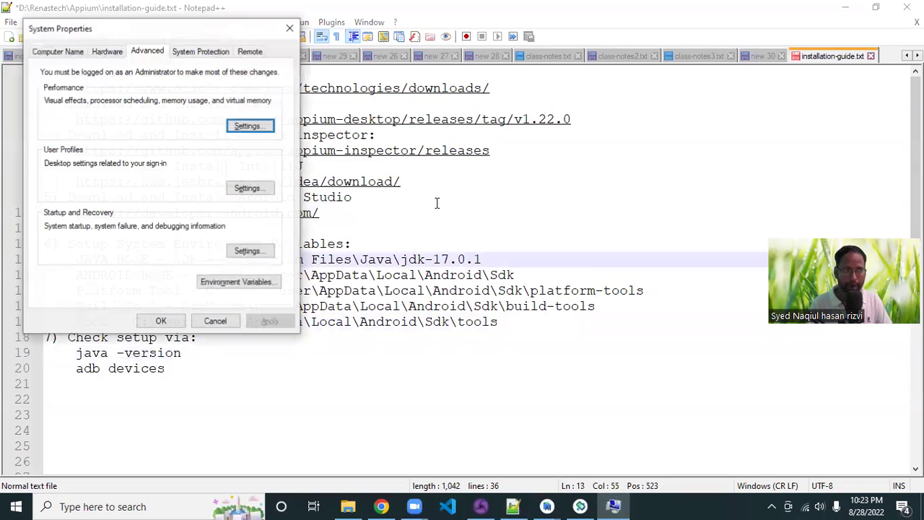
pyautogui.click(266, 282)
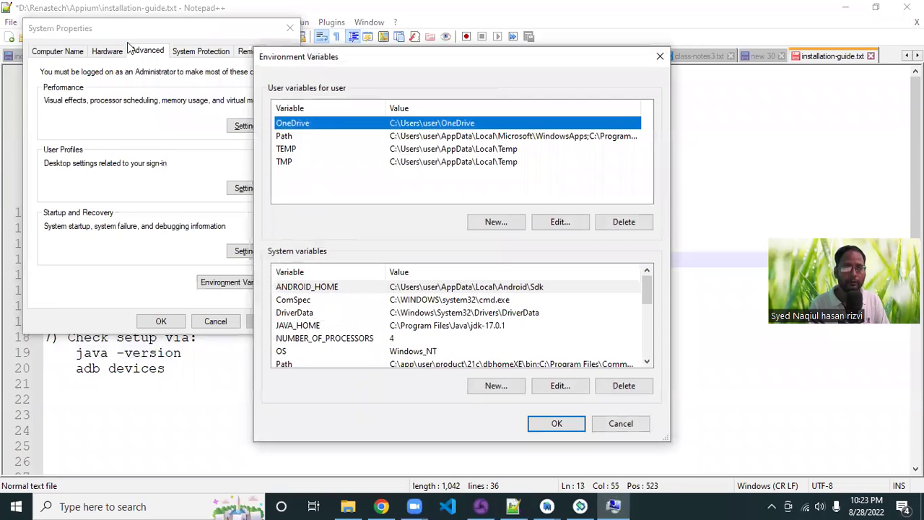
pyautogui.click(105, 31)
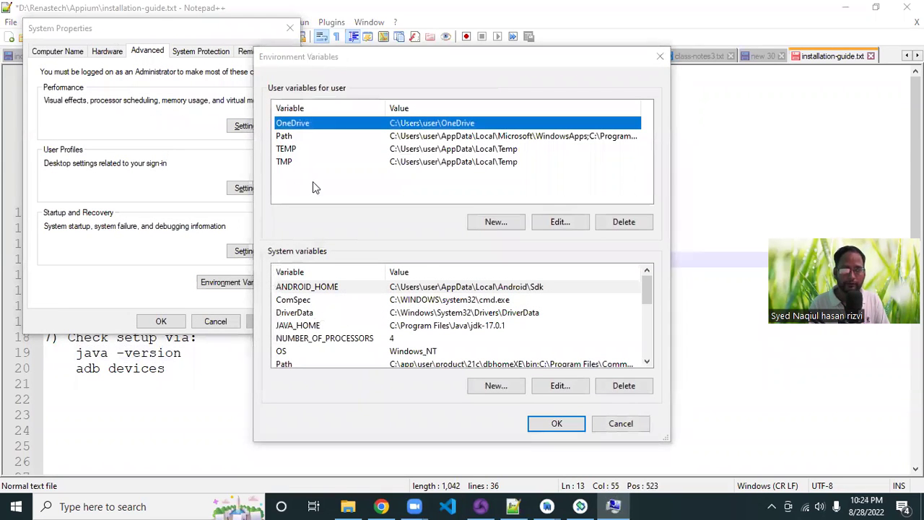
# - Start a new system variable named ANDROID_HOME
pyautogui.click(397, 287)
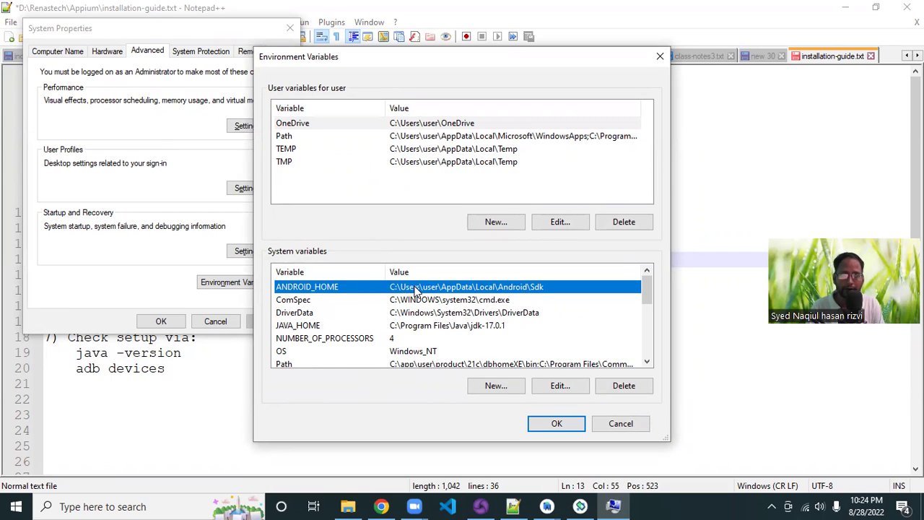
pyautogui.click(510, 390)
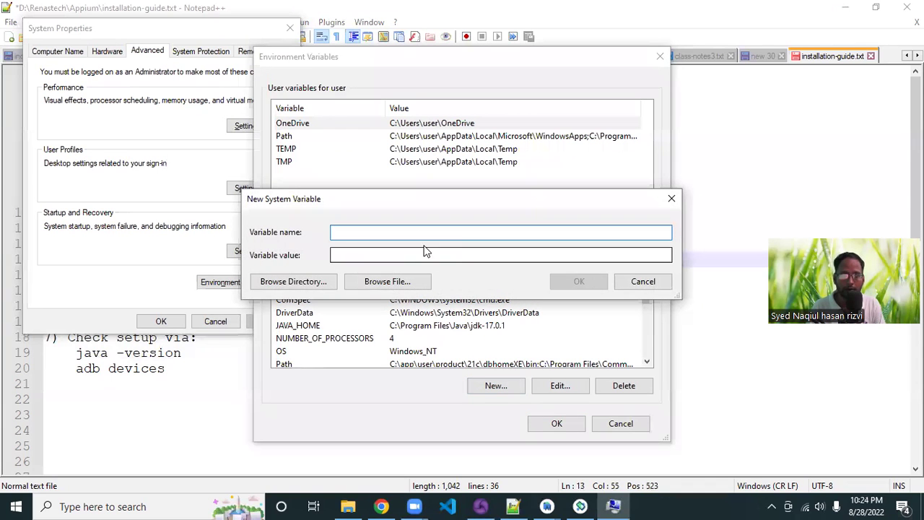
pyautogui.write('ANDROI')
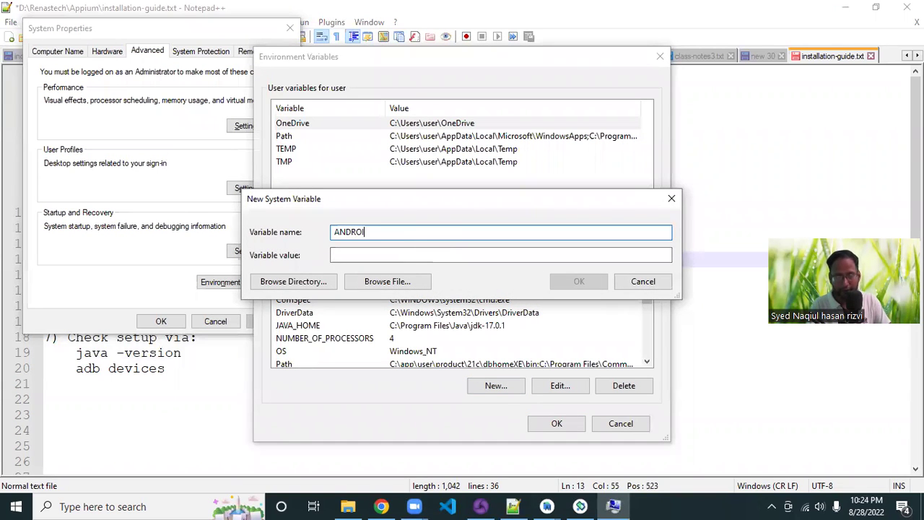
pyautogui.write('D_HO')
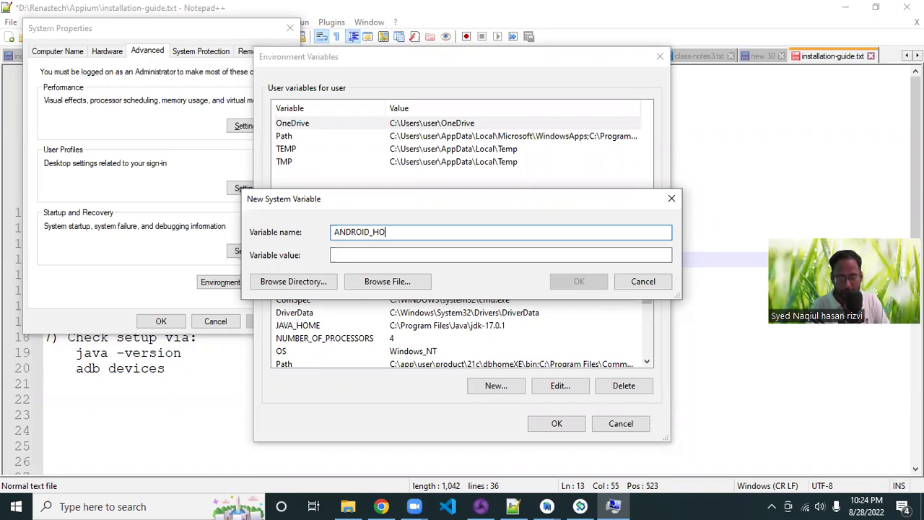
# - Copy C:\Program Files\Java\jdk-17.0.1 from the guide into the new variable's value, and close the variable dialog without saving
pyautogui.hotkey('alt', 'Tab')
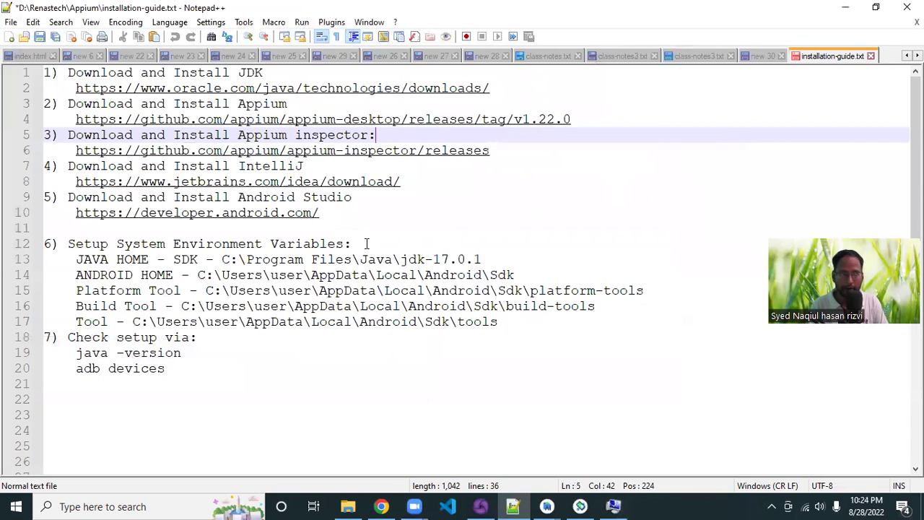
pyautogui.click(224, 258)
pyautogui.moveTo(224, 258); pyautogui.dragTo(489, 258)
pyautogui.hotkey('ctrl', 'c')
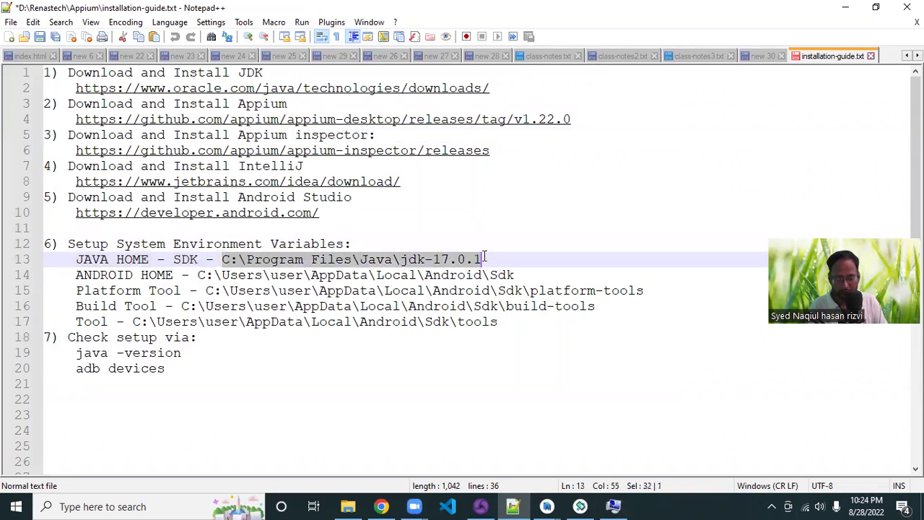
pyautogui.hotkey('alt', 'Tab')
pyautogui.click(430, 254)
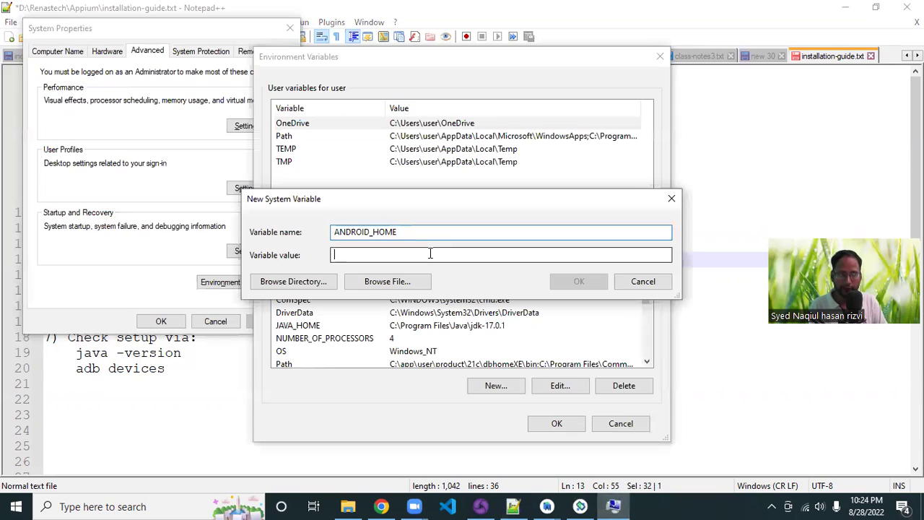
pyautogui.hotkey('ctrl', 'v')
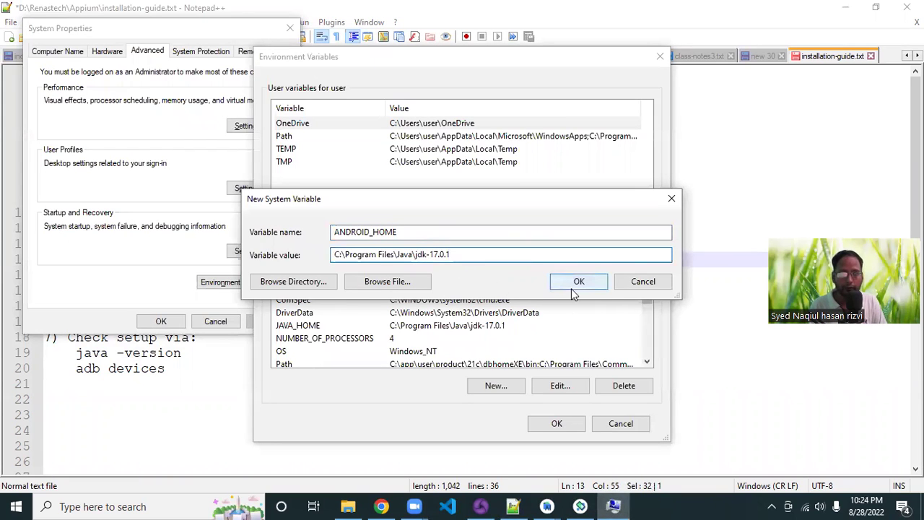
pyautogui.click(671, 198)
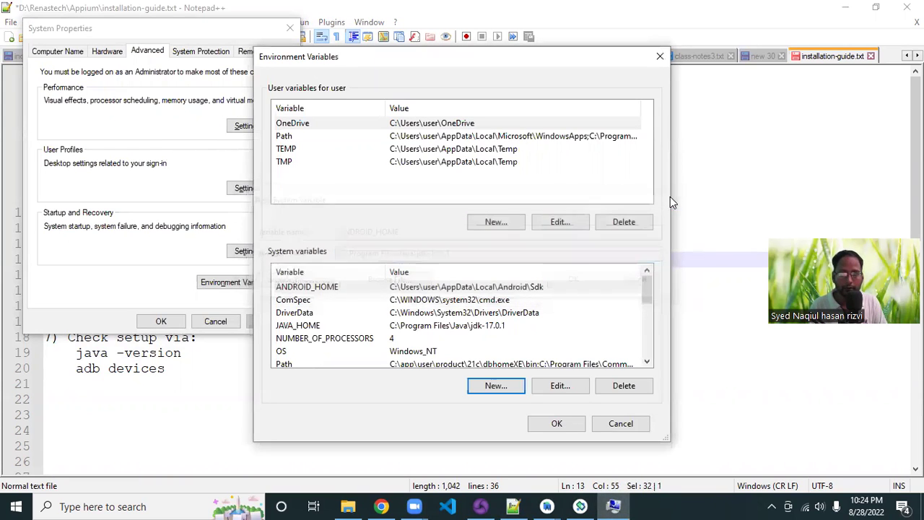
# - Review the existing ANDROID_HOME and JAVA_HOME system variables and their paths
pyautogui.click(339, 289)
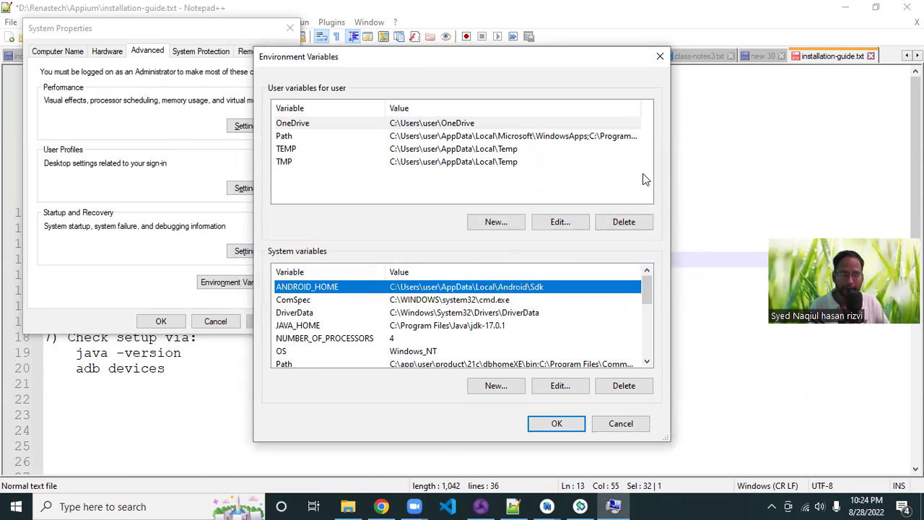
pyautogui.click(444, 326)
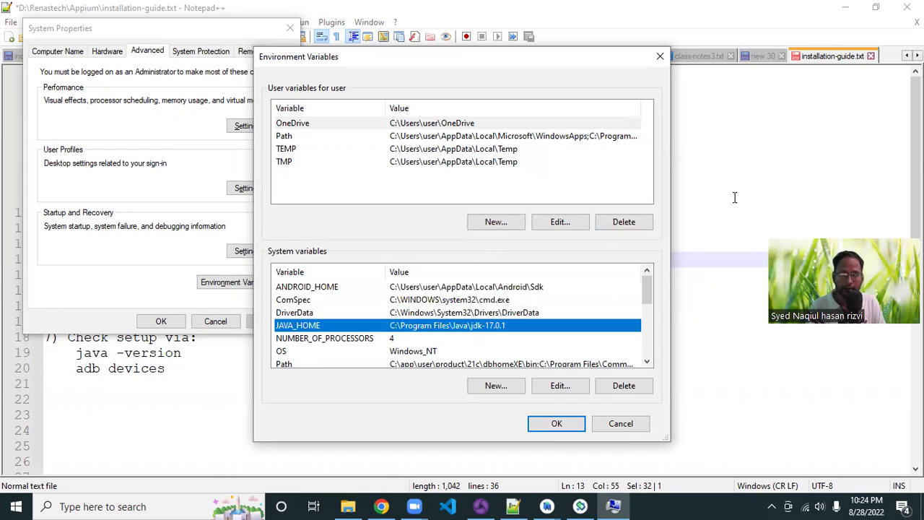
pyautogui.click(538, 287)
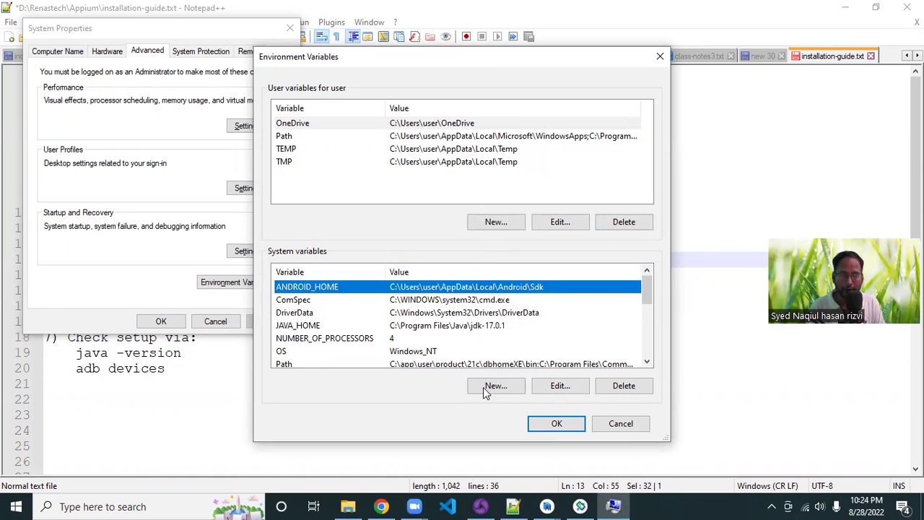
# - Fill in a new system variable JAVA_HOME with C:\Program Files\Java\jdk-17.0.1 copied from the guide, and close its dialog without saving
pyautogui.click(483, 387)
pyautogui.write('JAVA_HOME')
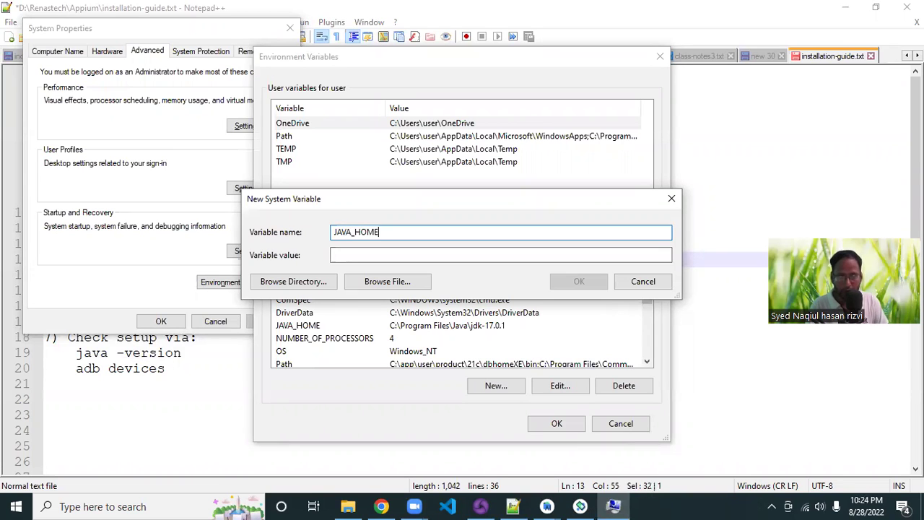
pyautogui.click(747, 167)
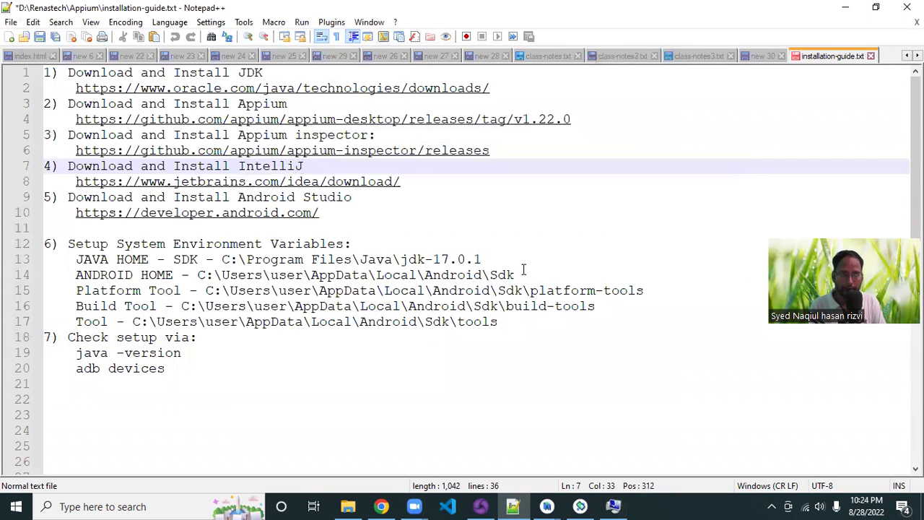
pyautogui.moveTo(489, 258); pyautogui.dragTo(222, 259)
pyautogui.hotkey('ctrl', 'c')
pyautogui.click(614, 506)
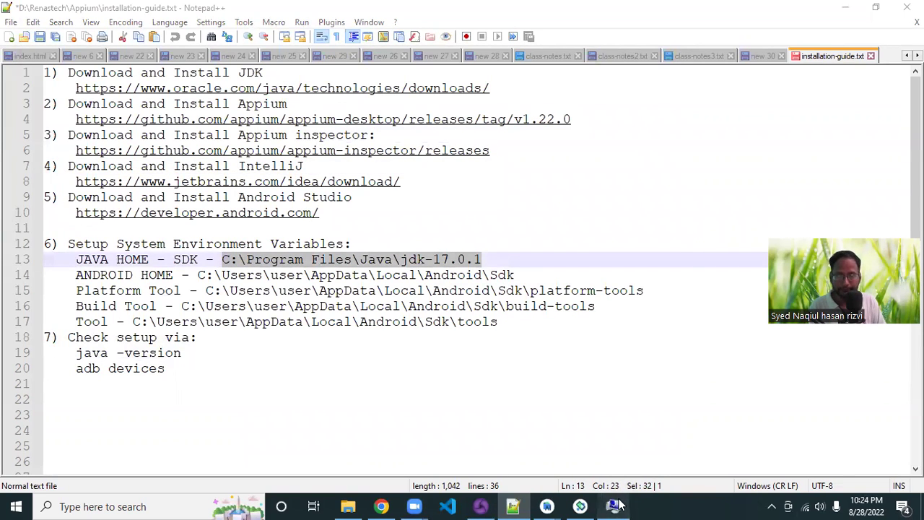
pyautogui.click(475, 254)
pyautogui.hotkey('ctrl', 'v')
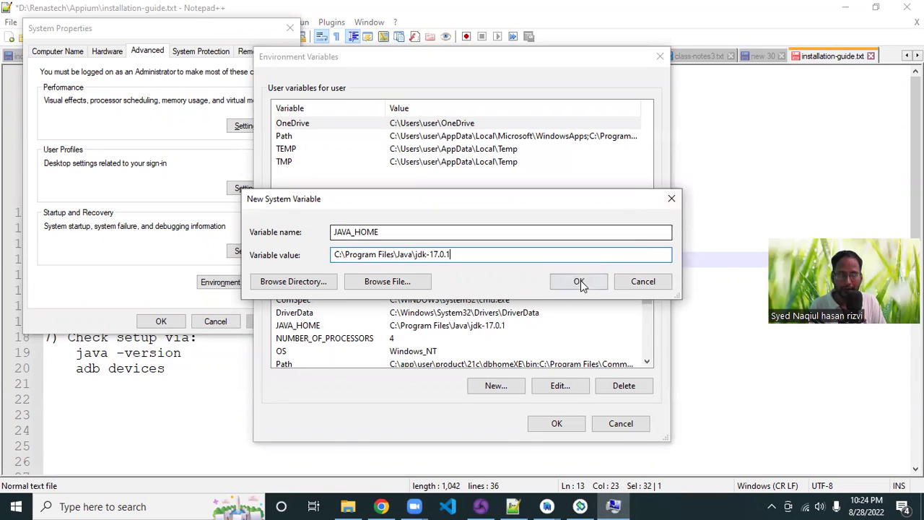
pyautogui.click(670, 198)
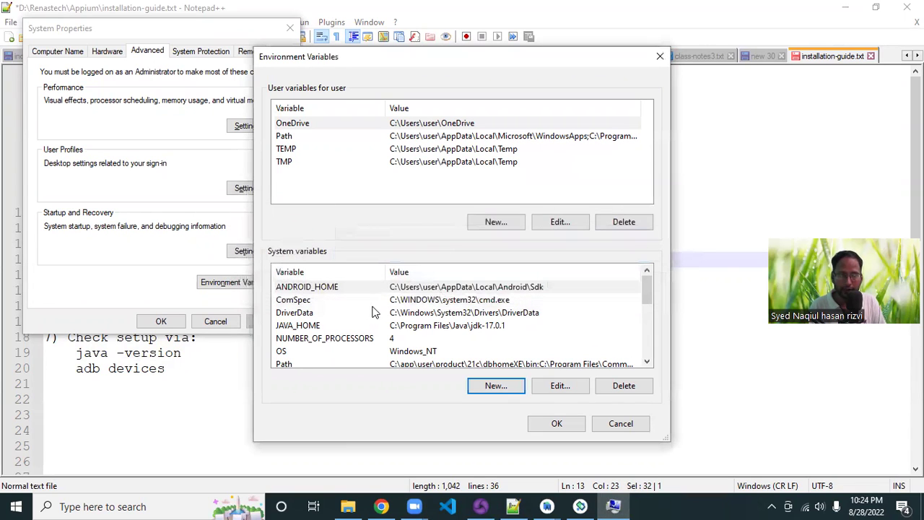
# - Review the Platform Tool, Build Tool and Tool paths in the environment variables section of the installation guide
pyautogui.click(720, 184)
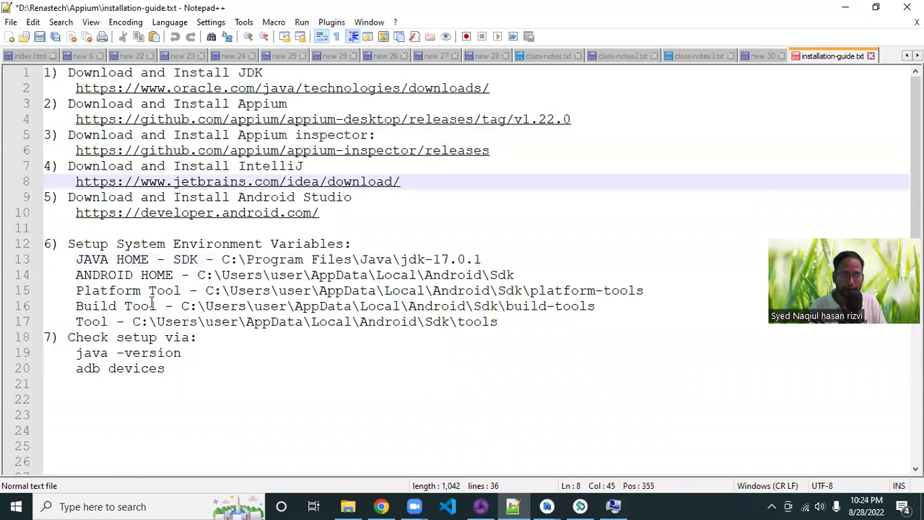
pyautogui.moveTo(205, 290); pyautogui.dragTo(649, 288)
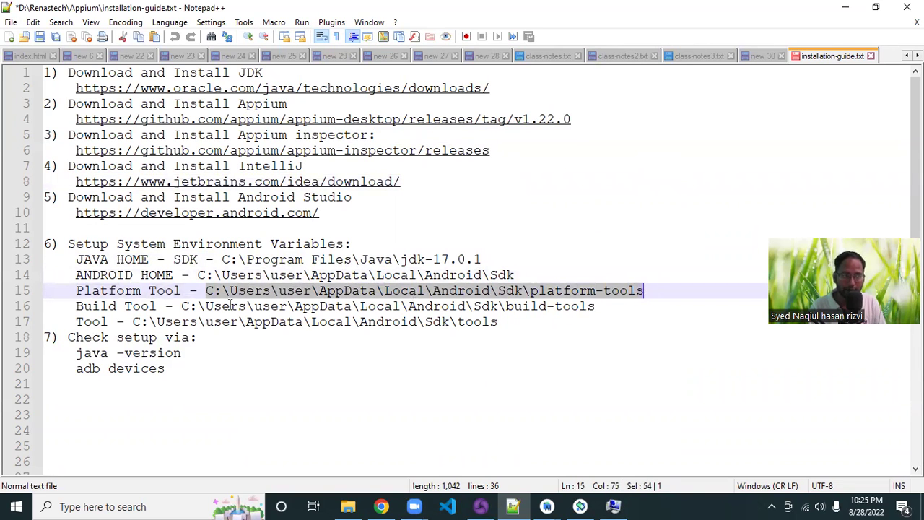
pyautogui.click(181, 306)
pyautogui.moveTo(503, 323); pyautogui.dragTo(71, 291)
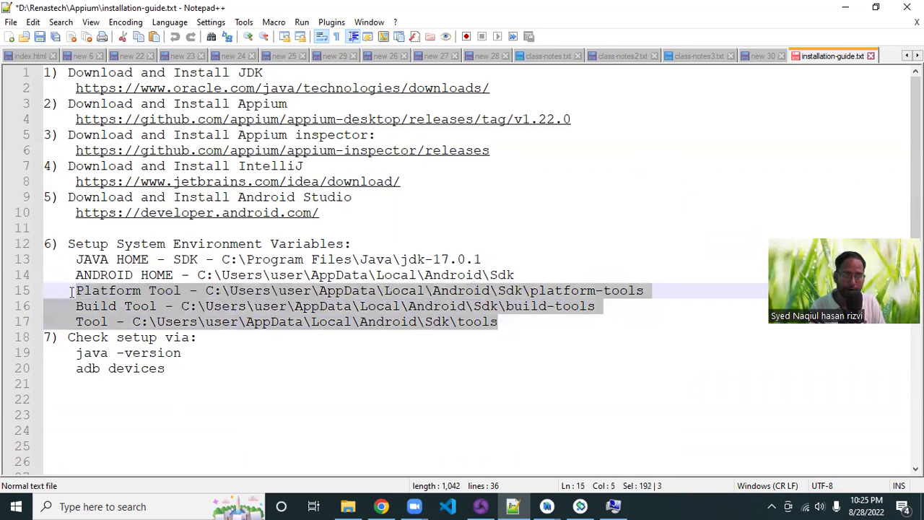
pyautogui.click(523, 325)
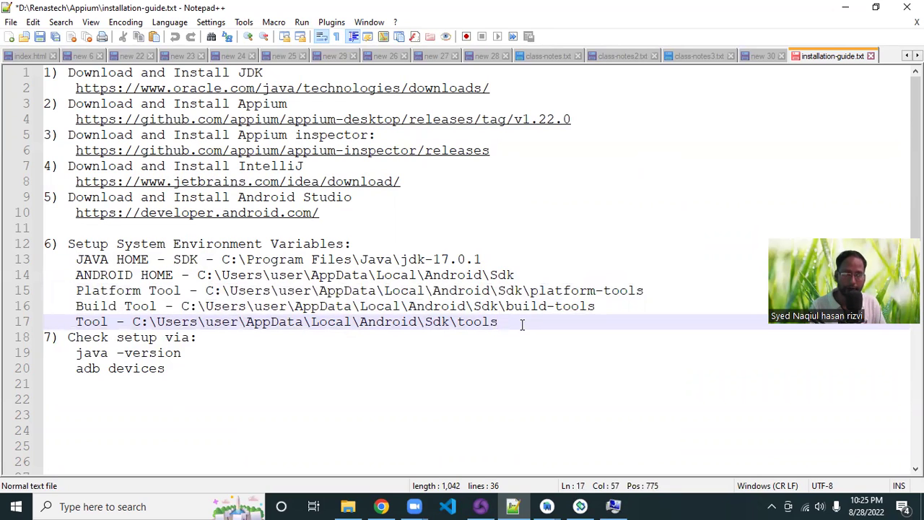
pyautogui.moveTo(207, 290); pyautogui.dragTo(530, 290)
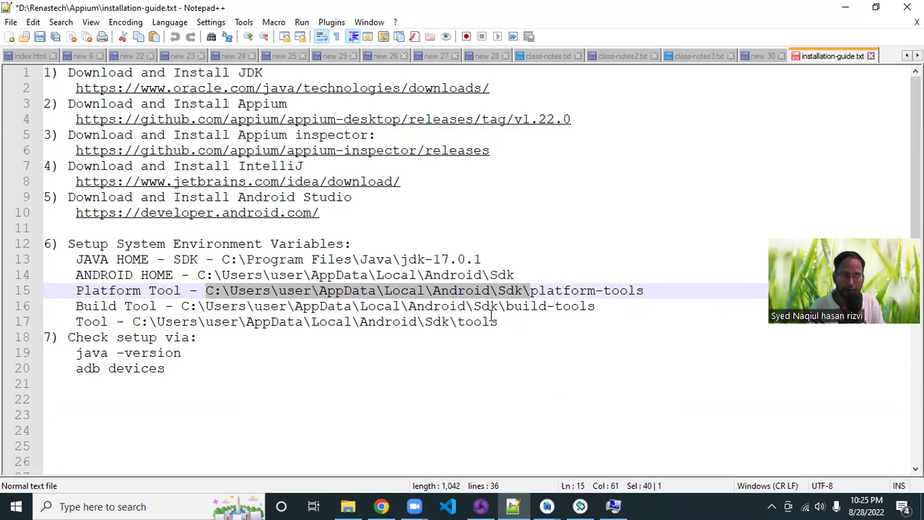
pyautogui.press('Down')
pyautogui.press('Down')
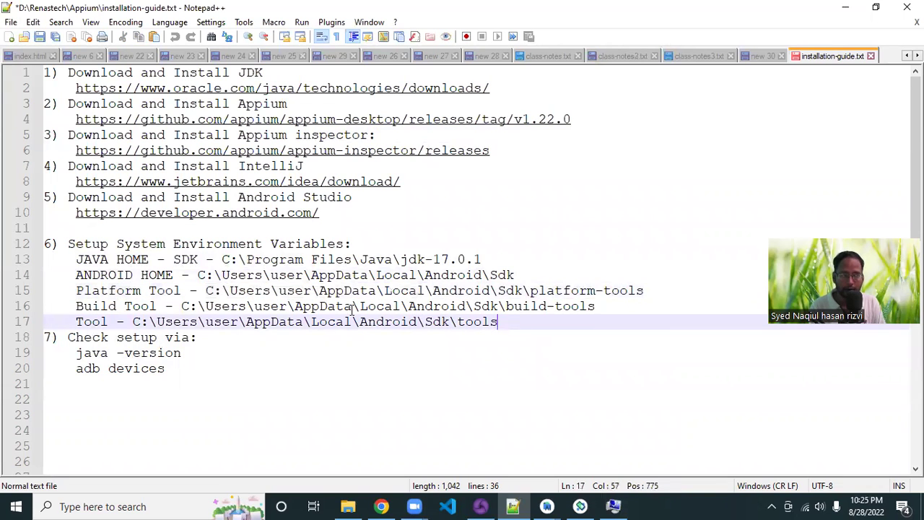
# - Return to the Environment Variables dialog and open the system Path variable for editing
pyautogui.click(612, 506)
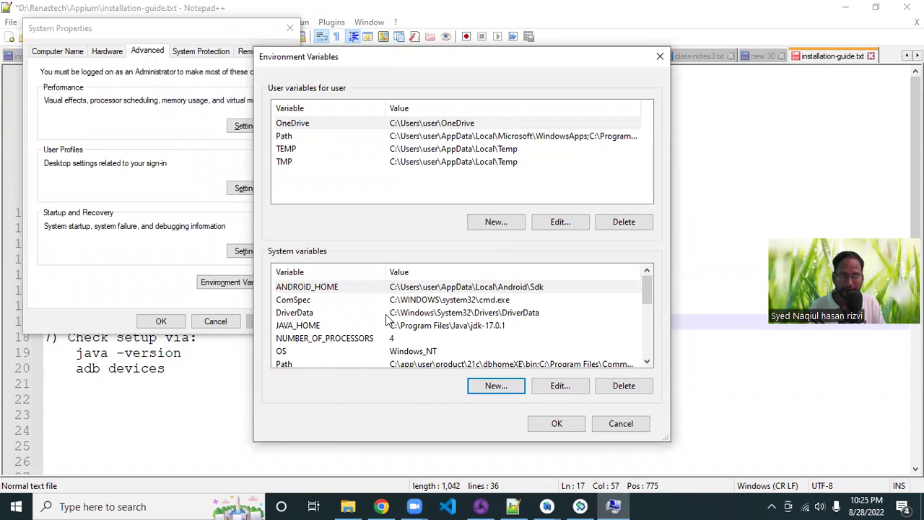
pyautogui.scroll(-1, 386, 319)
pyautogui.click(416, 327)
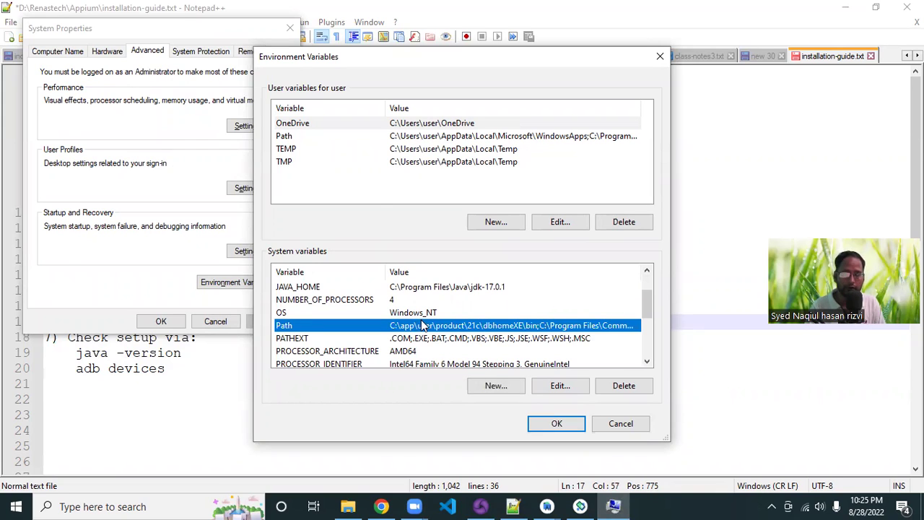
pyautogui.click(573, 387)
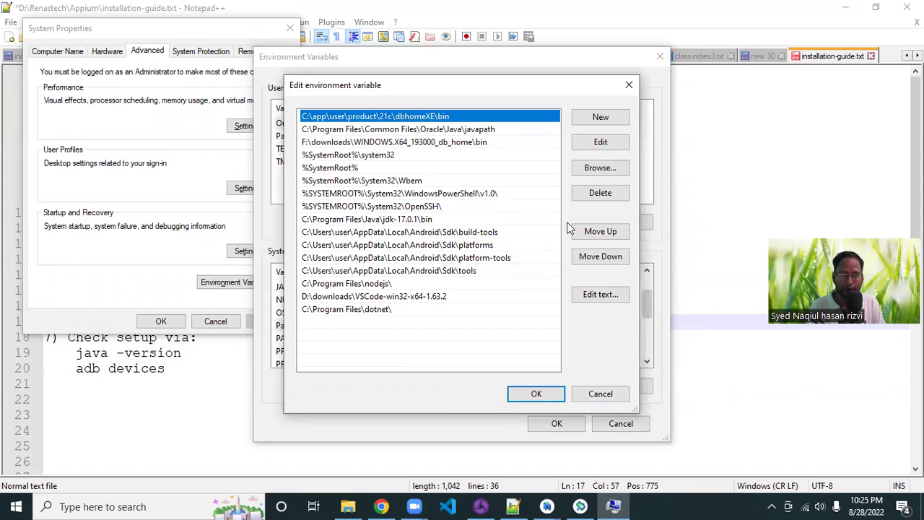
# - Check the guide's platform-tools, build-tools and tools paths, and return to the open Path entries
pyautogui.click(725, 168)
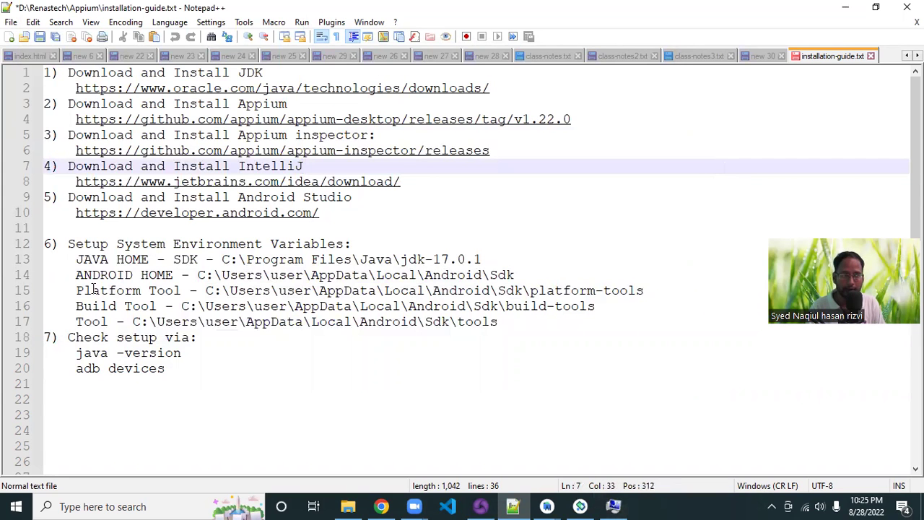
pyautogui.moveTo(206, 290); pyautogui.dragTo(644, 290)
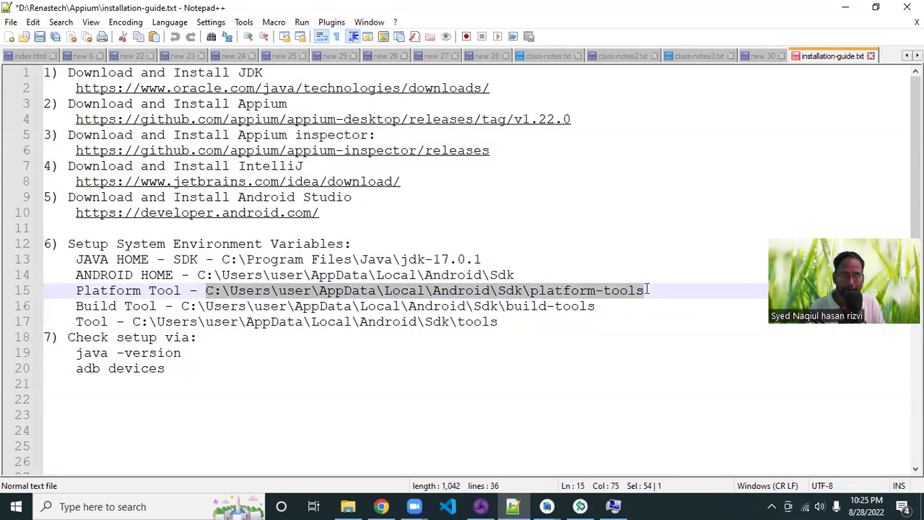
pyautogui.moveTo(180, 305); pyautogui.dragTo(595, 306)
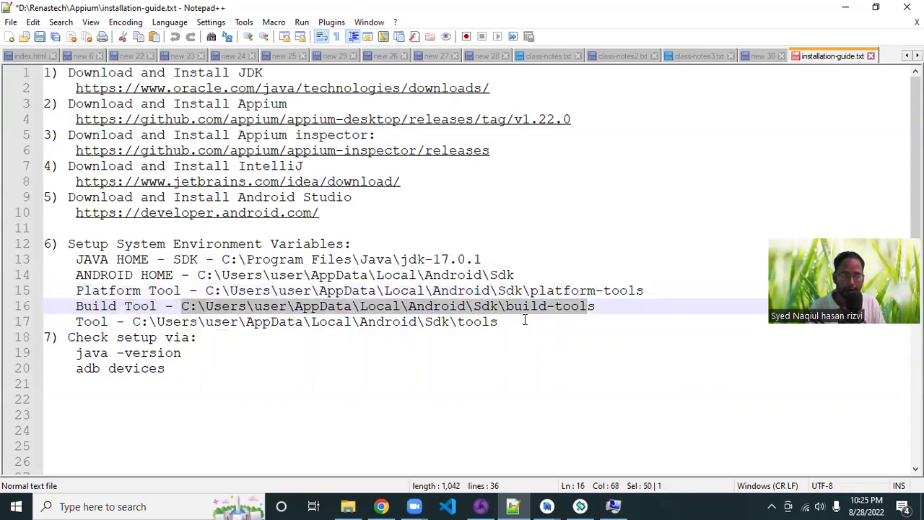
pyautogui.moveTo(498, 321); pyautogui.dragTo(230, 292)
pyautogui.click(613, 506)
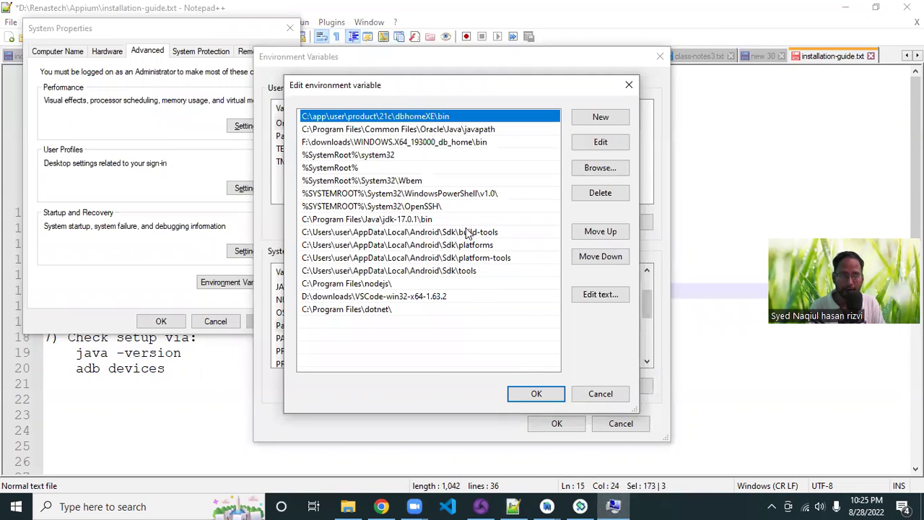
# - Examine the Android Sdk build-tools, platforms, platform-tools and tools entries in the system Path variable
pyautogui.click(468, 231)
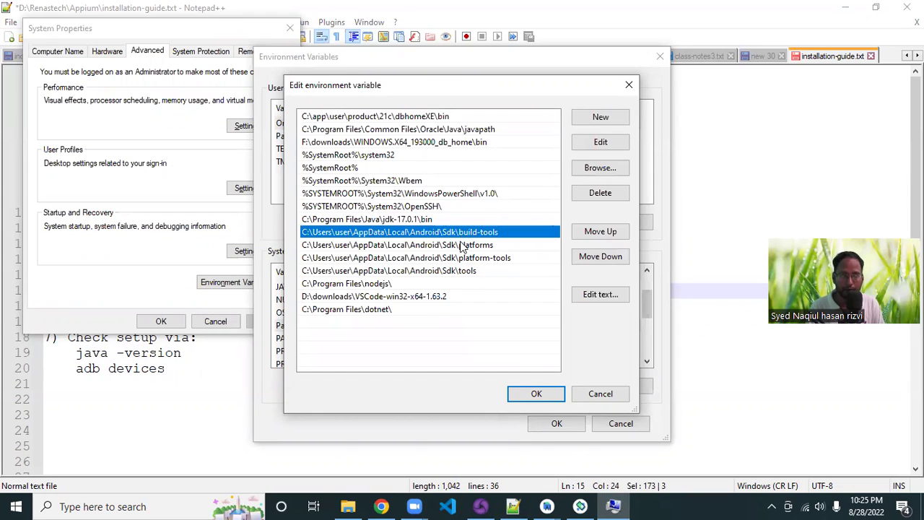
pyautogui.click(464, 245)
pyautogui.click(468, 258)
pyautogui.click(464, 269)
pyautogui.click(467, 259)
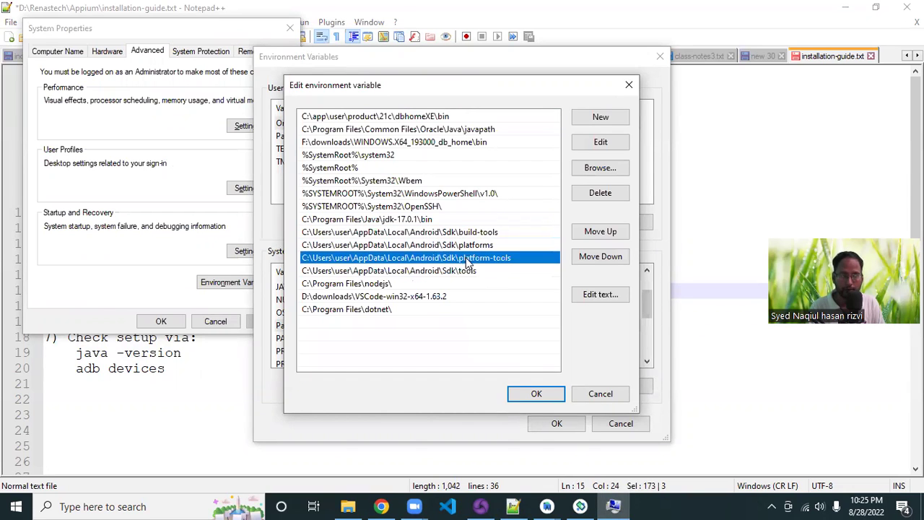
pyautogui.click(469, 233)
pyautogui.click(470, 259)
pyautogui.click(469, 274)
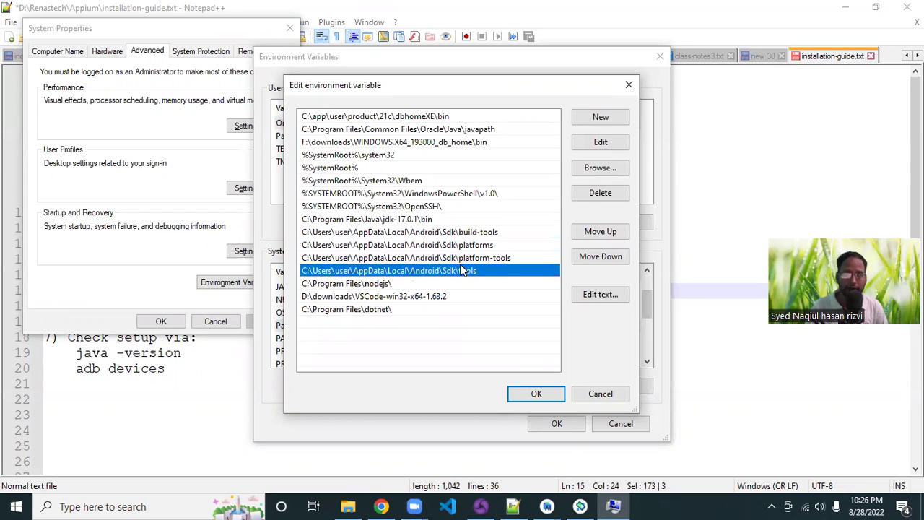
# - Go through the Path entries from the JDK bin folder to Sdk\tools, and close the variable and system dialogs without saving
pyautogui.click(441, 220)
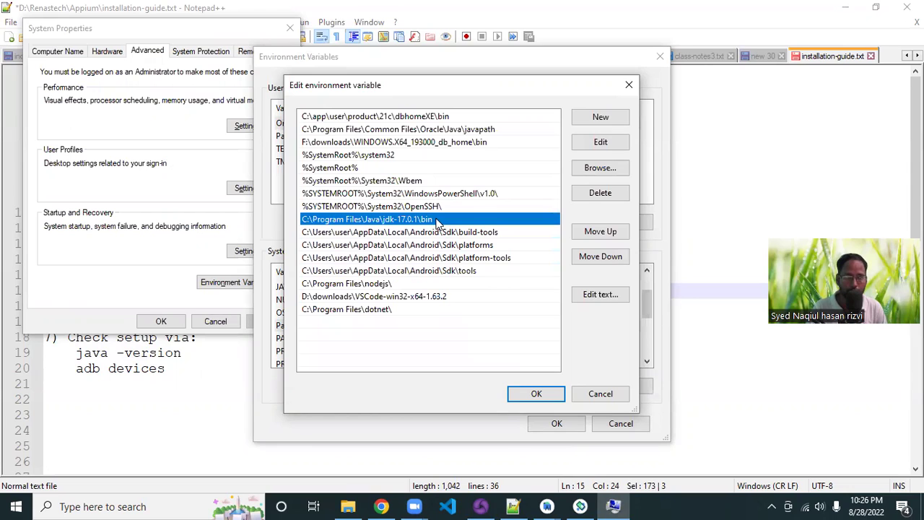
pyautogui.click(447, 232)
pyautogui.click(447, 245)
pyautogui.click(448, 257)
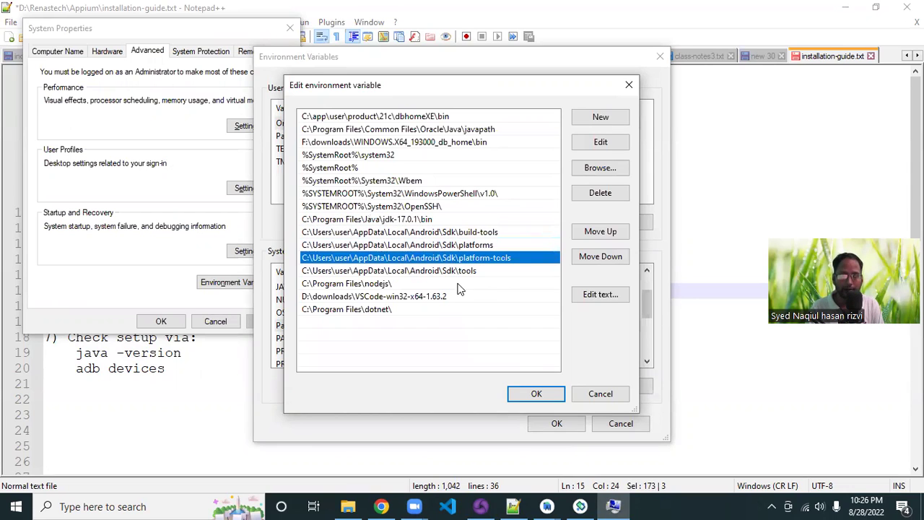
pyautogui.click(460, 271)
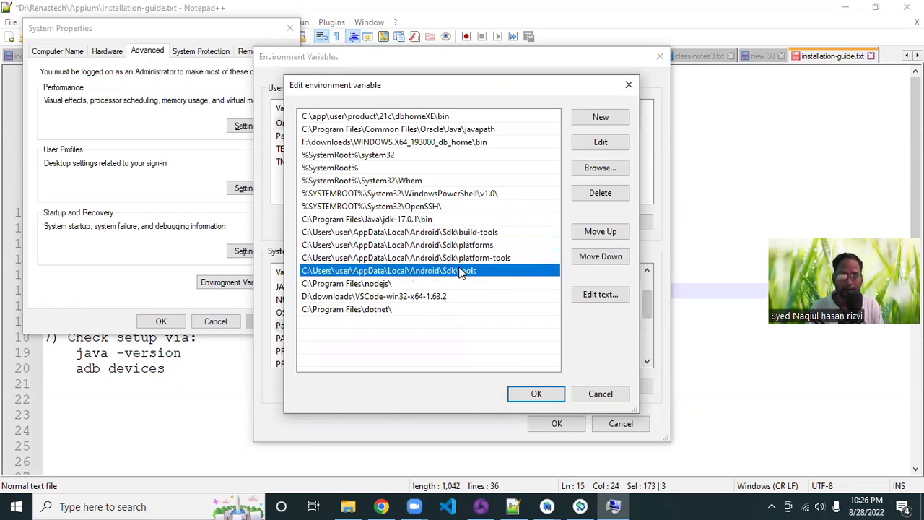
pyautogui.click(588, 404)
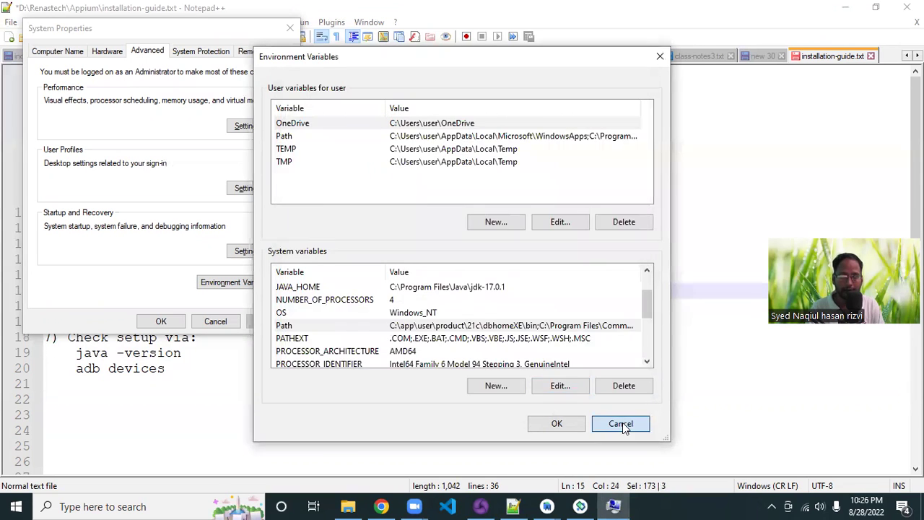
pyautogui.click(620, 423)
pyautogui.click(236, 323)
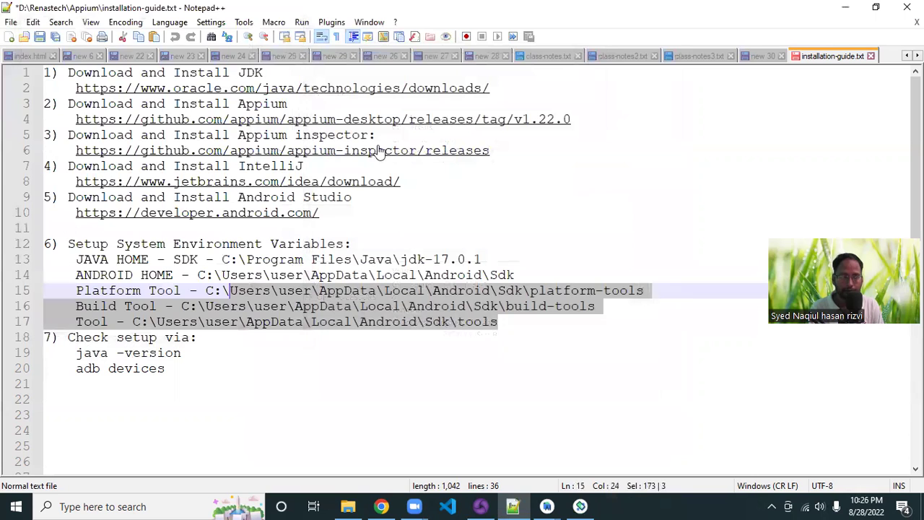
# - Review the guide's complete Setup System Environment Variables section
pyautogui.click(523, 322)
pyautogui.moveTo(523, 323); pyautogui.dragTo(19, 249)
pyautogui.click(513, 320)
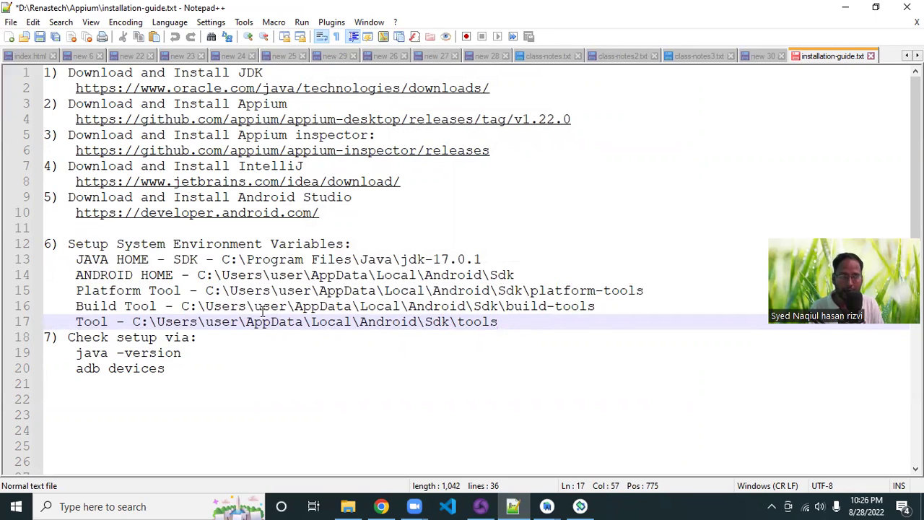
# - Switch to Appium, open its server configurations, and check the ANDROID_HOME and JAVA_HOME paths
pyautogui.click(483, 505)
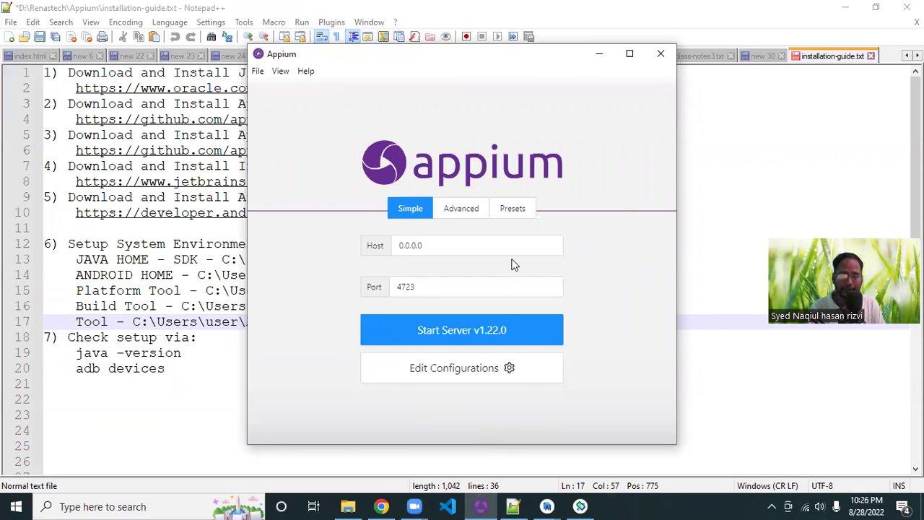
pyautogui.click(434, 375)
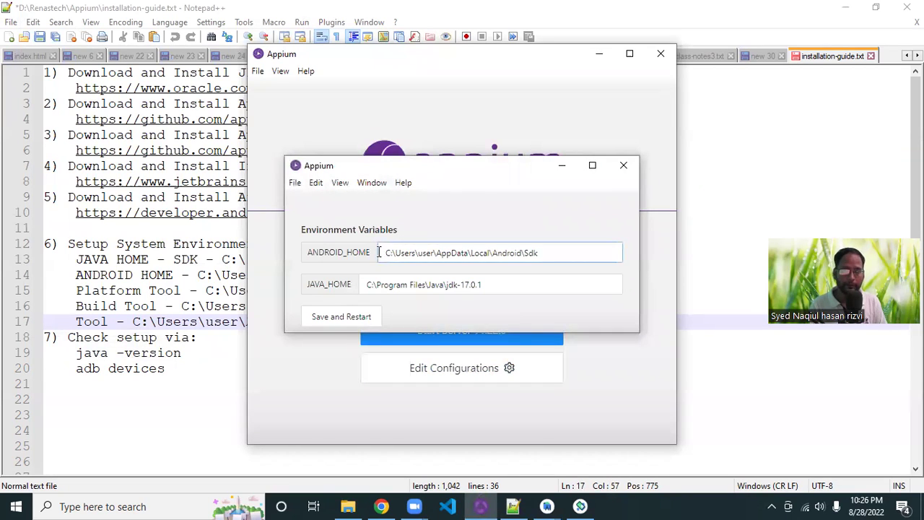
pyautogui.click(571, 253)
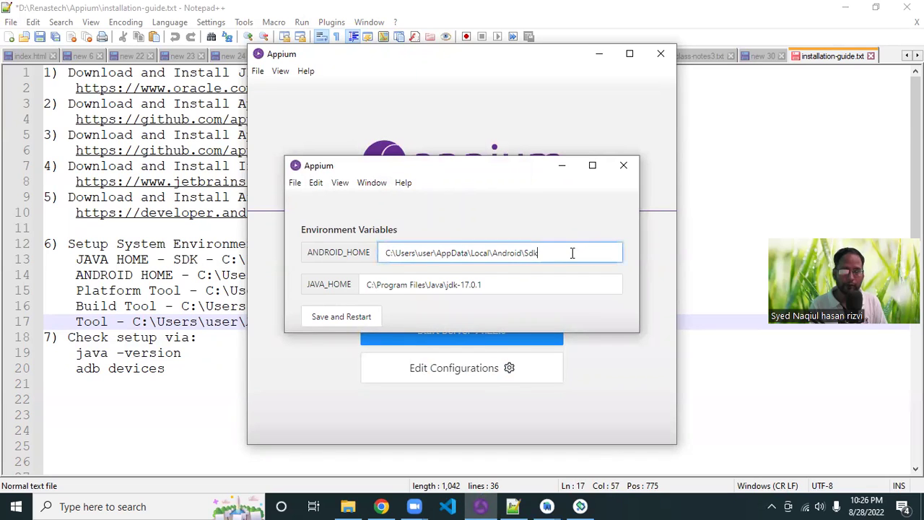
pyautogui.moveTo(572, 253); pyautogui.dragTo(374, 248)
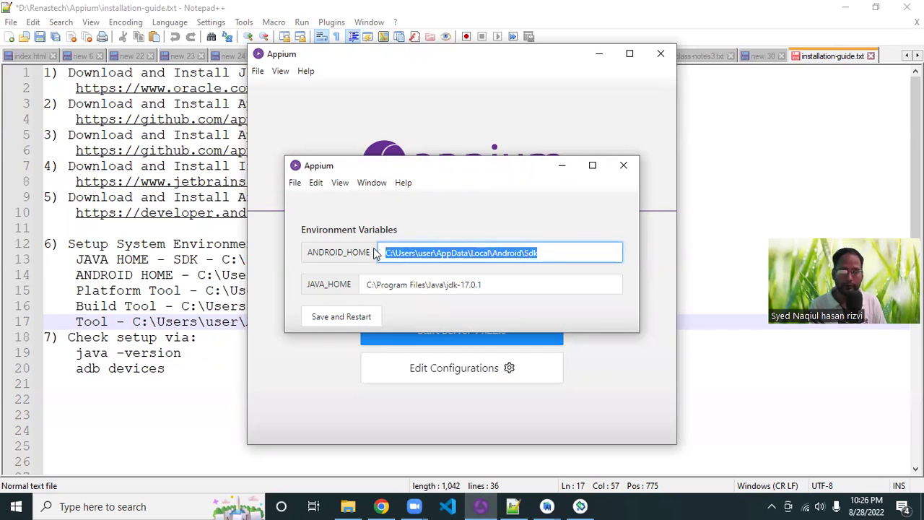
pyautogui.click(501, 285)
pyautogui.moveTo(513, 281); pyautogui.dragTo(367, 280)
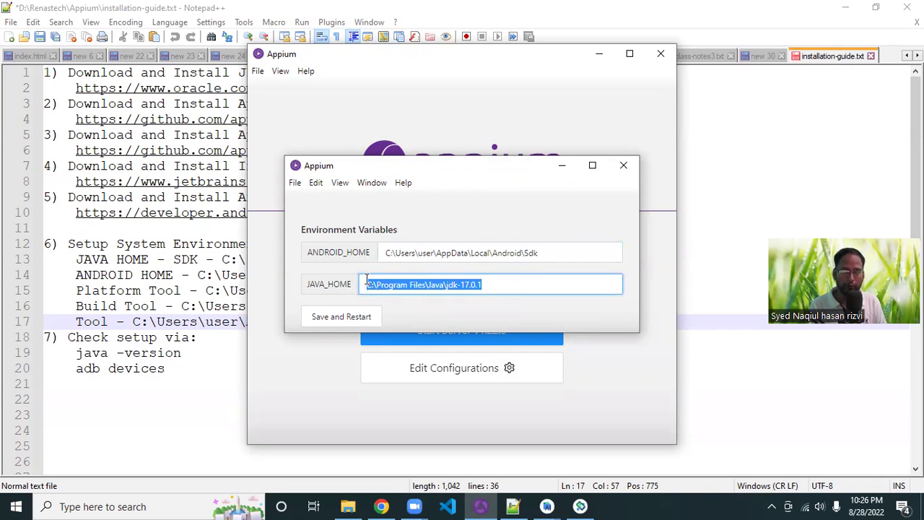
pyautogui.click(516, 276)
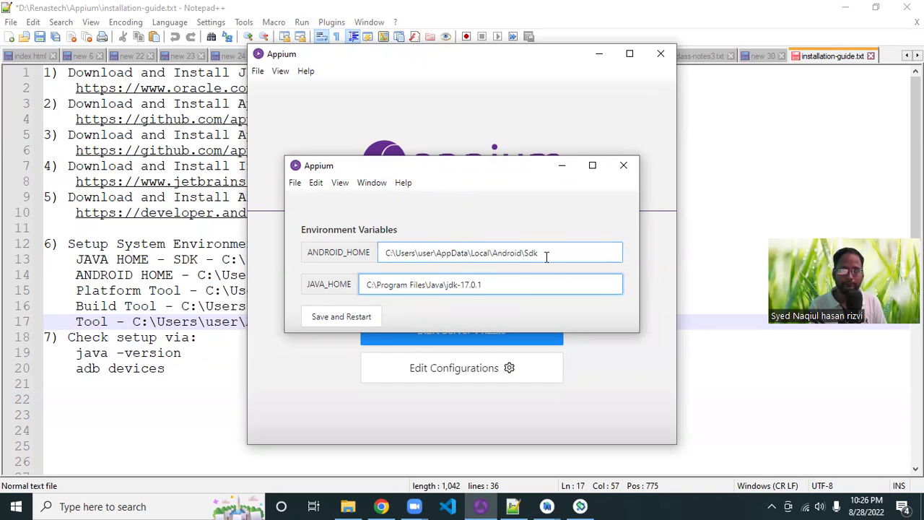
pyautogui.click(549, 255)
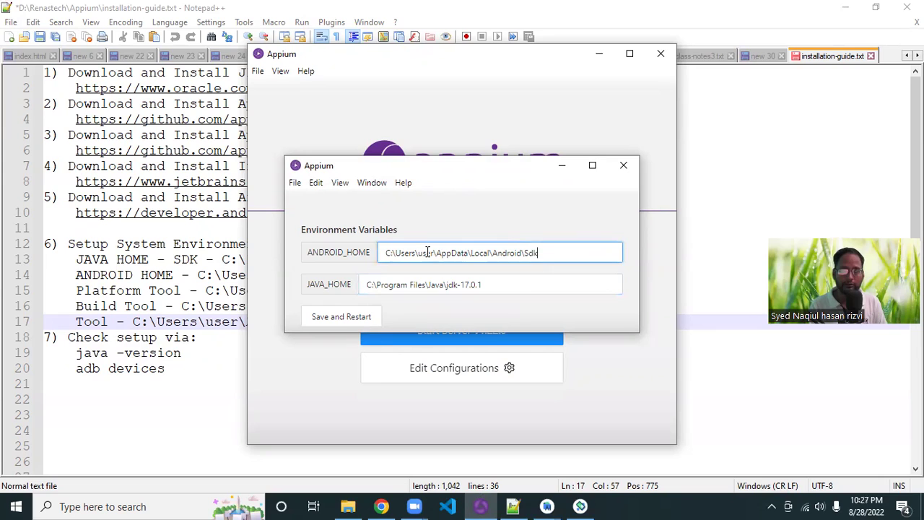
pyautogui.moveTo(541, 252); pyautogui.dragTo(381, 252)
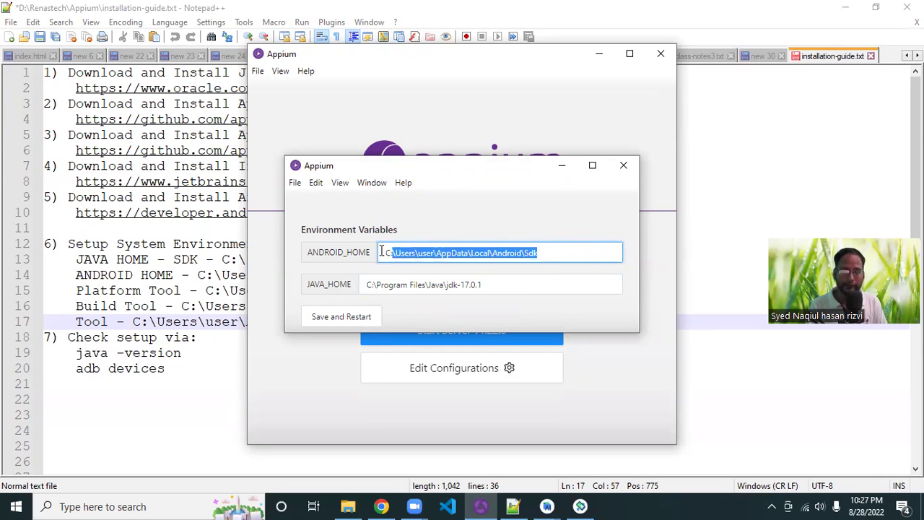
# - Recheck the ANDROID_HOME and JAVA_HOME paths in the server configurations and close that window without saving
pyautogui.click(558, 252)
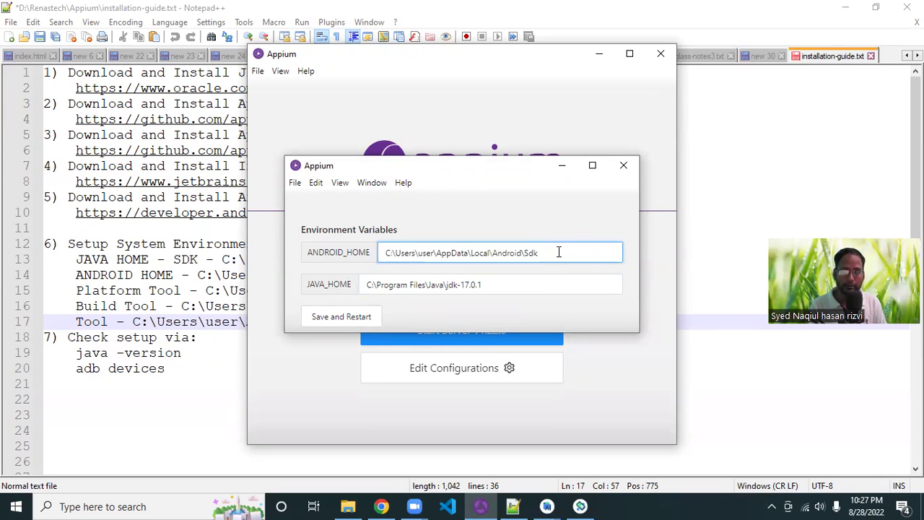
pyautogui.moveTo(507, 285); pyautogui.dragTo(337, 284)
pyautogui.click(435, 217)
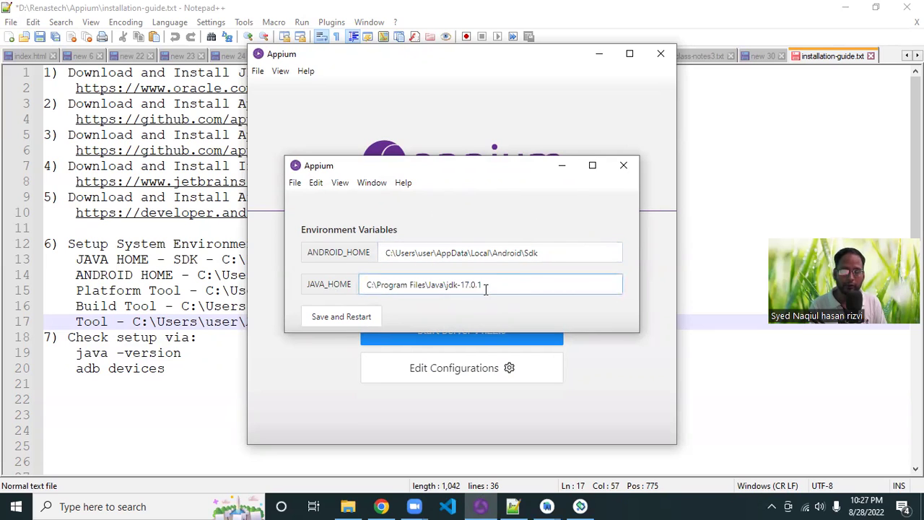
pyautogui.click(623, 166)
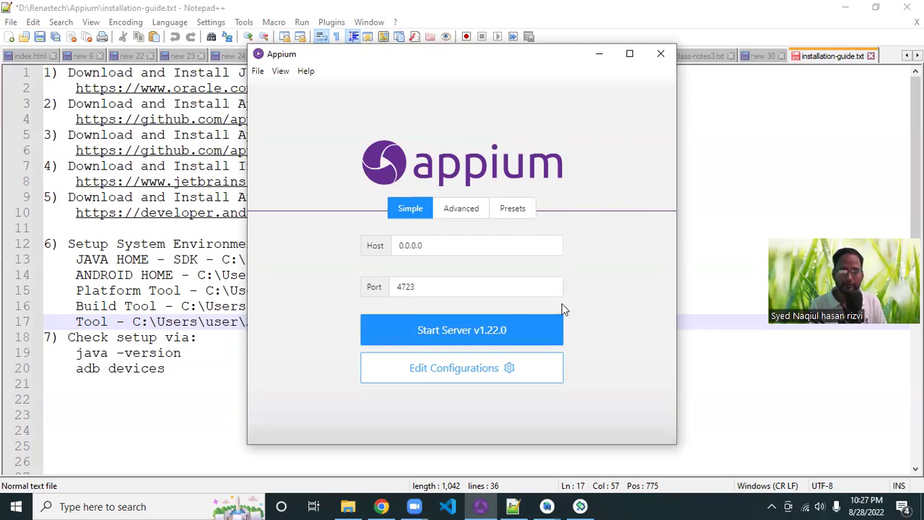
# - Start the Appium server on port 4723, highlight its listener address in the log, and minimize the server window
pyautogui.click(476, 329)
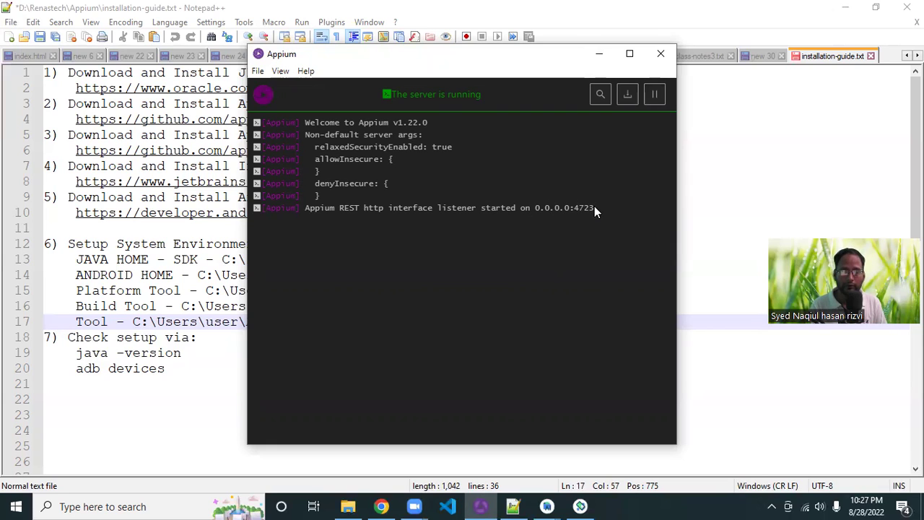
pyautogui.moveTo(594, 207); pyautogui.dragTo(551, 204)
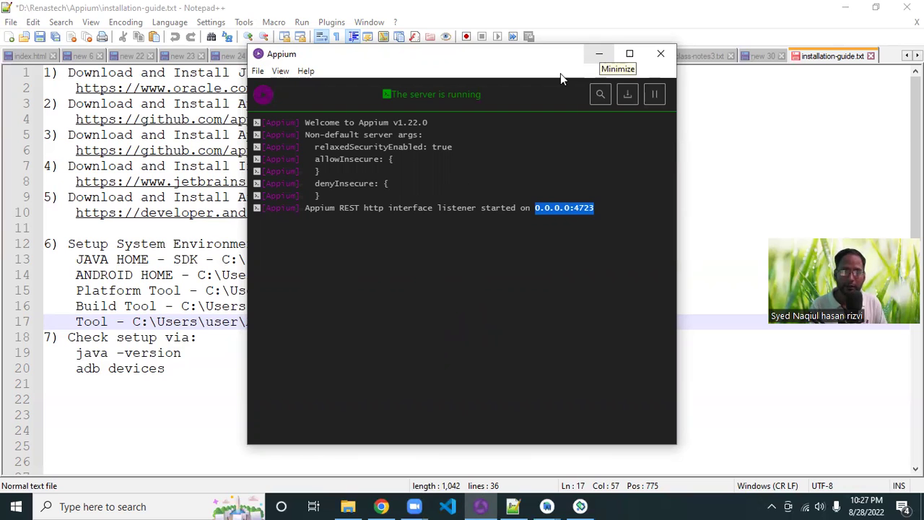
pyautogui.click(598, 53)
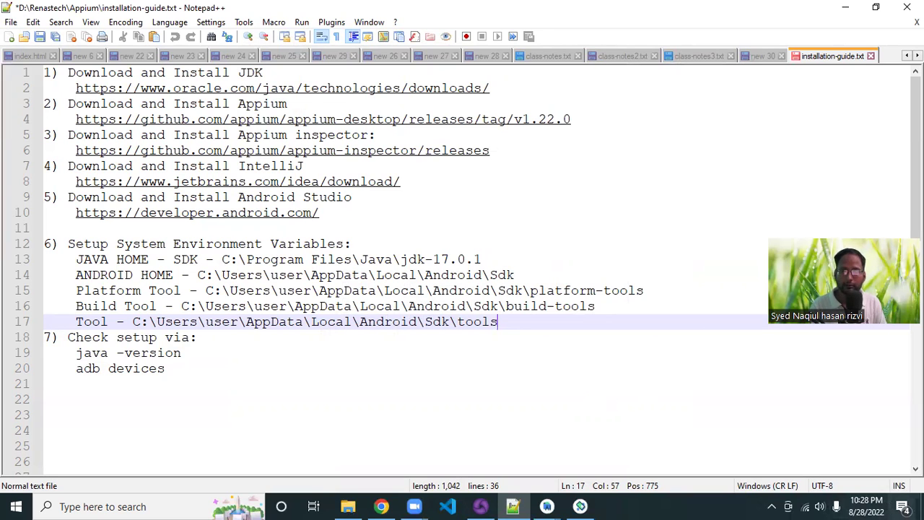
# - Launch Appium Inspector from the Appium-Inspector-windows-2021.12.2 folder on the desktop and minimize the folder window
pyautogui.click(921, 505)
pyautogui.click(366, 244)
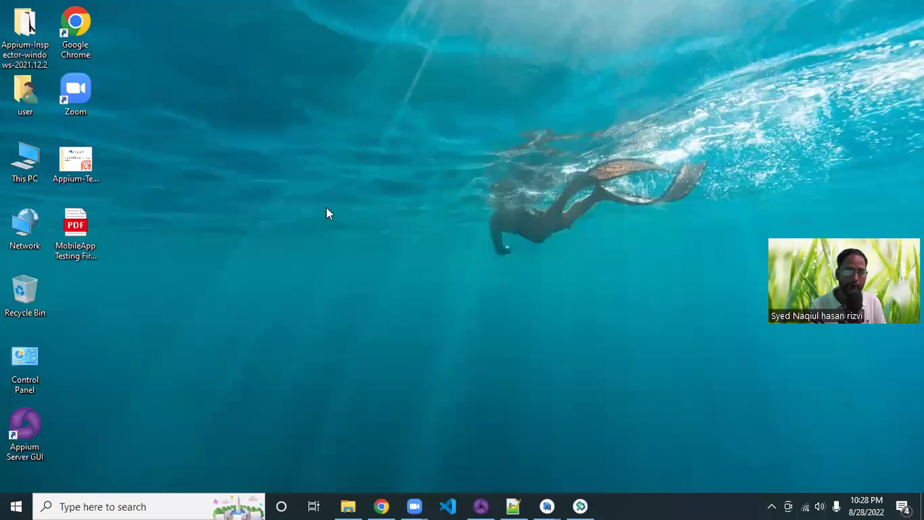
pyautogui.doubleClick(29, 31)
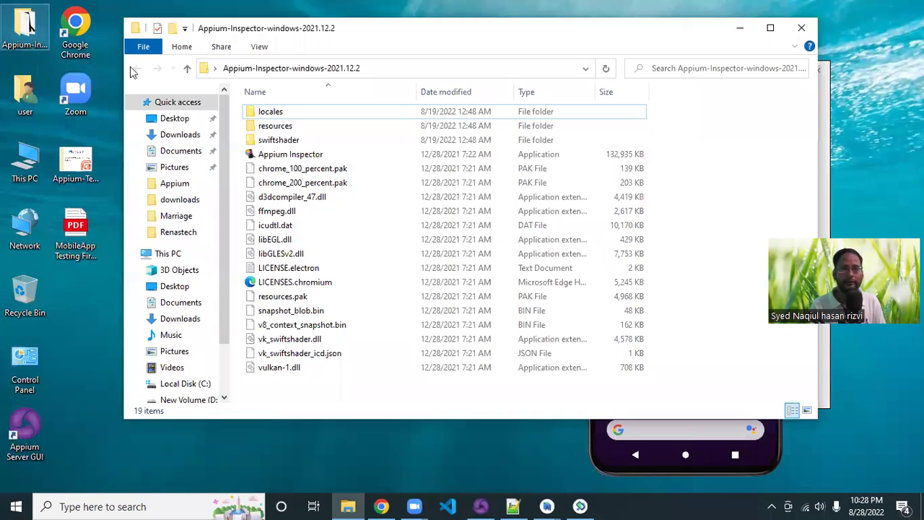
pyautogui.click(420, 158)
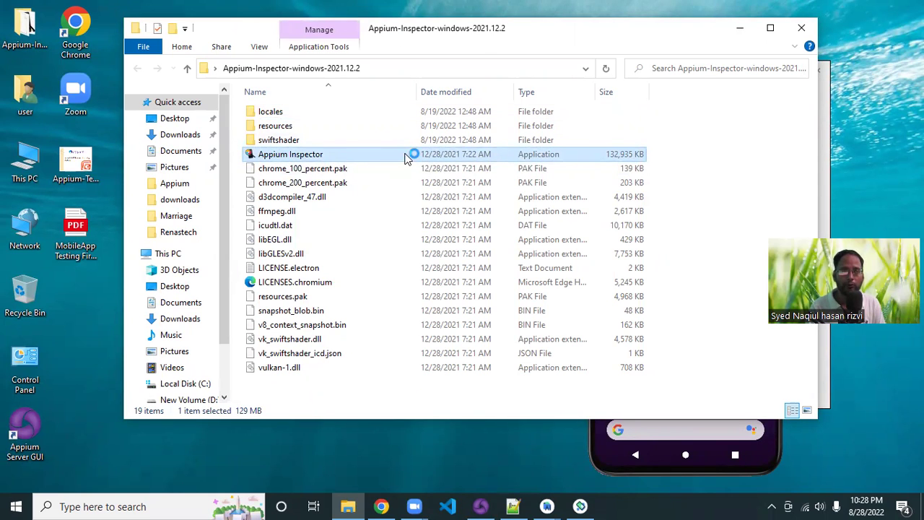
pyautogui.press('Return')
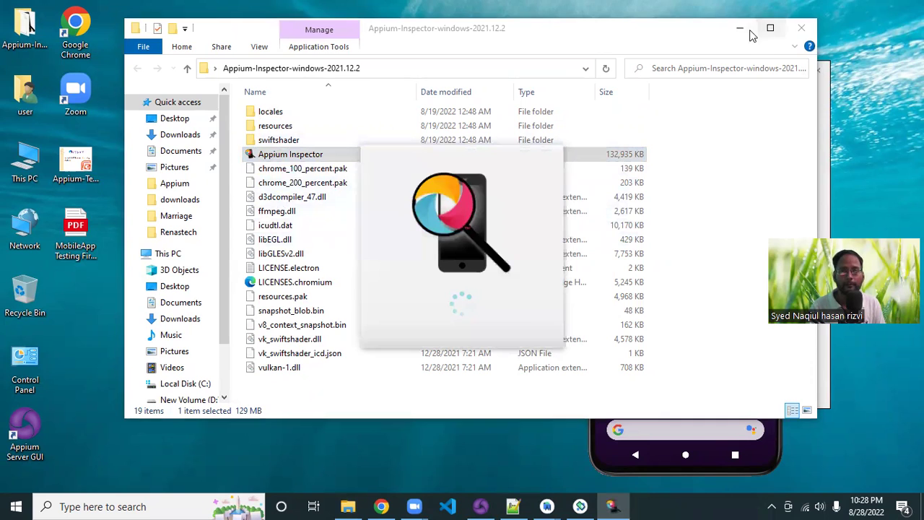
pyautogui.click(741, 29)
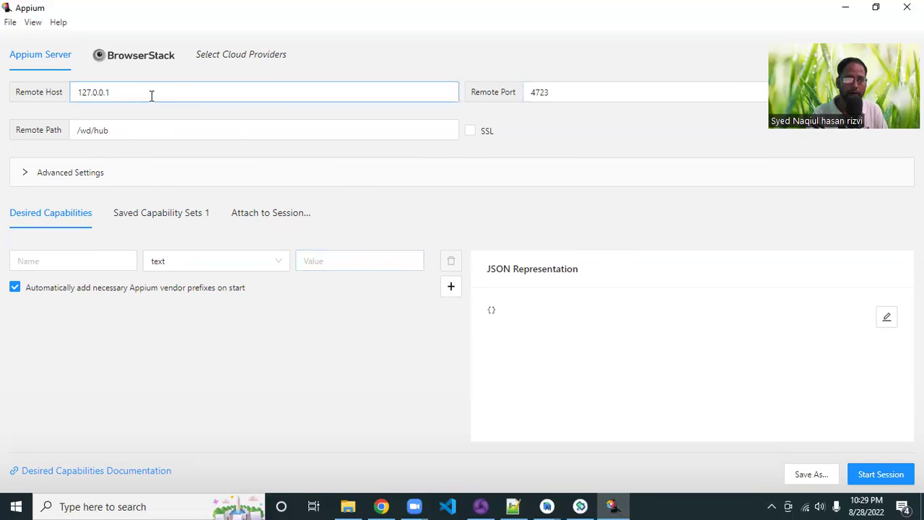
# - Examine the Remote Host, Remote Port and Remote Path values of the Appium Server connection in Appium Inspector
pyautogui.click(571, 90)
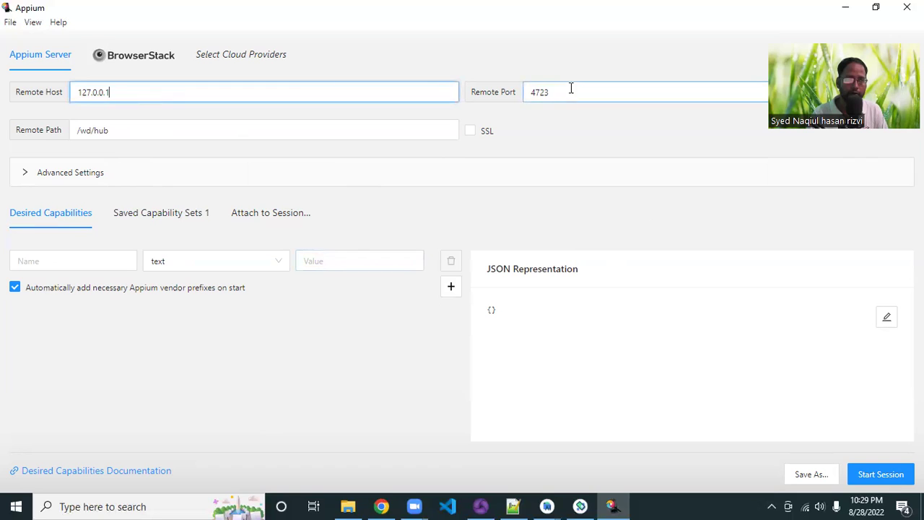
pyautogui.click(158, 130)
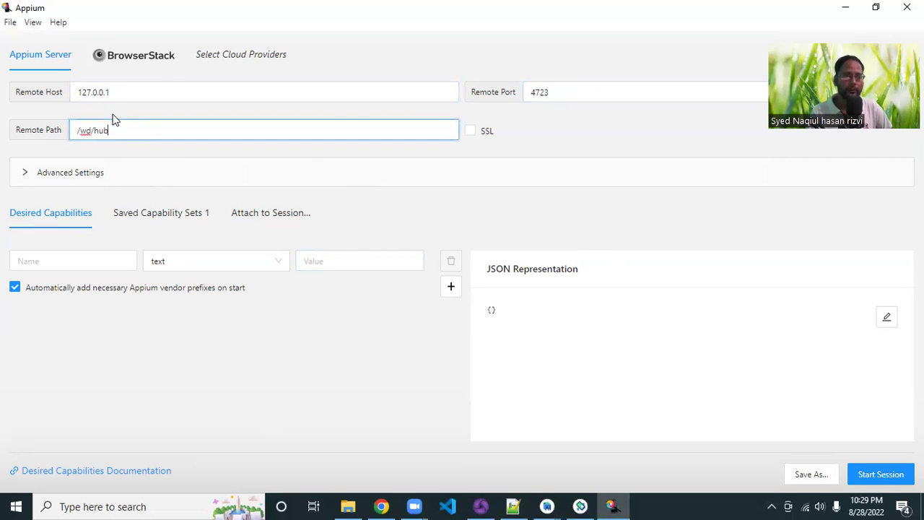
pyautogui.moveTo(84, 99); pyautogui.dragTo(151, 91)
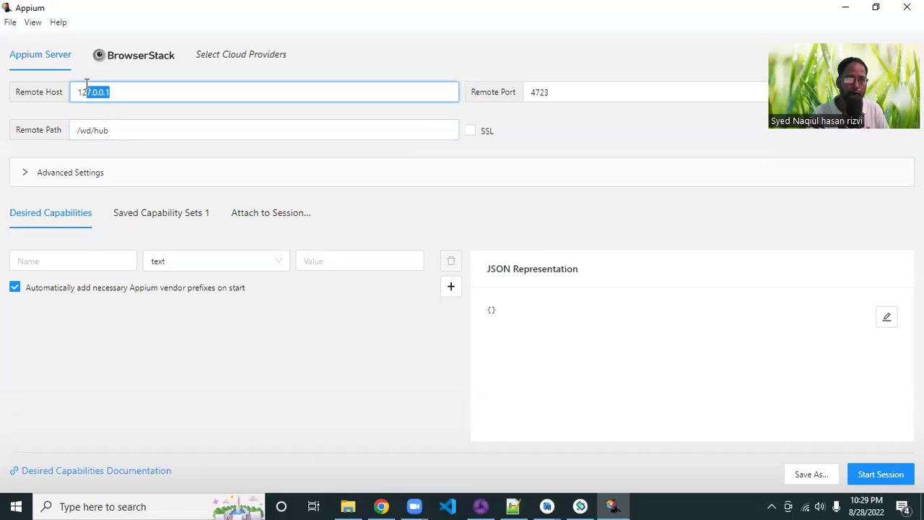
pyautogui.click(571, 85)
pyautogui.click(153, 128)
pyautogui.click(141, 92)
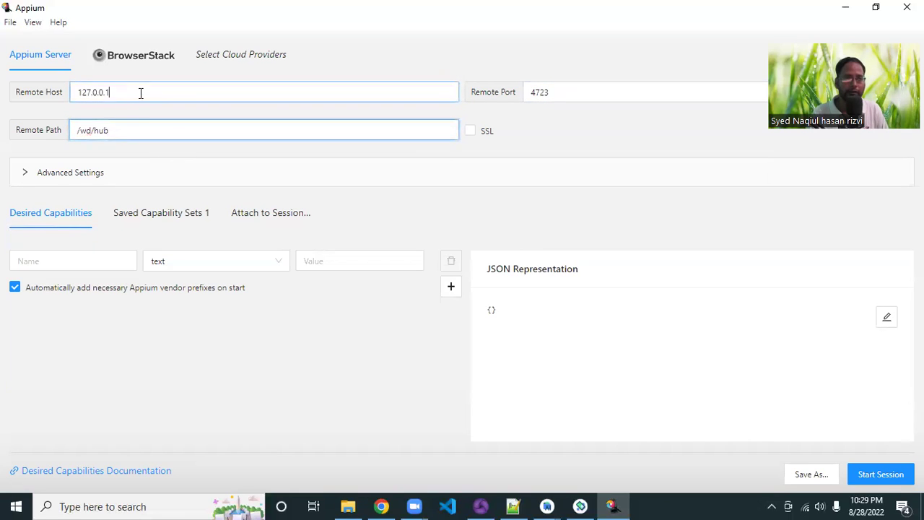
pyautogui.moveTo(126, 95); pyautogui.dragTo(78, 93)
pyautogui.moveTo(629, 89); pyautogui.dragTo(491, 89)
pyautogui.moveTo(341, 126); pyautogui.dragTo(268, 136)
pyautogui.click(153, 96)
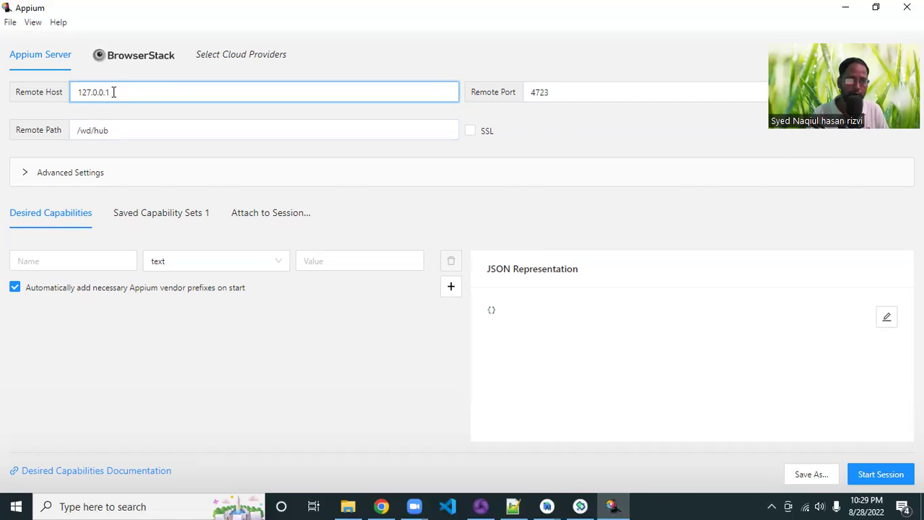
pyautogui.click(586, 91)
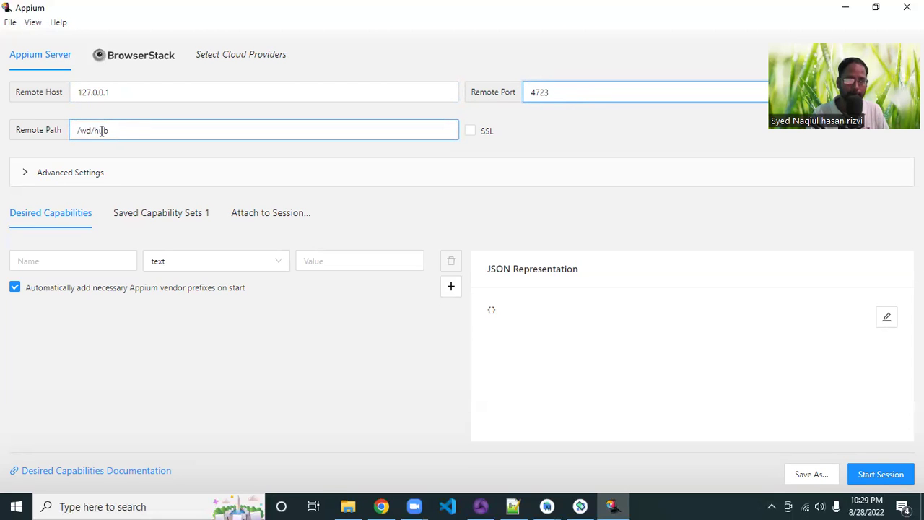
pyautogui.moveTo(149, 91); pyautogui.dragTo(68, 91)
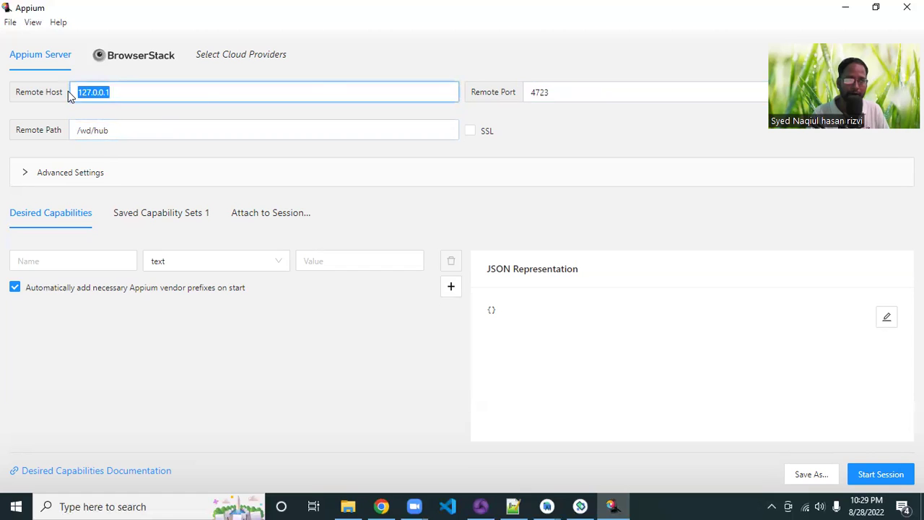
pyautogui.moveTo(584, 91); pyautogui.dragTo(429, 93)
pyautogui.moveTo(181, 131); pyautogui.dragTo(73, 131)
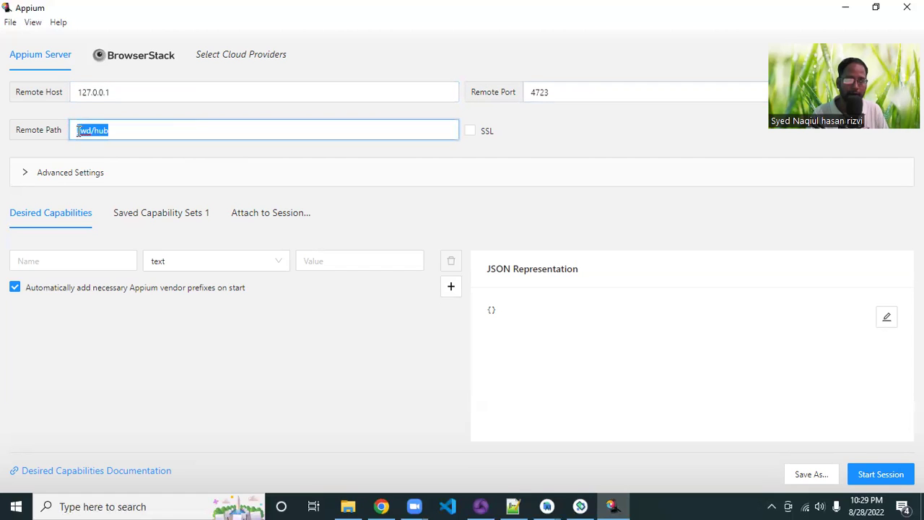
pyautogui.click(622, 135)
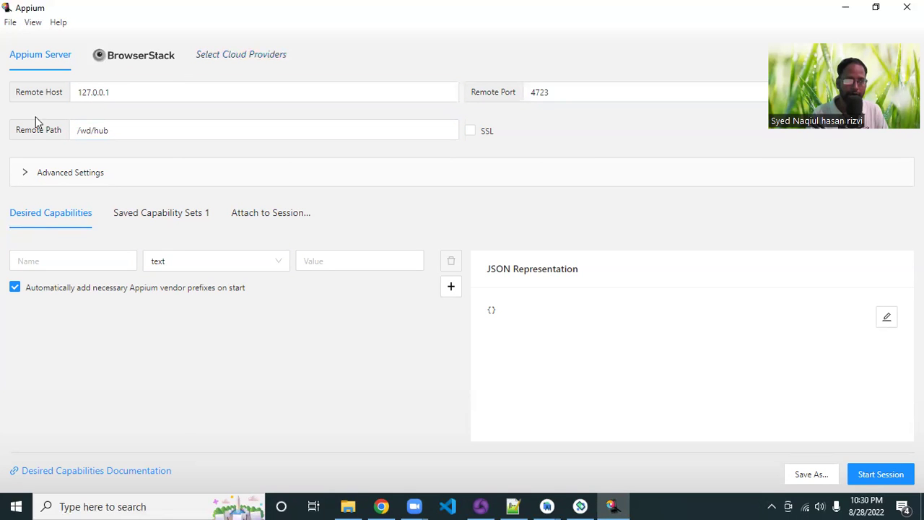
# - Switch to the BrowserStack connection and examine its username and access key fields
pyautogui.click(128, 58)
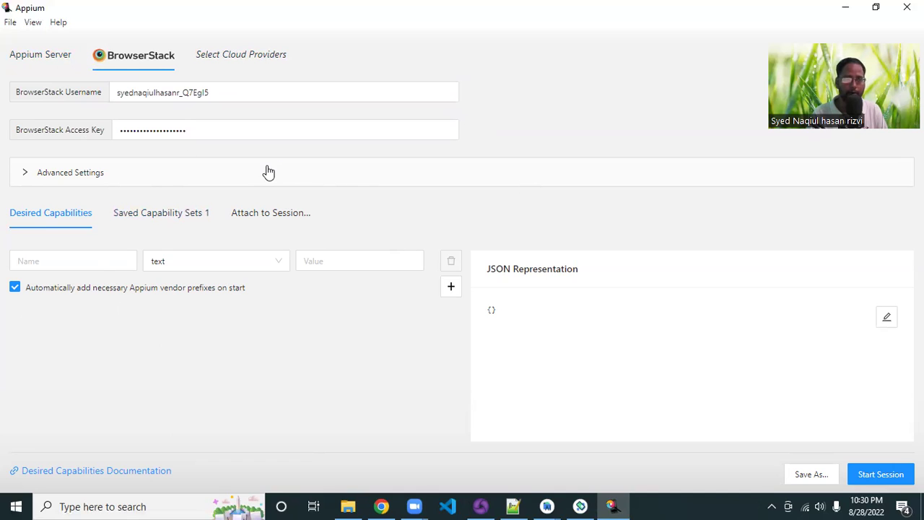
pyautogui.click(214, 129)
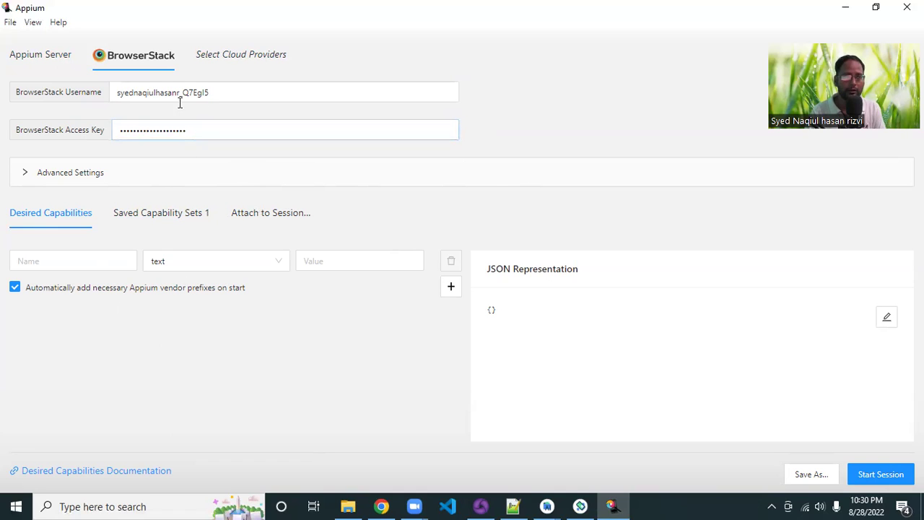
pyautogui.click(284, 97)
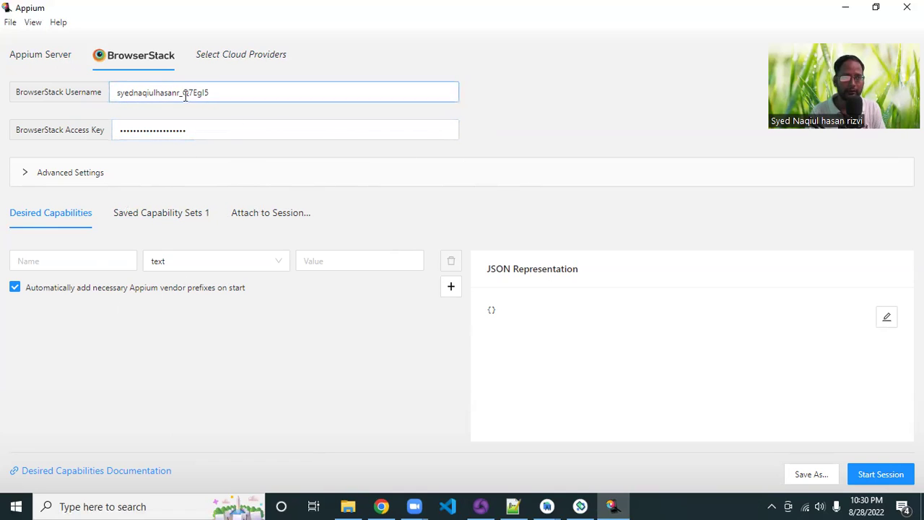
pyautogui.click(188, 128)
pyautogui.click(795, 416)
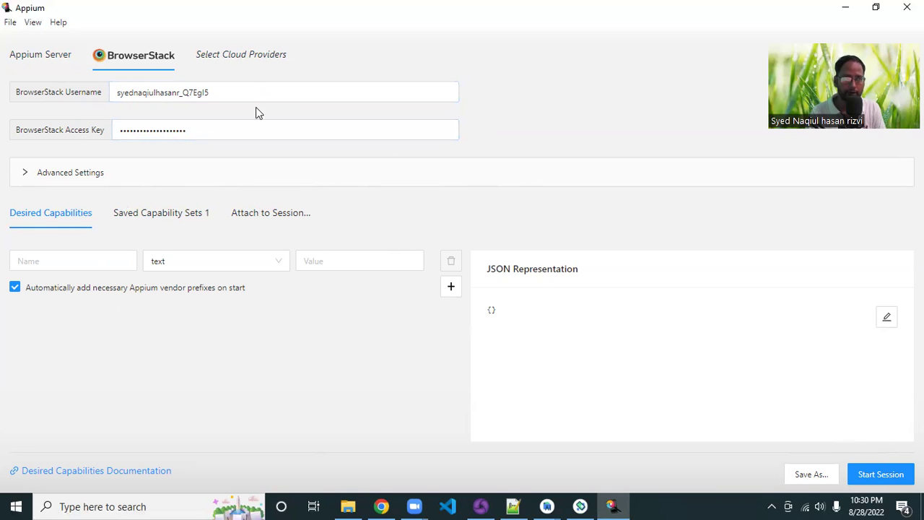
# - View the selectable cloud providers, close the list without changes, and return to the Appium Server connection
pyautogui.click(244, 61)
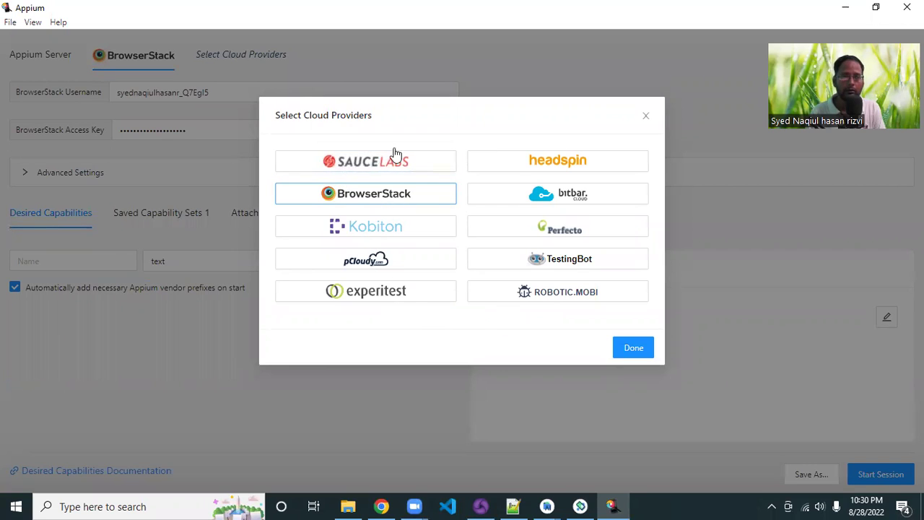
pyautogui.click(379, 170)
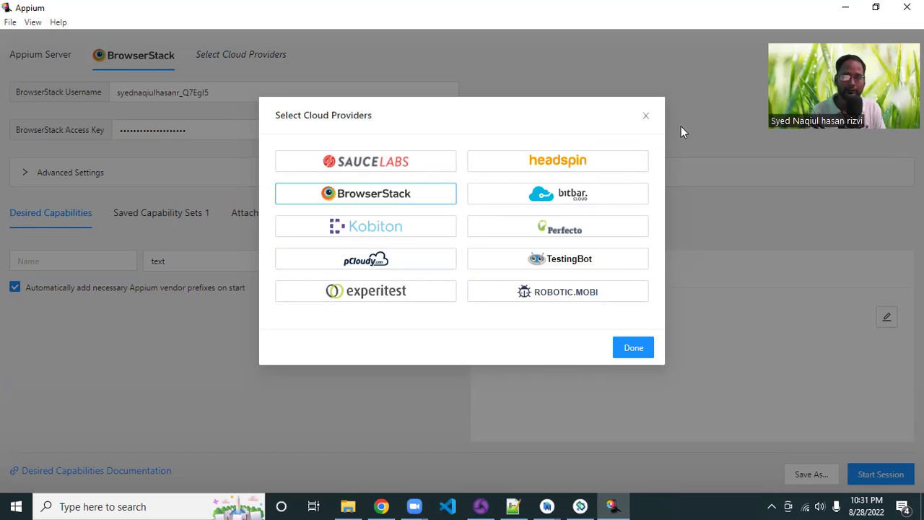
pyautogui.click(648, 118)
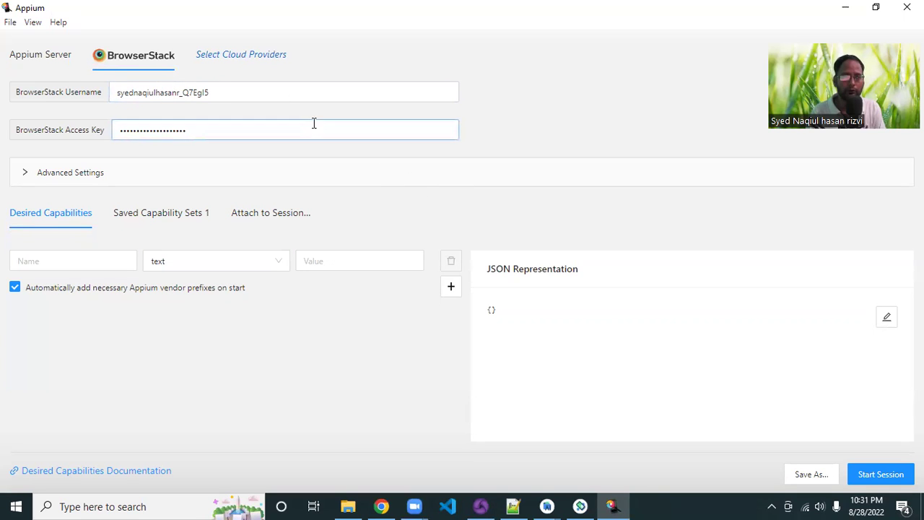
pyautogui.click(41, 58)
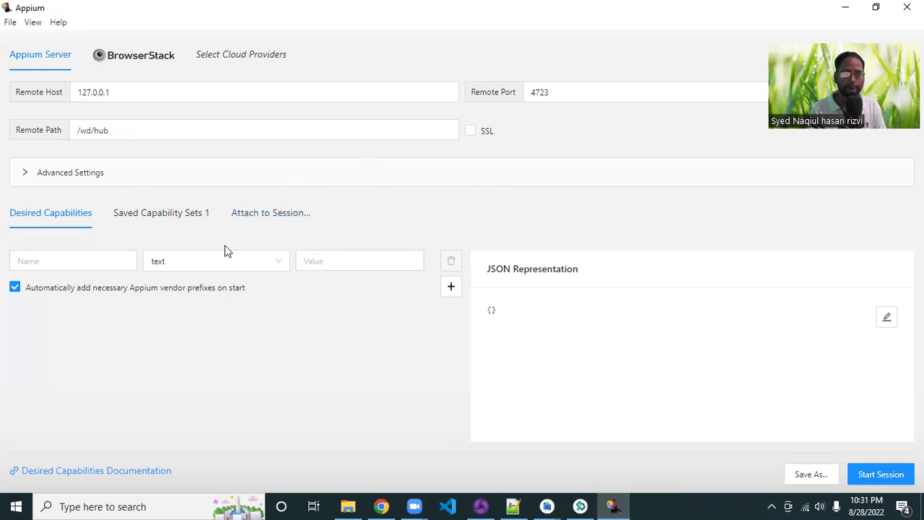
# - Check the running Android emulator, return to Appium Inspector, and load the saved calculatorCapabilities set into the desired capabilities
pyautogui.click(579, 506)
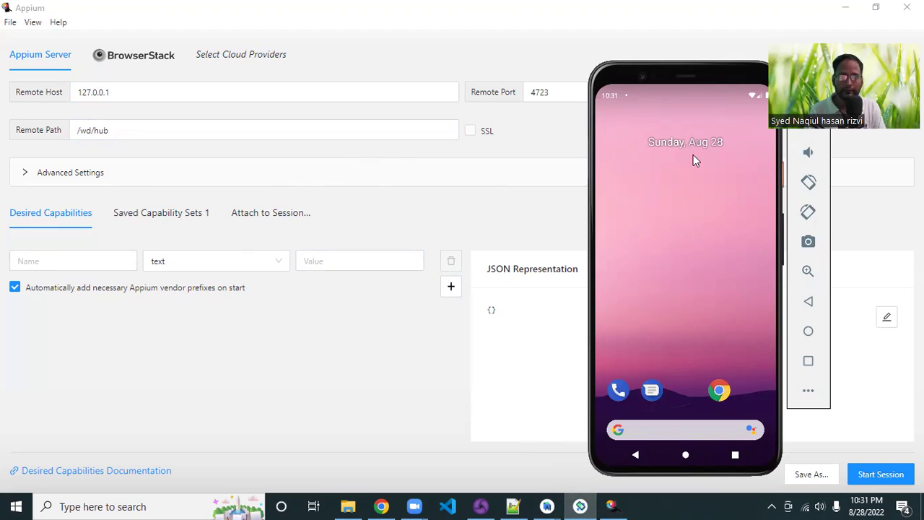
pyautogui.click(79, 261)
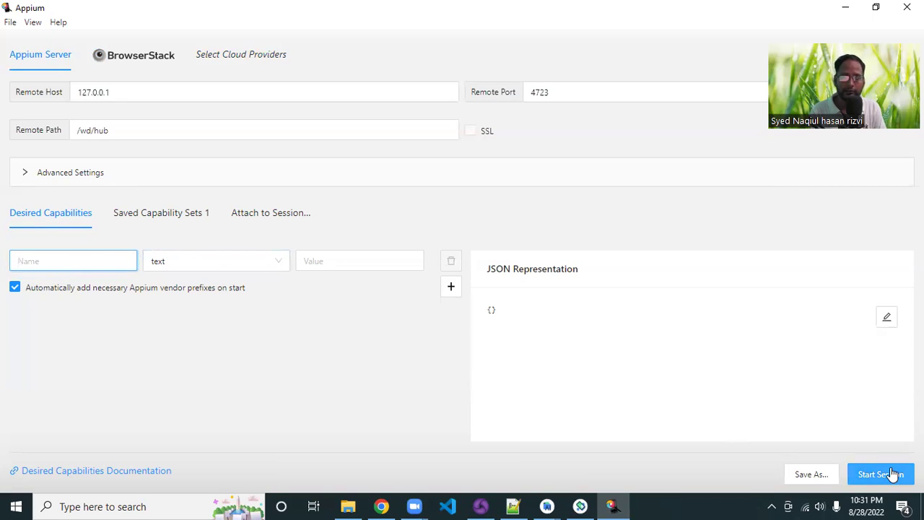
pyautogui.click(156, 216)
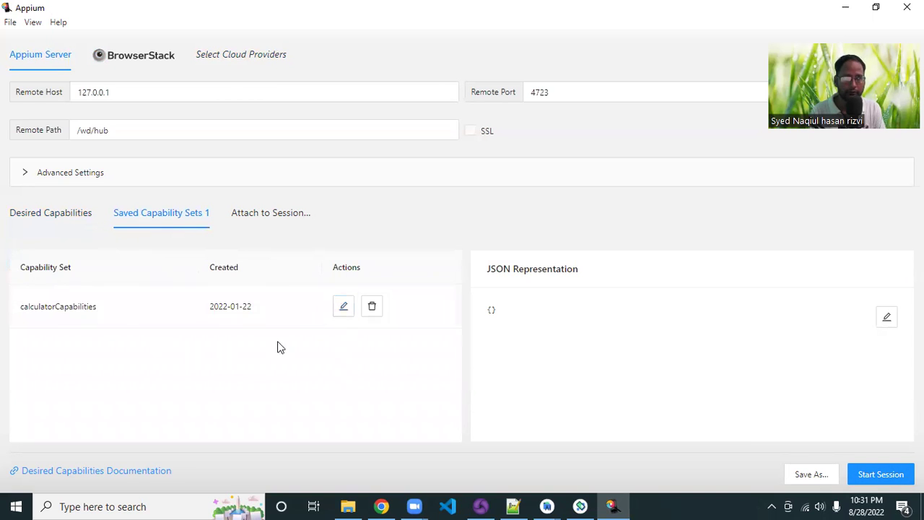
pyautogui.click(343, 306)
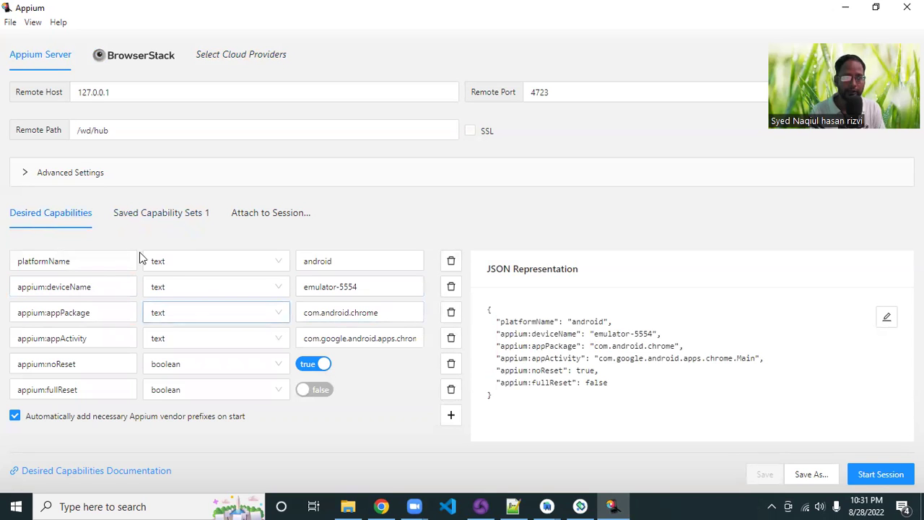
# - Examine the desired capability names from platformName and appium:deviceName down to appium:noReset and appium:fullReset
pyautogui.moveTo(84, 260); pyautogui.dragTo(2, 260)
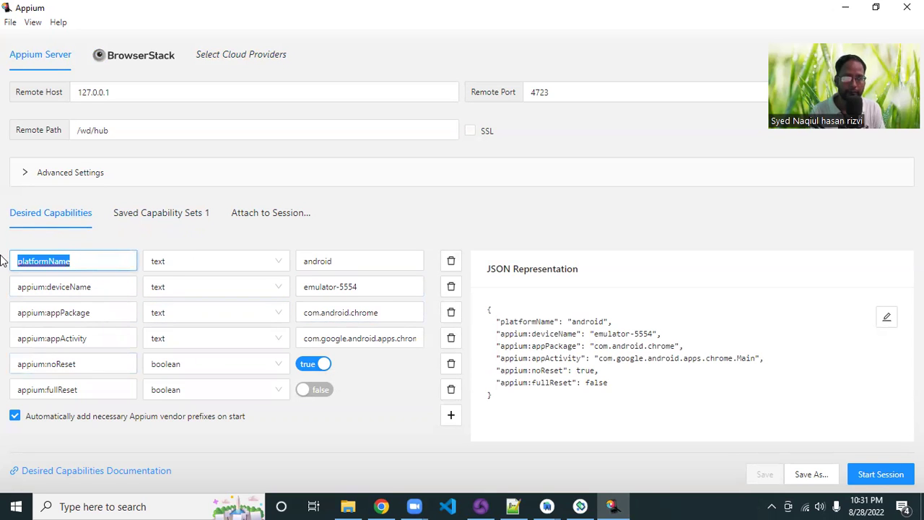
pyautogui.click(90, 264)
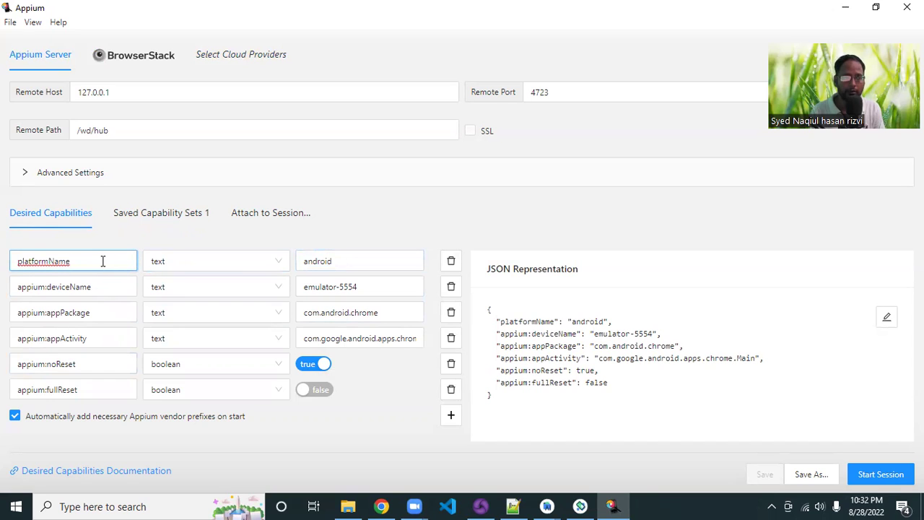
pyautogui.moveTo(94, 287); pyautogui.dragTo(52, 286)
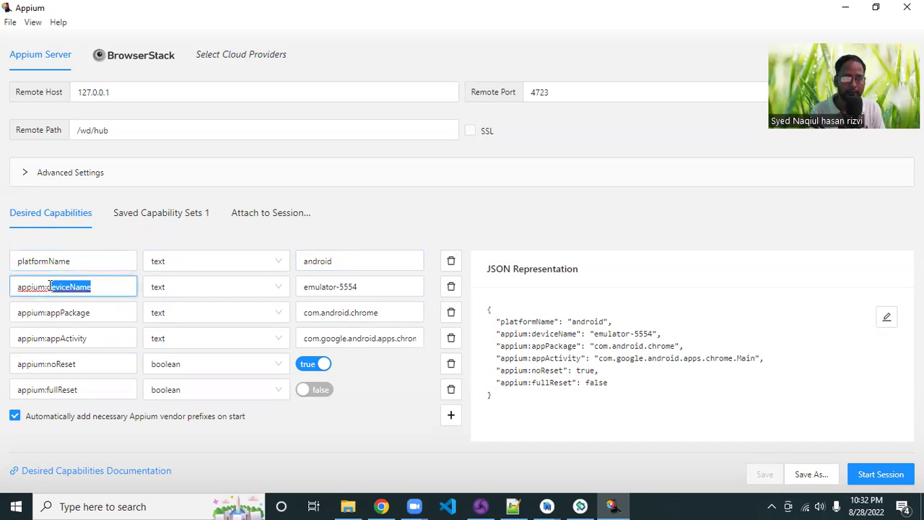
pyautogui.moveTo(106, 308); pyautogui.dragTo(44, 312)
pyautogui.moveTo(107, 336); pyautogui.dragTo(45, 333)
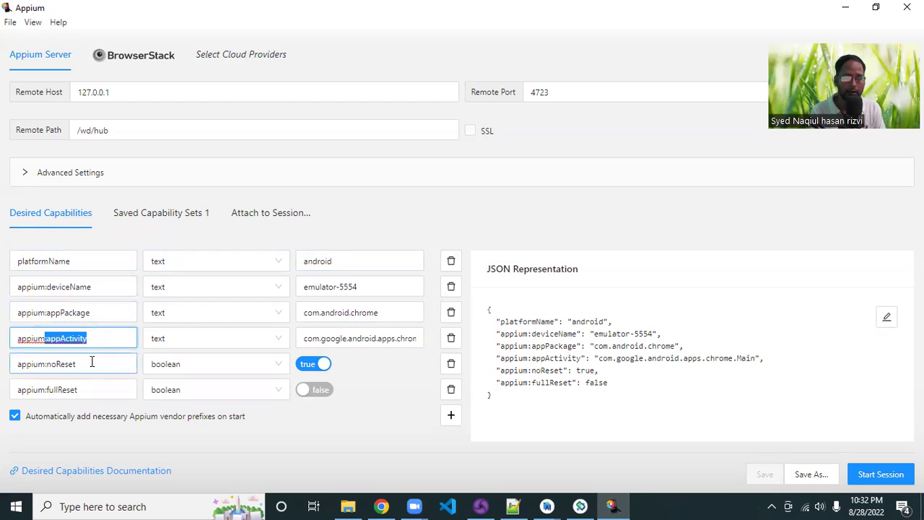
pyautogui.moveTo(92, 362); pyautogui.dragTo(45, 389)
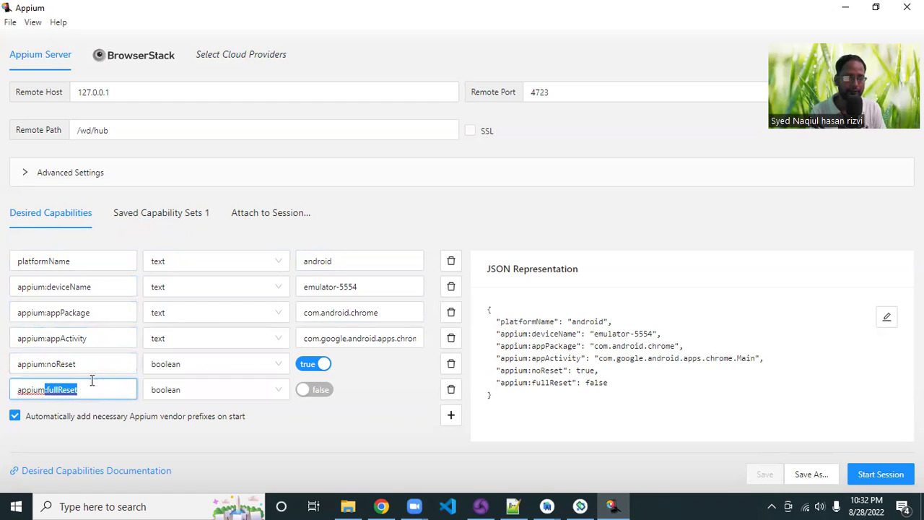
pyautogui.click(384, 372)
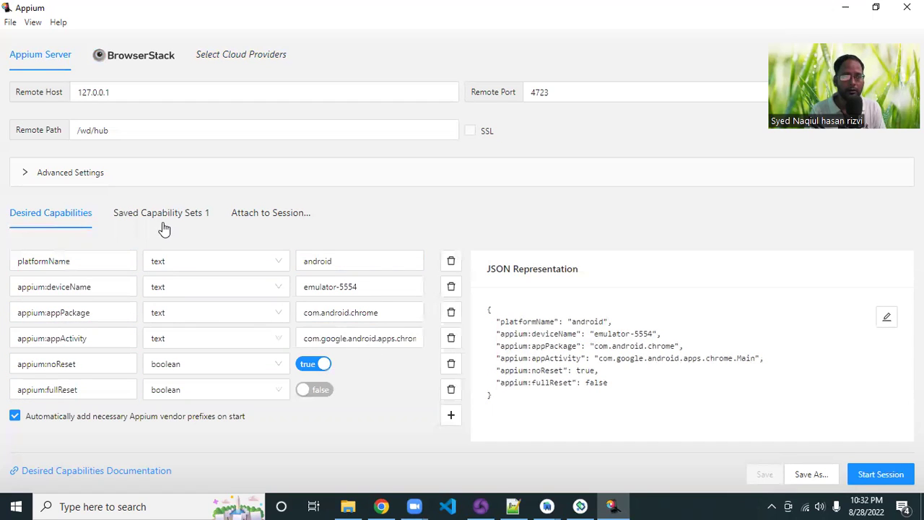
# - Examine the platformName capability and its value against the running Android emulator, and return to Appium Inspector
pyautogui.moveTo(116, 258); pyautogui.dragTo(11, 254)
pyautogui.click(342, 262)
pyautogui.moveTo(342, 261); pyautogui.dragTo(299, 262)
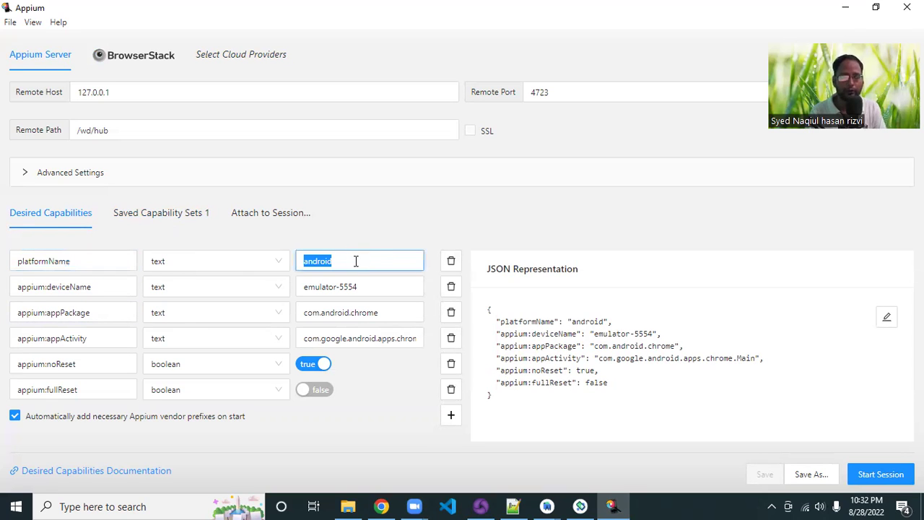
pyautogui.click(580, 506)
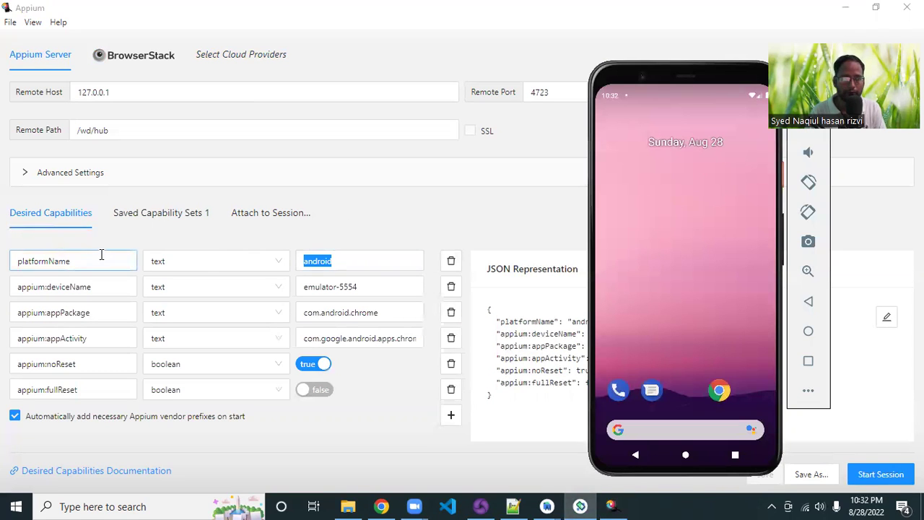
pyautogui.click(349, 261)
pyautogui.click(349, 260)
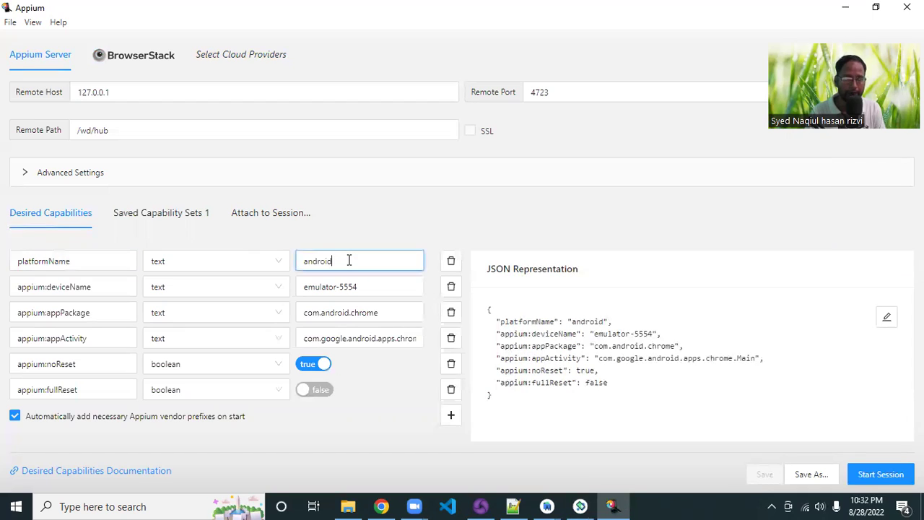
# - Examine the appium:deviceName capability and its value, and bring up the running emulator it refers to
pyautogui.moveTo(107, 287); pyautogui.dragTo(69, 286)
pyautogui.click(122, 287)
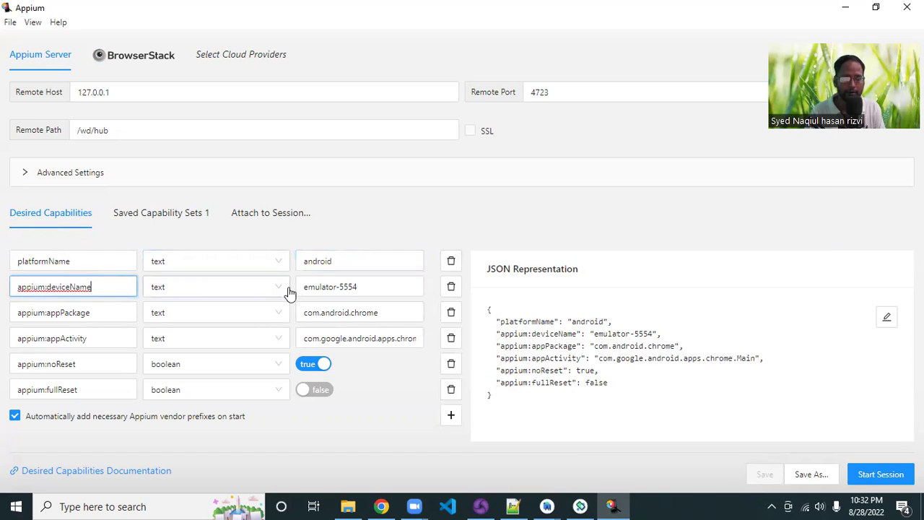
pyautogui.click(386, 285)
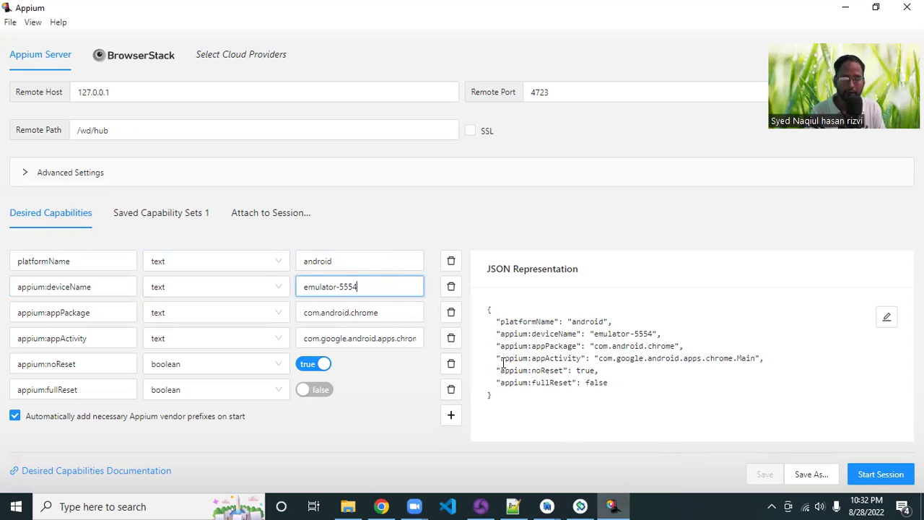
pyautogui.click(581, 505)
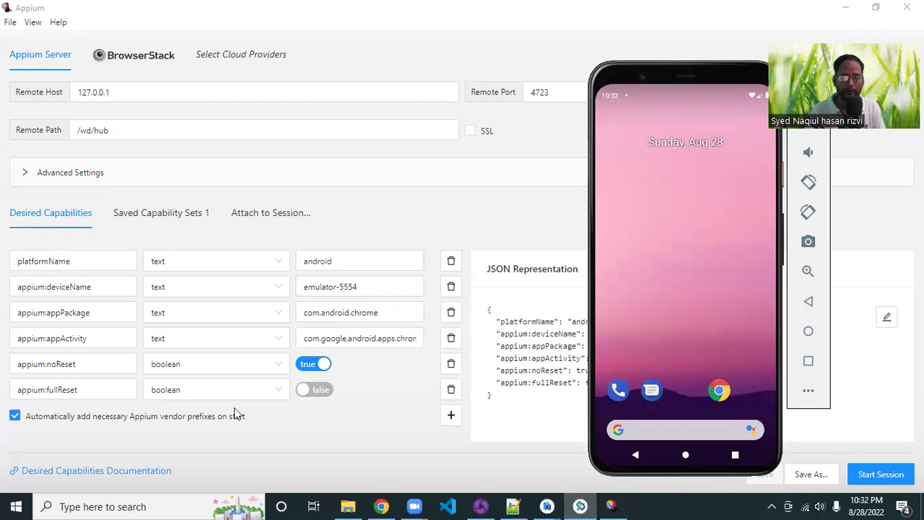
# - Open Command Prompt, list the attached devices with adb devices, and highlight the emulator's device name in the output
pyautogui.click(106, 506)
pyautogui.write('comma')
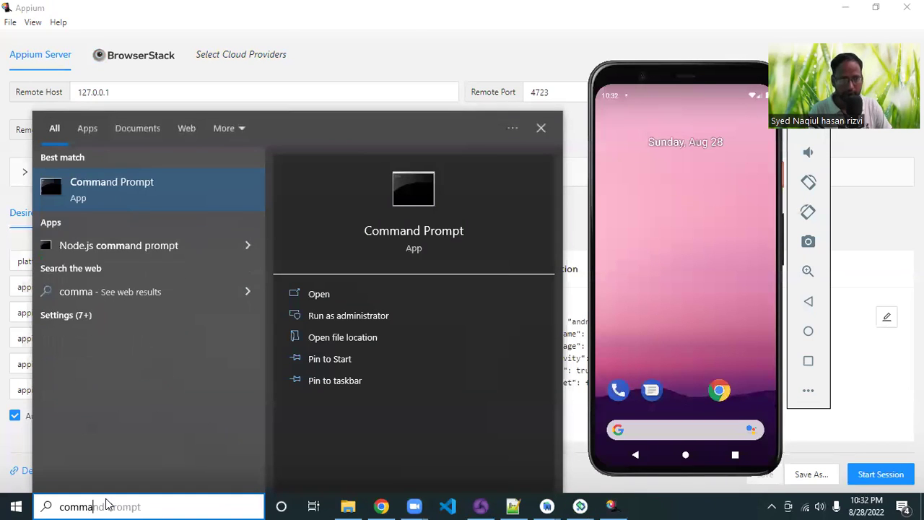
pyautogui.press('Return')
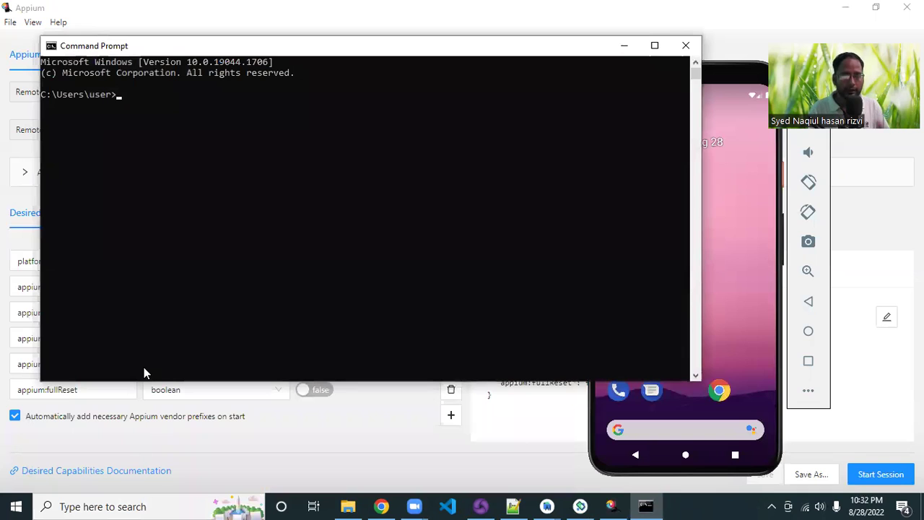
pyautogui.write('adb device')
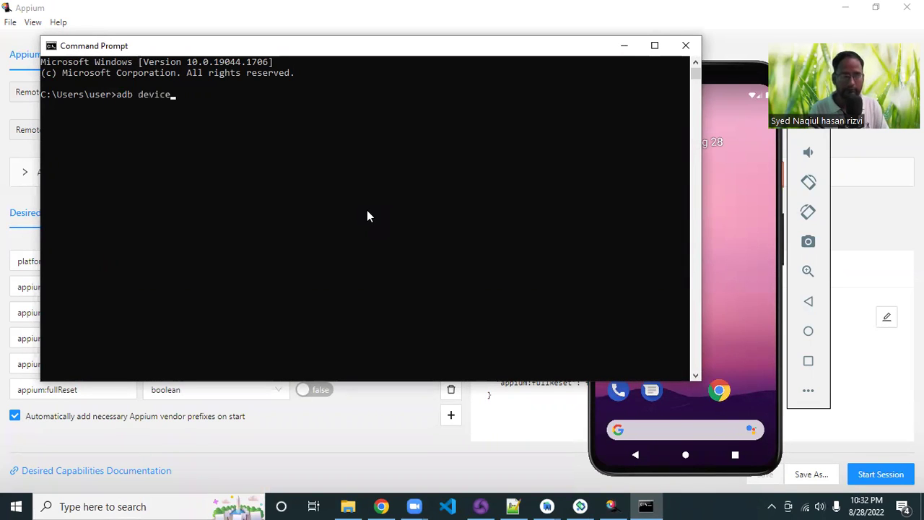
pyautogui.write('s')
pyautogui.press('Return')
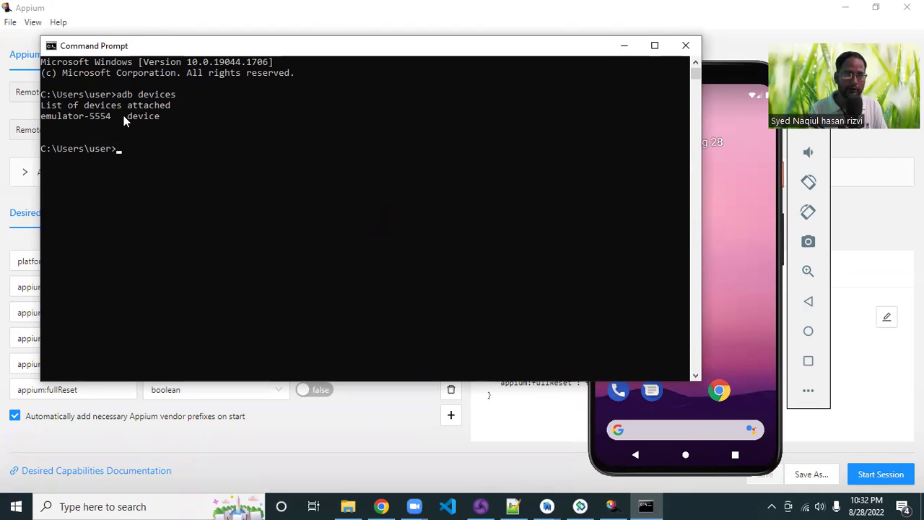
pyautogui.moveTo(109, 116); pyautogui.dragTo(41, 124)
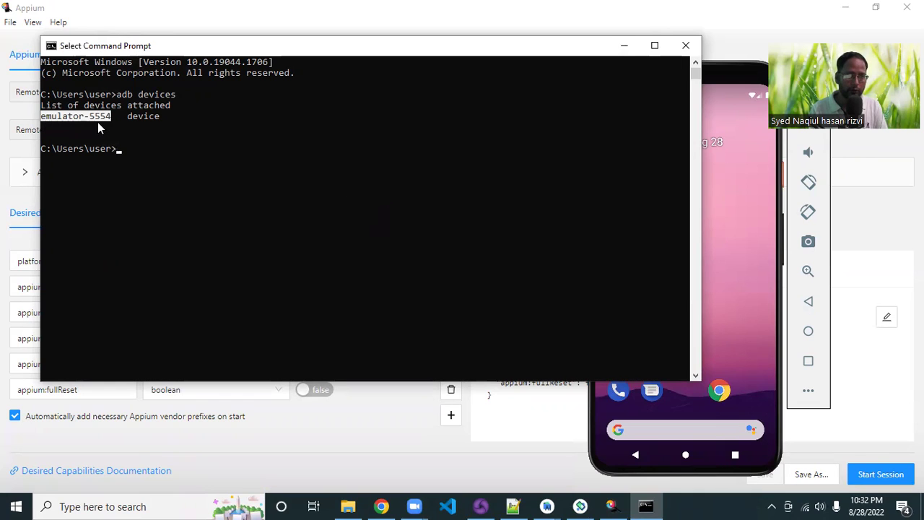
# - Compare the listed device name with the running emulator and the appium:deviceName value in Appium Inspector
pyautogui.click(724, 79)
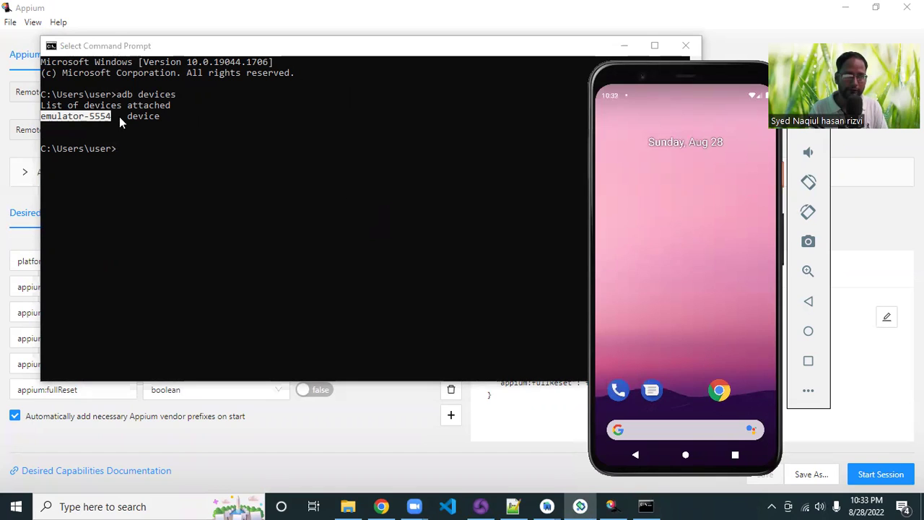
pyautogui.click(207, 437)
pyautogui.click(375, 289)
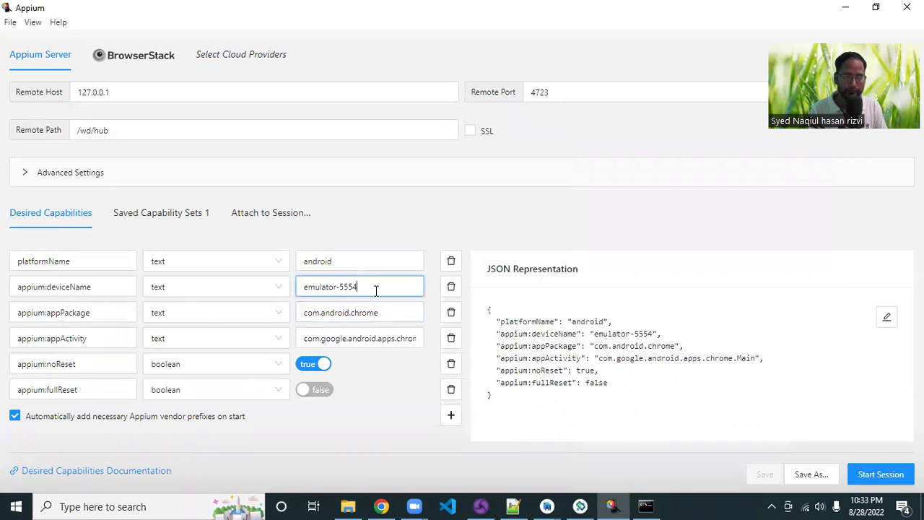
# - Return to Command Prompt and highlight the adb devices command that was run
pyautogui.click(646, 506)
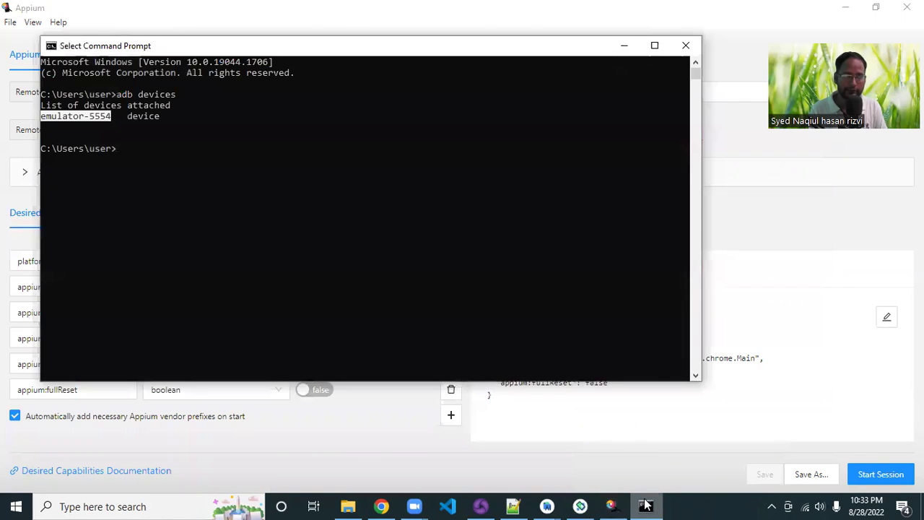
pyautogui.click(196, 116)
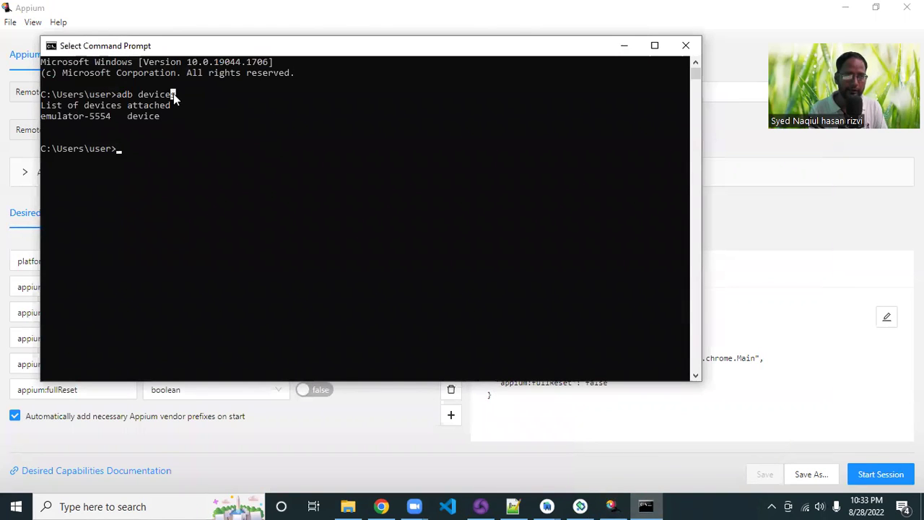
pyautogui.moveTo(174, 94); pyautogui.dragTo(116, 93)
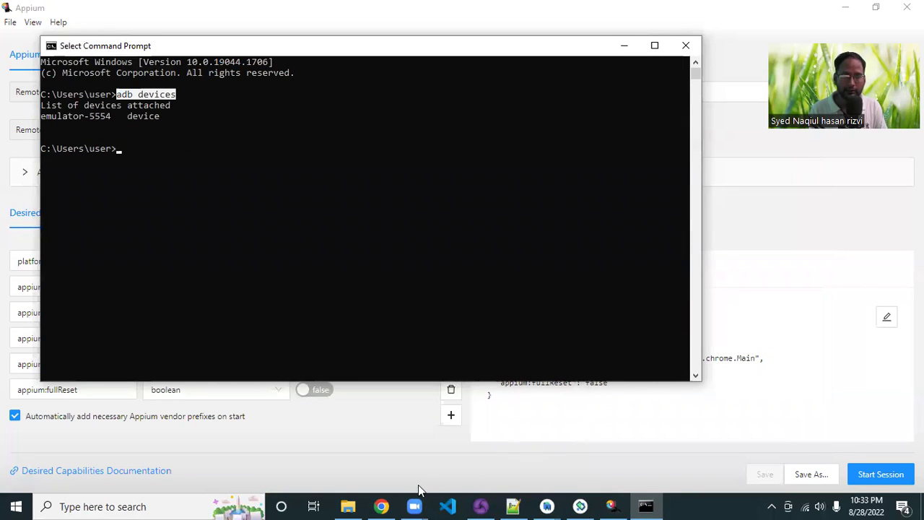
# - Review the Platform Tool, Build Tool and Tool paths in installation-guide.txt in Notepad++, and return to Command Prompt
pyautogui.click(512, 506)
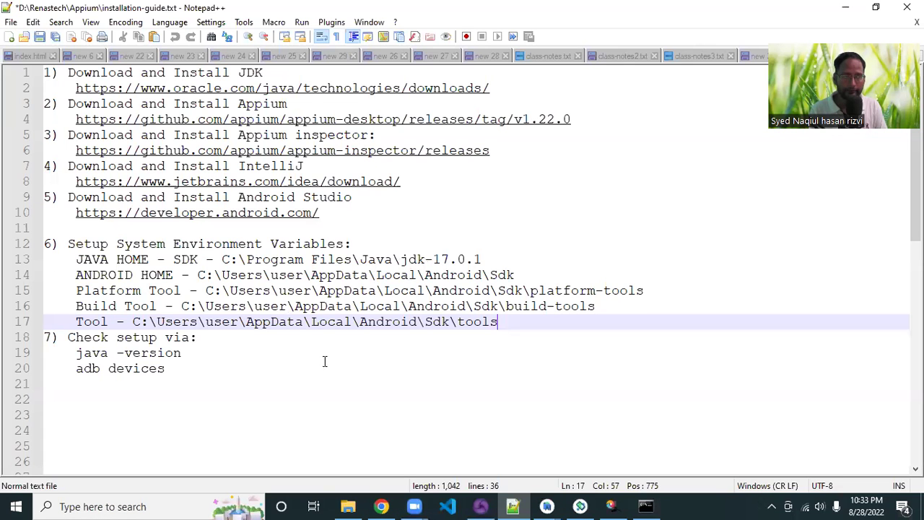
pyautogui.moveTo(518, 324); pyautogui.dragTo(19, 293)
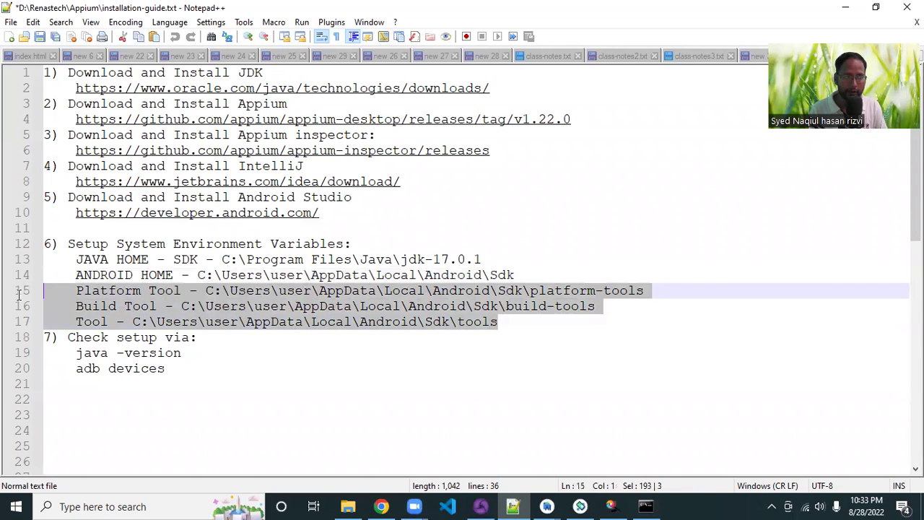
pyautogui.click(600, 318)
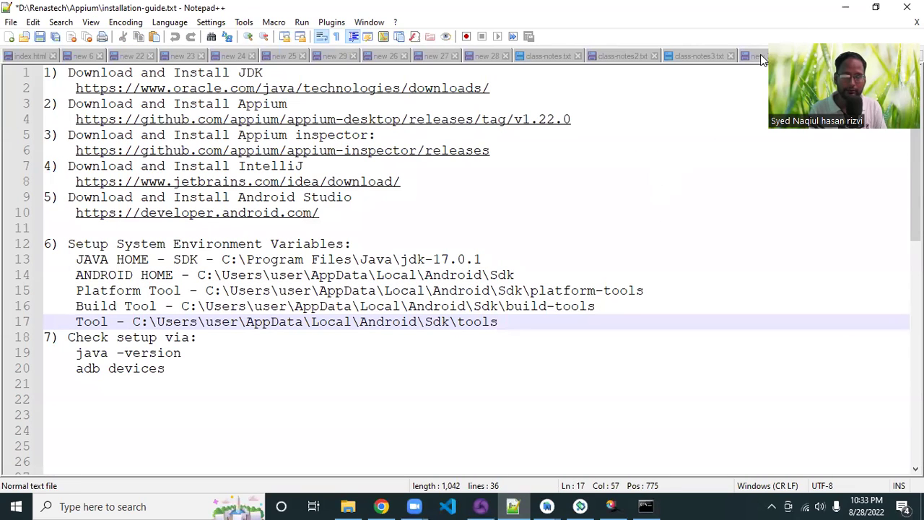
pyautogui.click(845, 7)
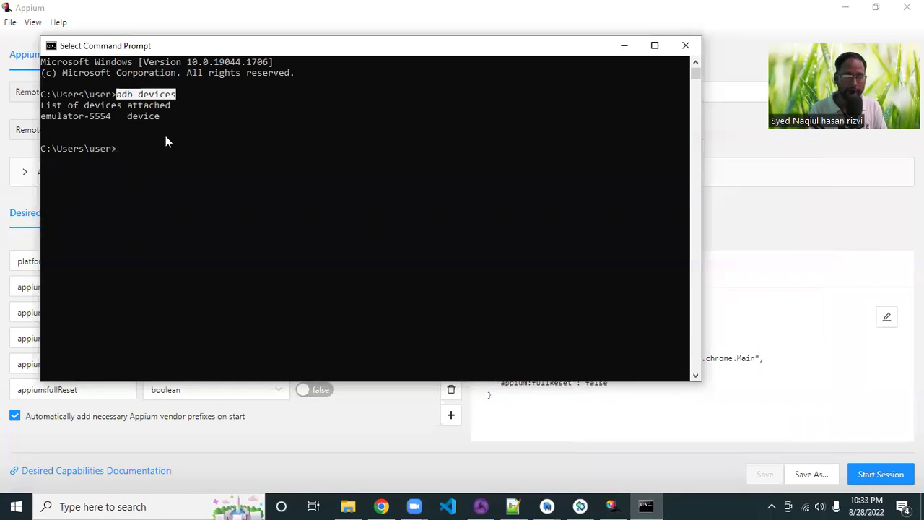
pyautogui.click(166, 136)
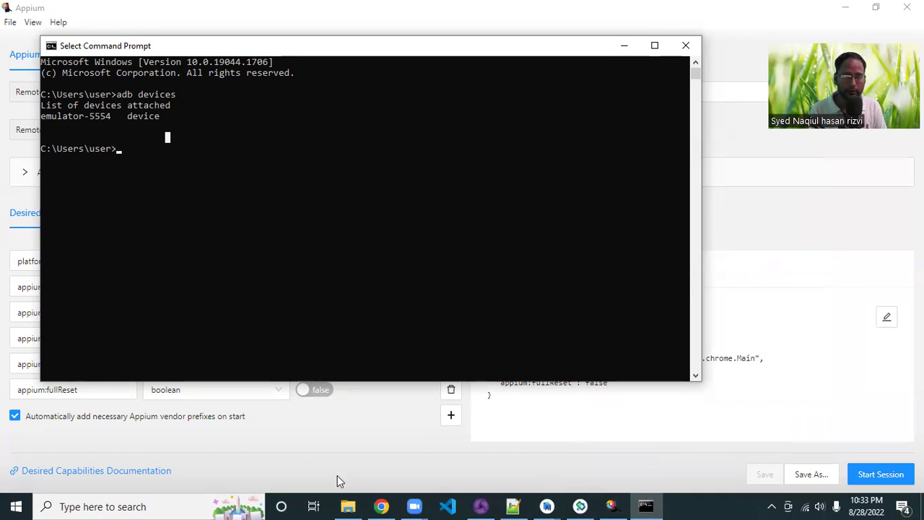
# - Return to Appium Inspector and examine the appium:deviceName value and the appium:appPackage capability name
pyautogui.click(321, 452)
pyautogui.click(383, 285)
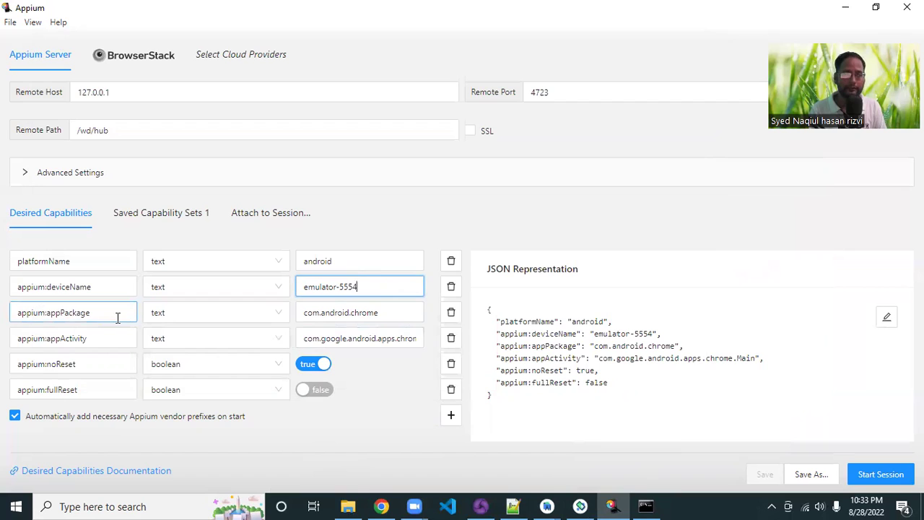
pyautogui.moveTo(47, 311); pyautogui.dragTo(103, 313)
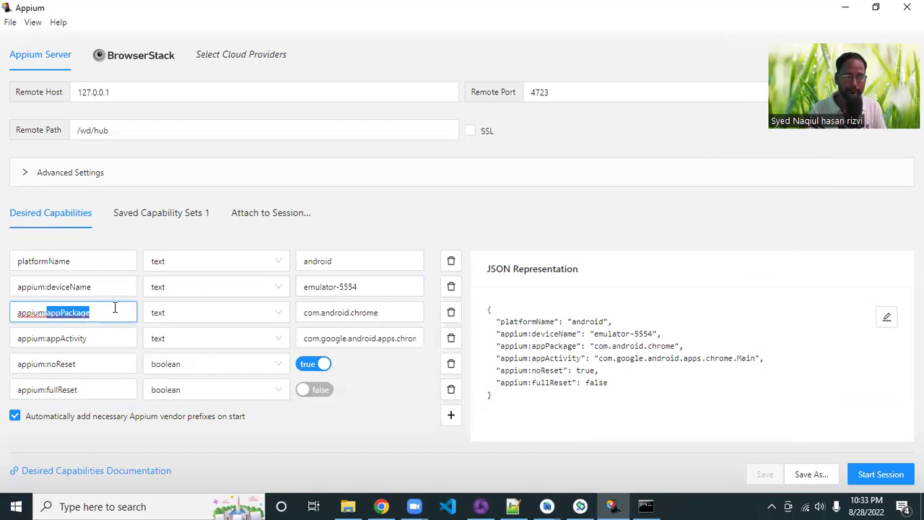
pyautogui.click(115, 307)
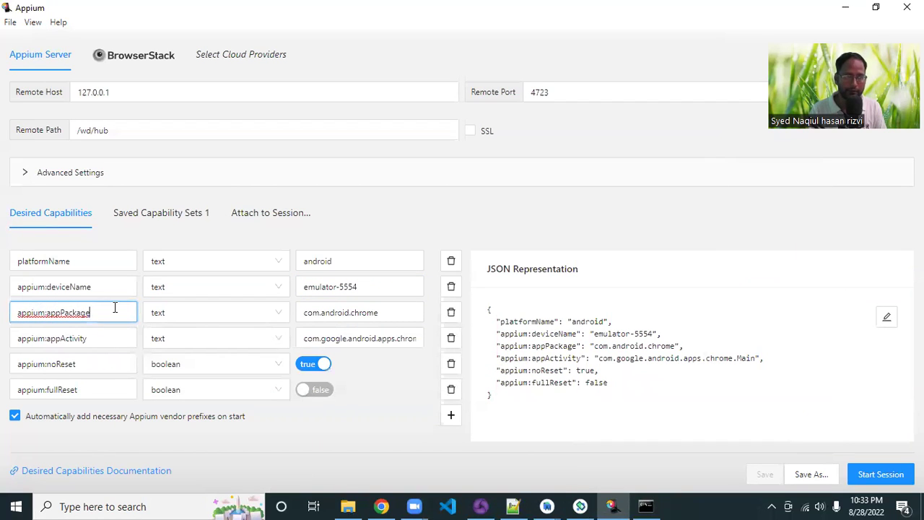
# - Open the Calculator app from the emulator's app list, and switch back to Command Prompt
pyautogui.click(580, 506)
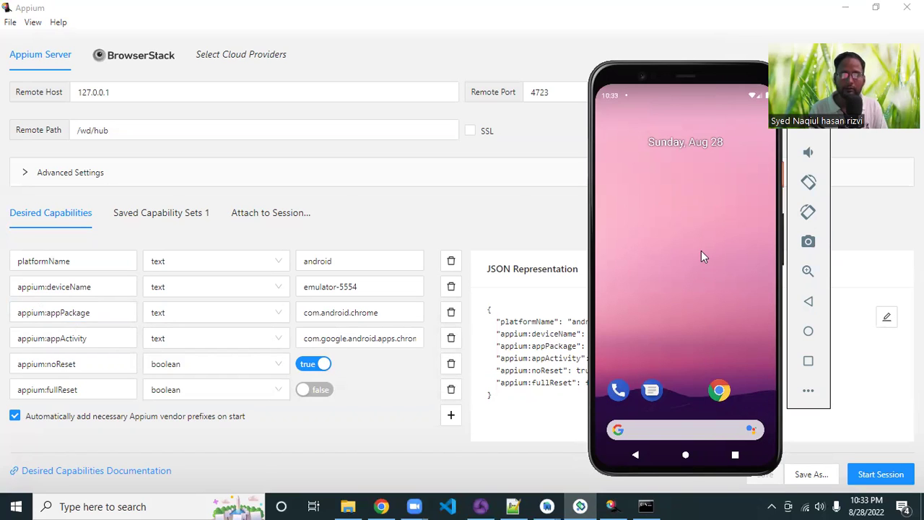
pyautogui.click(678, 340)
pyautogui.click(634, 335)
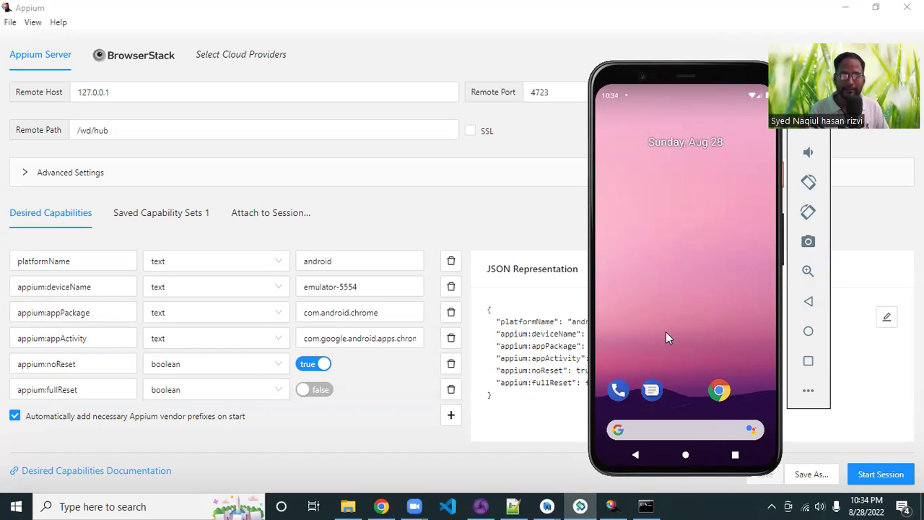
pyautogui.moveTo(666, 338); pyautogui.dragTo(678, 119)
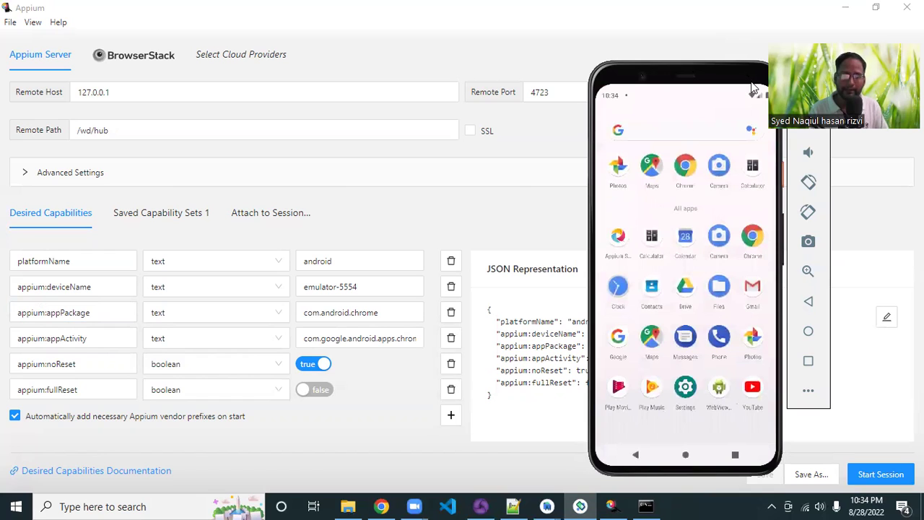
pyautogui.click(656, 243)
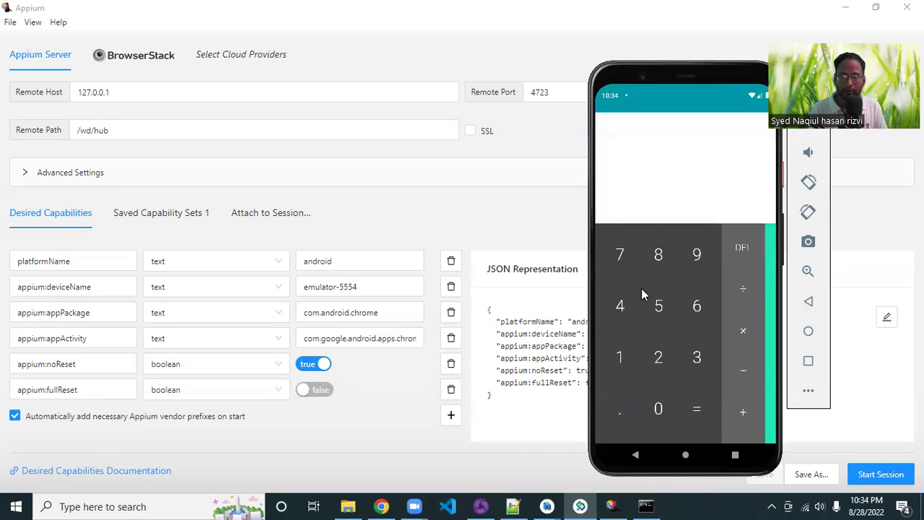
pyautogui.click(648, 505)
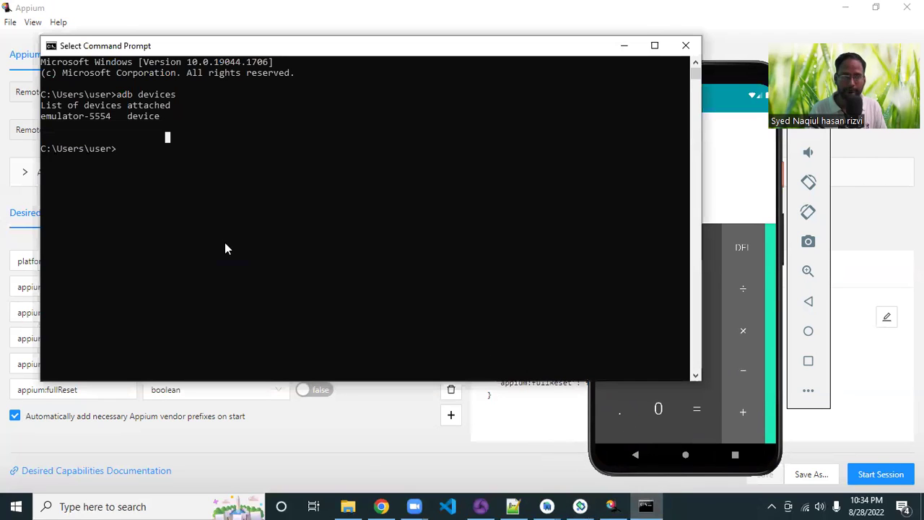
# - Run adb shell dumpsys window | find "mCurrentFocus" in Command Prompt and highlight the package and activity in its output
pyautogui.moveTo(251, 51); pyautogui.dragTo(268, 85)
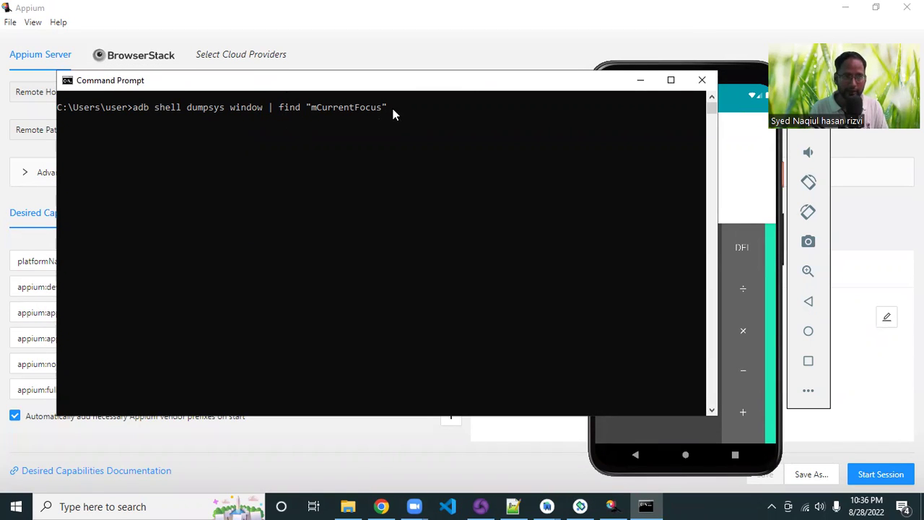
pyautogui.press('Return')
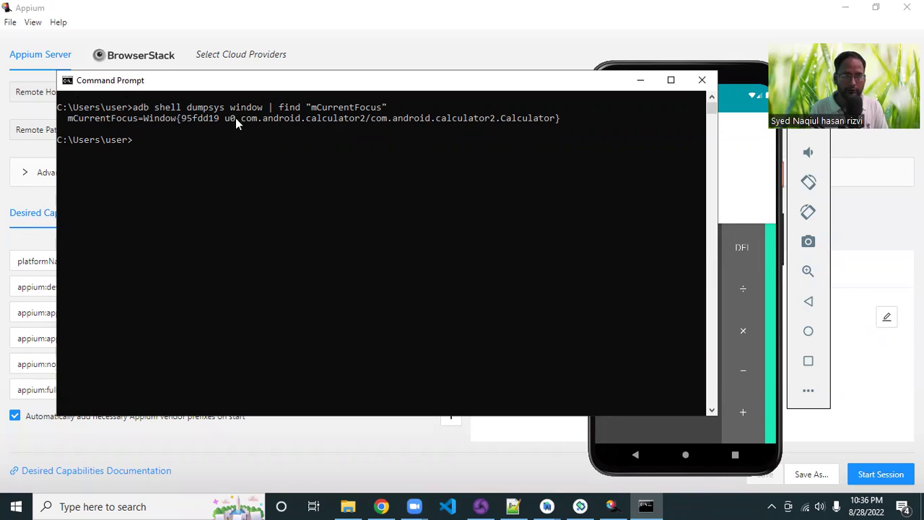
pyautogui.moveTo(241, 119); pyautogui.dragTo(545, 125)
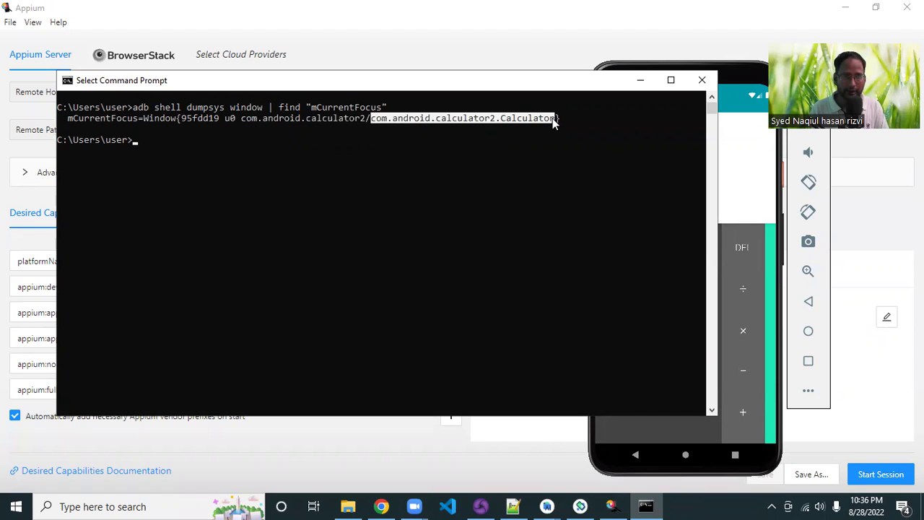
# - Copy the package name from the command output and set appium:appPackage in Appium Inspector to com.android.calculator2
pyautogui.moveTo(244, 118); pyautogui.dragTo(365, 120)
pyautogui.hotkey('ctrl', 'c')
pyautogui.click(337, 443)
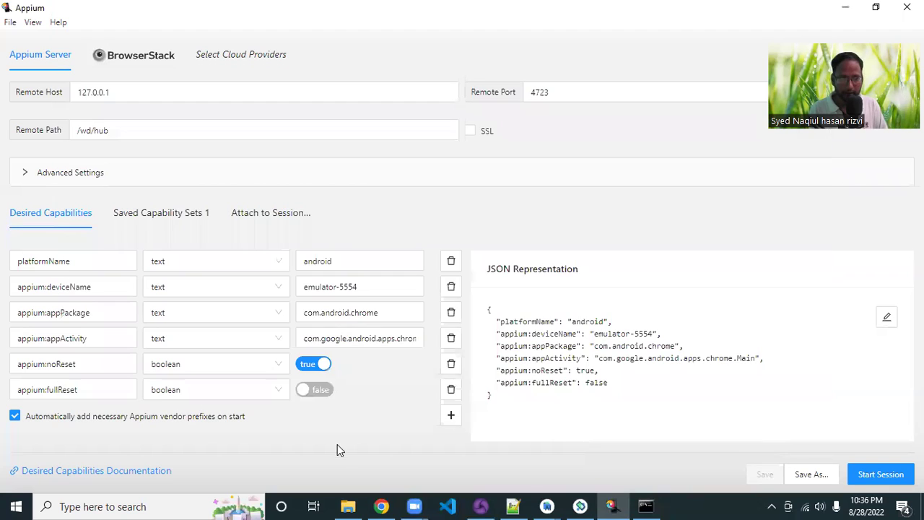
pyautogui.click(356, 316)
pyautogui.moveTo(394, 312); pyautogui.dragTo(266, 315)
pyautogui.hotkey('ctrl', 'v')
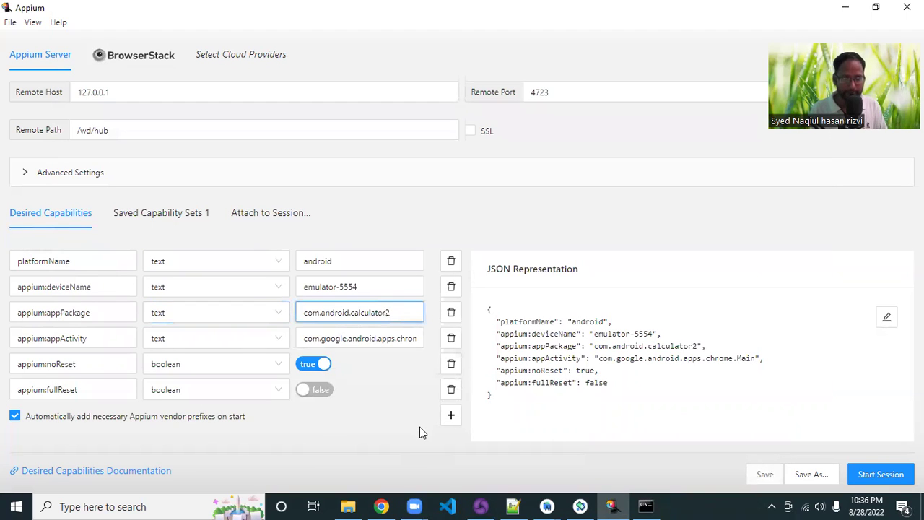
# - Copy the activity name from Command Prompt and set appium:appActivity in Appium Inspector to com.android.calculator2.Calculator
pyautogui.click(646, 506)
pyautogui.moveTo(373, 119); pyautogui.dragTo(523, 123)
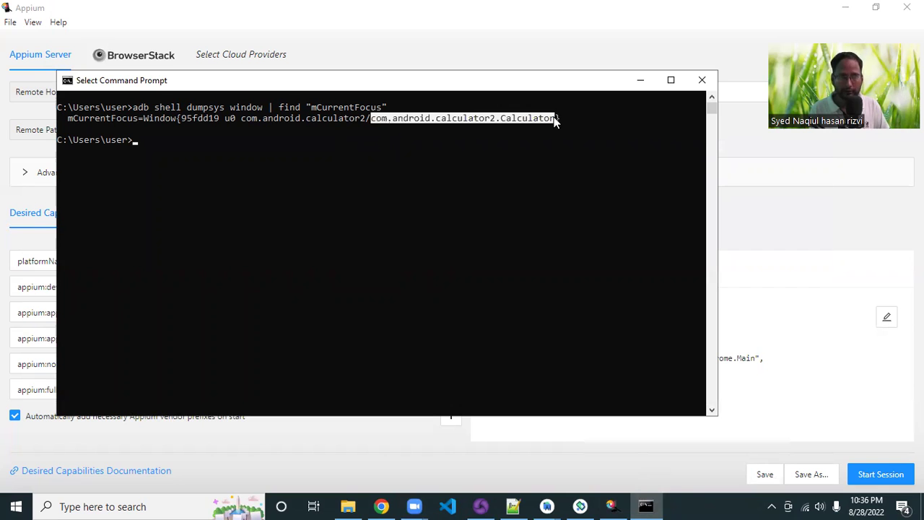
pyautogui.rightClick(548, 119)
pyautogui.click(448, 419)
pyautogui.click(133, 337)
pyautogui.moveTo(101, 335); pyautogui.dragTo(47, 336)
pyautogui.click(361, 336)
pyautogui.hotkey('ctrl', 'a')
pyautogui.hotkey('ctrl', 'v')
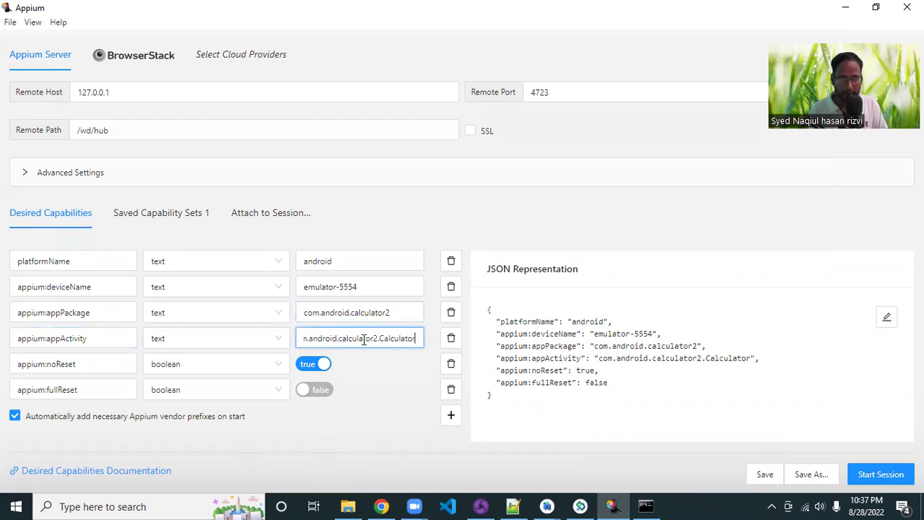
pyautogui.click(384, 421)
# - Examine the data types of the platformName, appium:deviceName, appium:appPackage and appium:appActivity capabilities
pyautogui.click(200, 261)
pyautogui.click(199, 286)
pyautogui.click(200, 288)
pyautogui.click(199, 287)
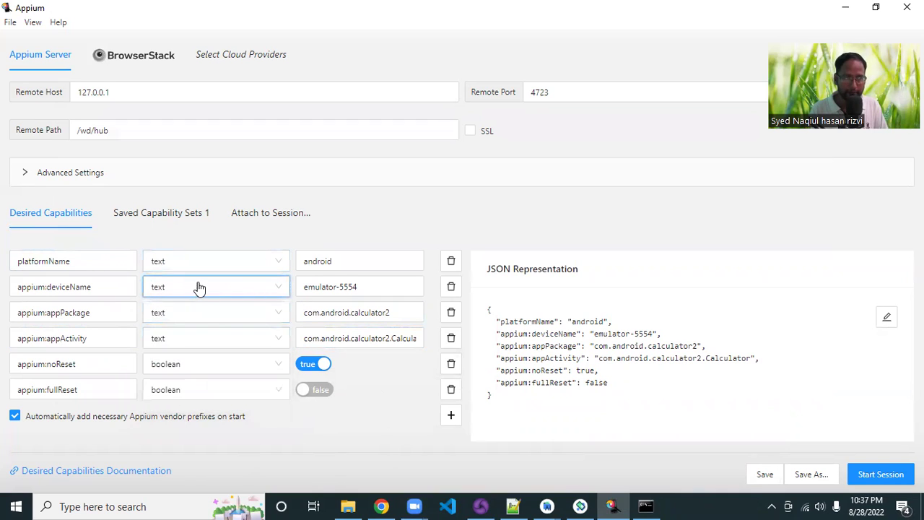
pyautogui.click(208, 321)
pyautogui.click(209, 321)
pyautogui.click(173, 343)
pyautogui.click(173, 344)
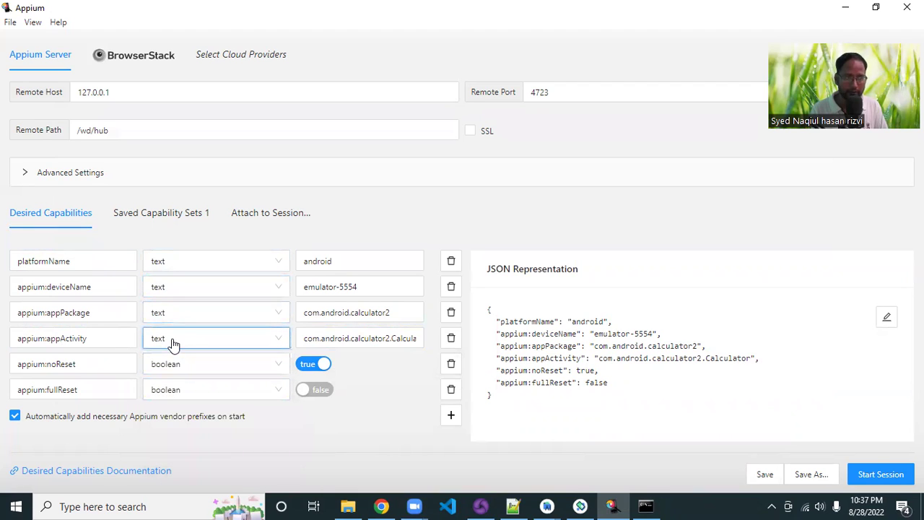
# - Examine the appium:noReset and appium:fullReset capabilities and their boolean values
pyautogui.click(86, 364)
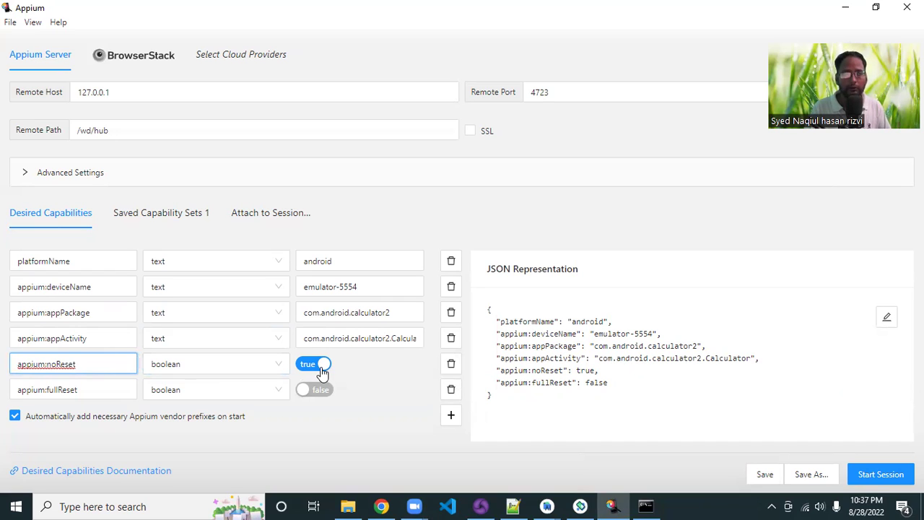
pyautogui.click(363, 386)
pyautogui.click(66, 391)
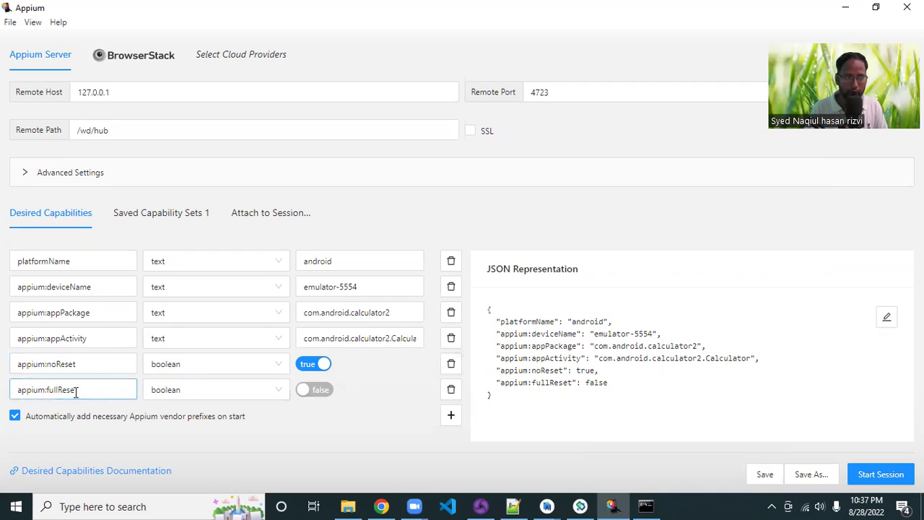
pyautogui.click(73, 369)
pyautogui.click(77, 392)
pyautogui.click(80, 365)
pyautogui.click(105, 428)
pyautogui.click(80, 383)
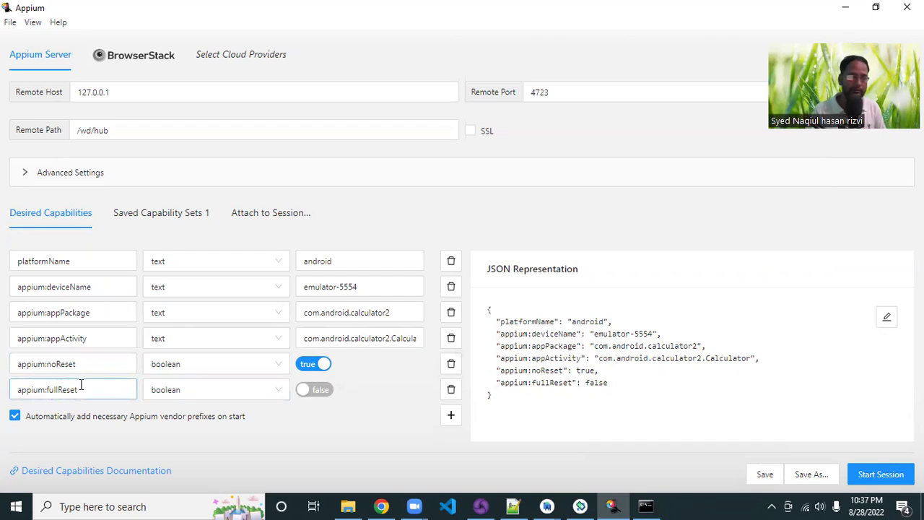
pyautogui.click(254, 423)
pyautogui.doubleClick(104, 383)
pyautogui.click(387, 419)
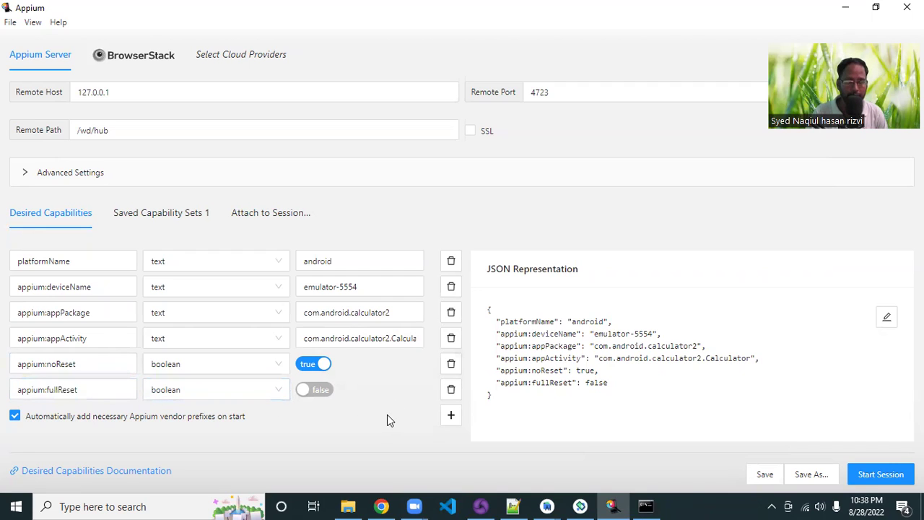
# - Delete the appium:fullReset capability and go through the names of the remaining capabilities
pyautogui.click(451, 390)
pyautogui.click(72, 262)
pyautogui.click(89, 287)
pyautogui.click(85, 314)
pyautogui.click(96, 336)
pyautogui.click(93, 360)
pyautogui.click(424, 429)
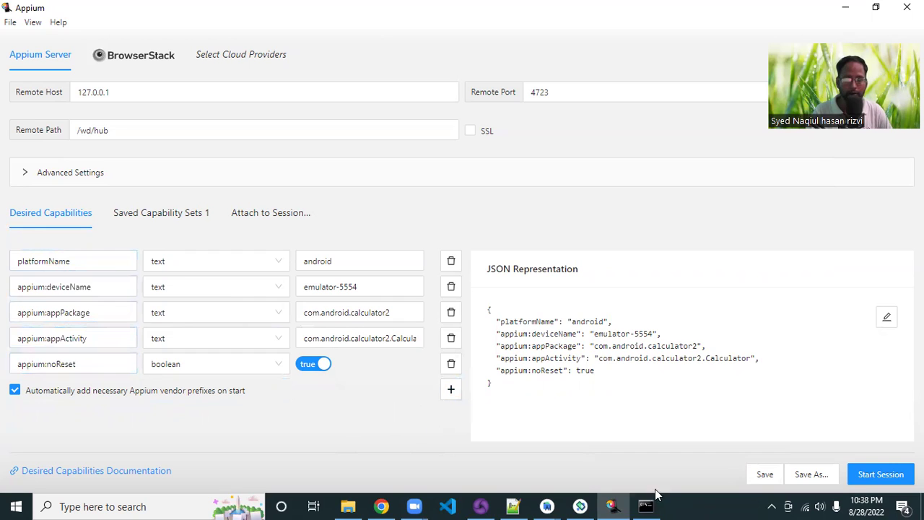
# - Switch to the Android emulator, close Calculator from the recent apps, and return to the home screen
pyautogui.click(580, 506)
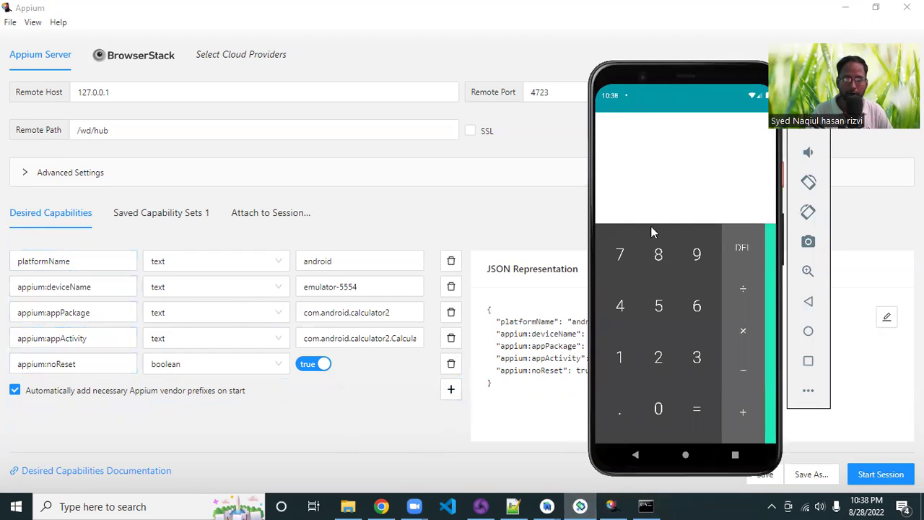
pyautogui.click(736, 457)
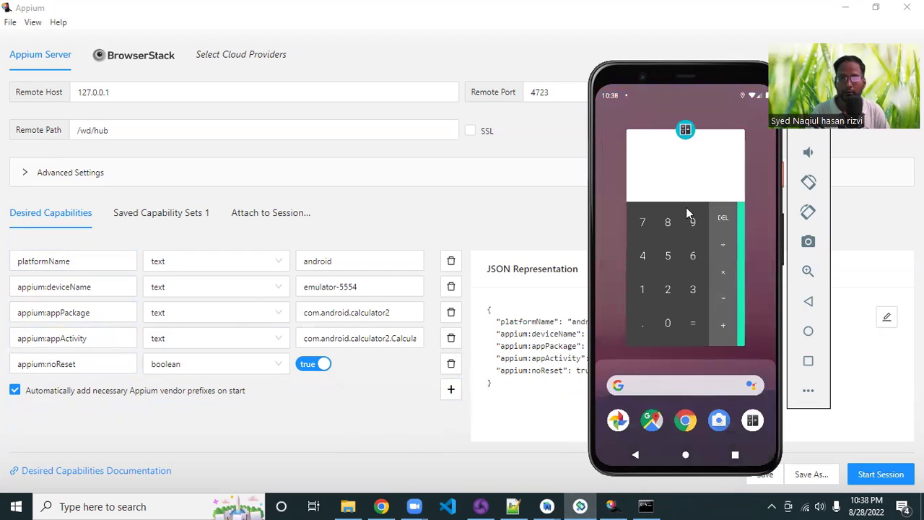
pyautogui.moveTo(686, 207); pyautogui.dragTo(660, 89)
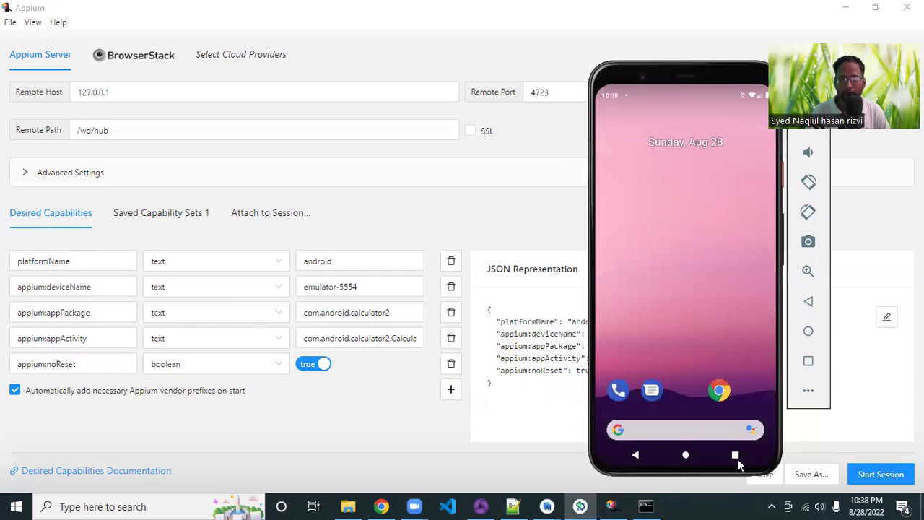
pyautogui.click(736, 459)
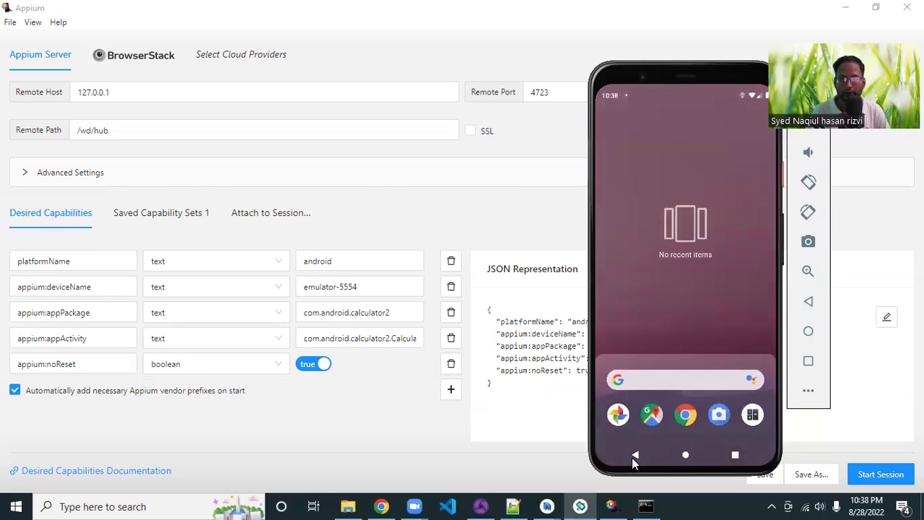
pyautogui.click(633, 457)
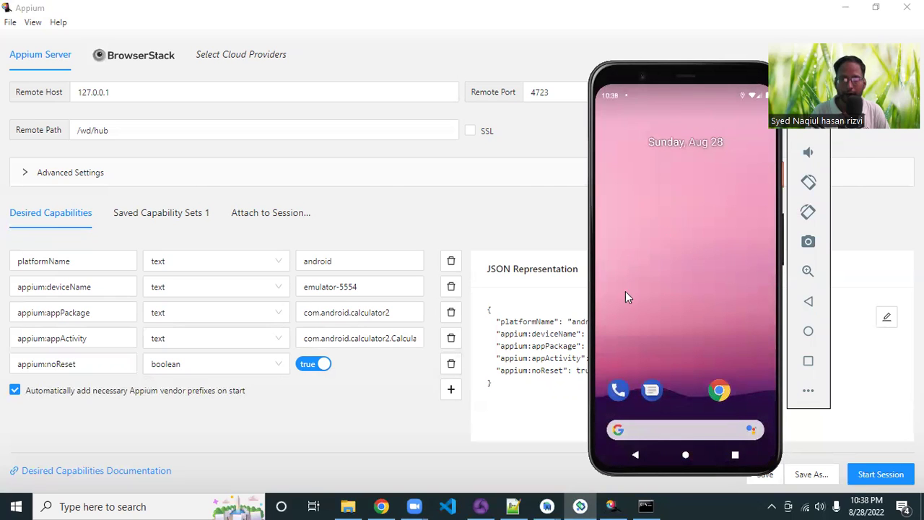
# - Return to Command Prompt, highlight the Calculator package and activity in the mCurrentFocus output, and minimize the window
pyautogui.click(646, 506)
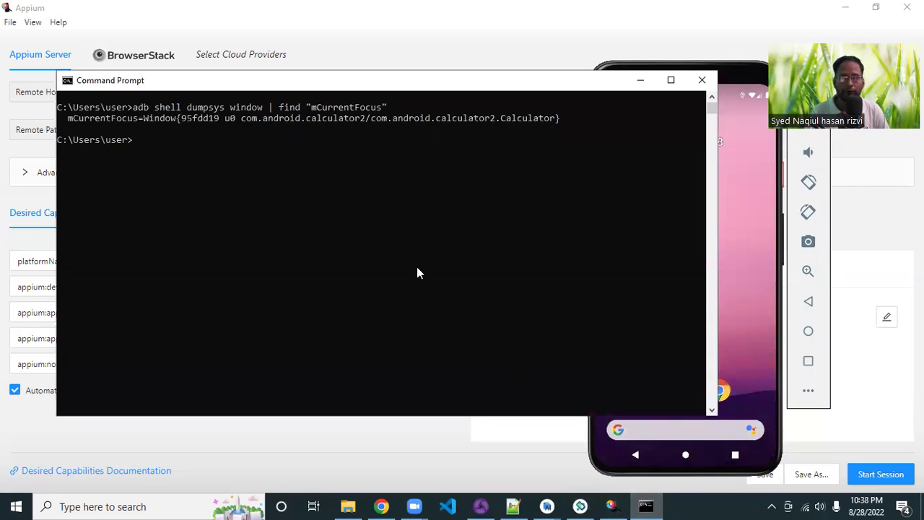
pyautogui.moveTo(235, 118); pyautogui.dragTo(553, 117)
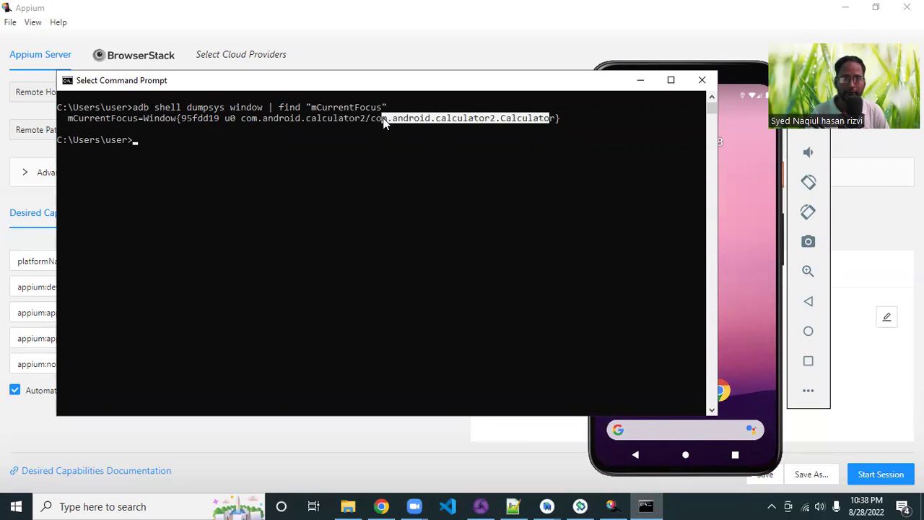
pyautogui.click(633, 82)
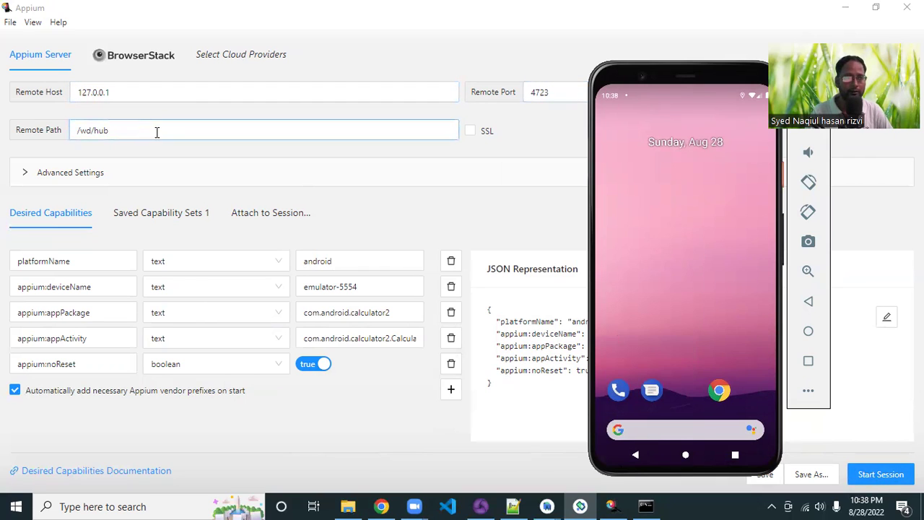
# - Start the Appium Inspector session with these capabilities, and minimize the emulator window to uncover the inspector
pyautogui.click(895, 475)
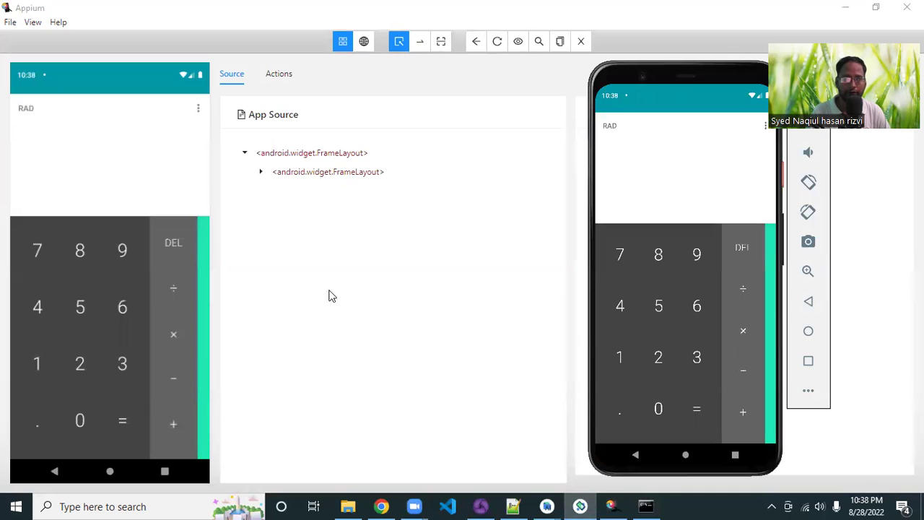
pyautogui.moveTo(670, 76); pyautogui.dragTo(529, 73)
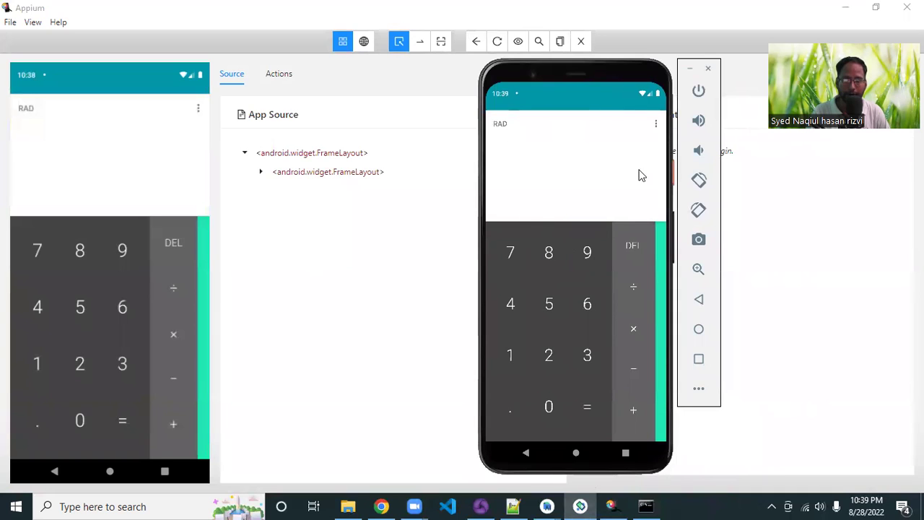
pyautogui.click(689, 68)
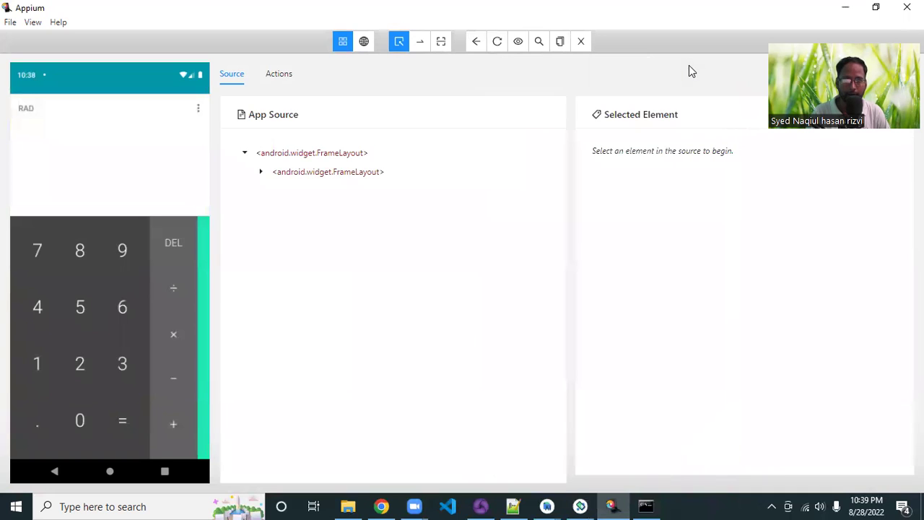